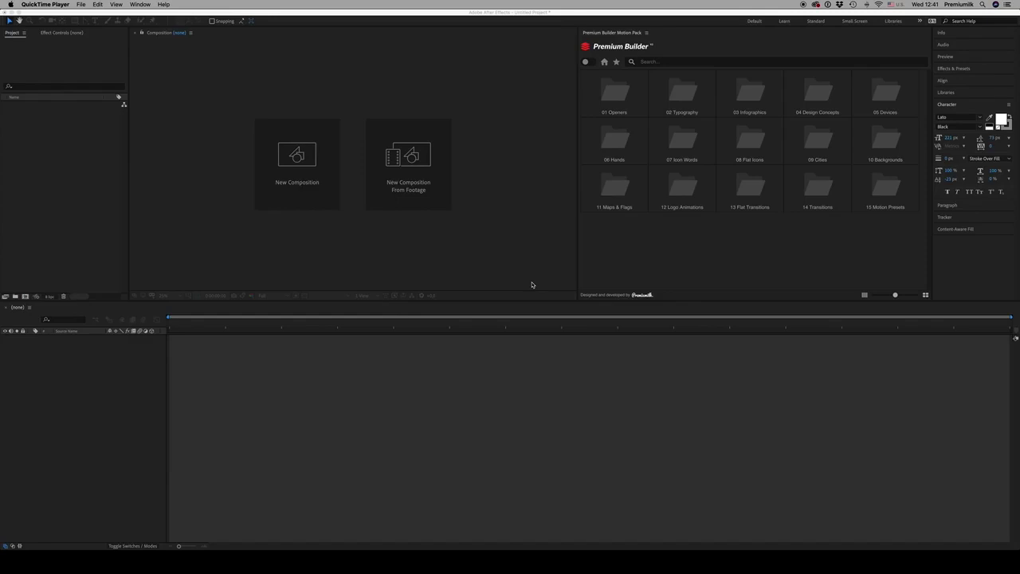
Step: Close the Premium Builder Motion Pack panel from Window > Extensions, then reopen it
left_click(666, 43)
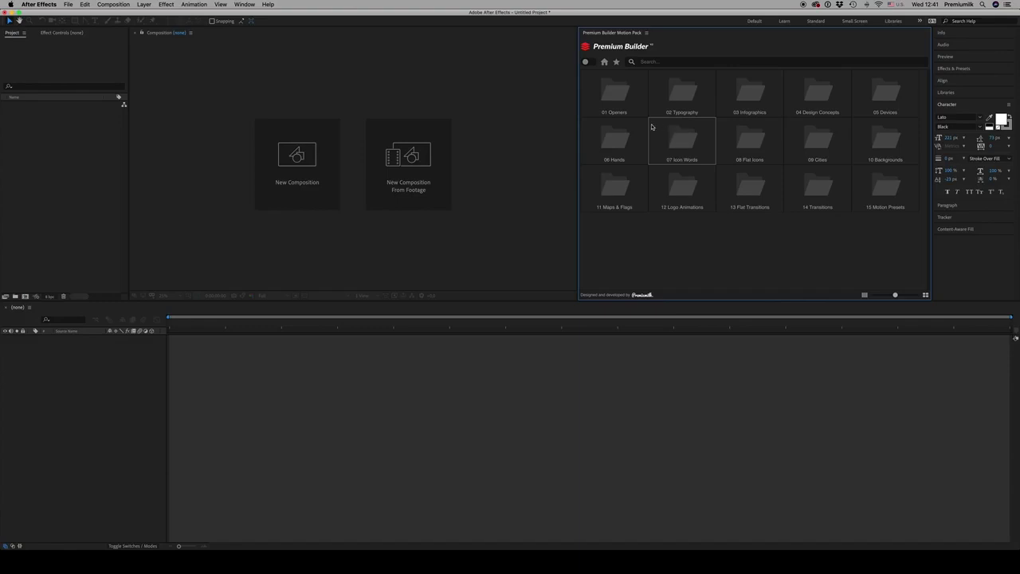
left_click(247, 4)
mouse_move(287, 46)
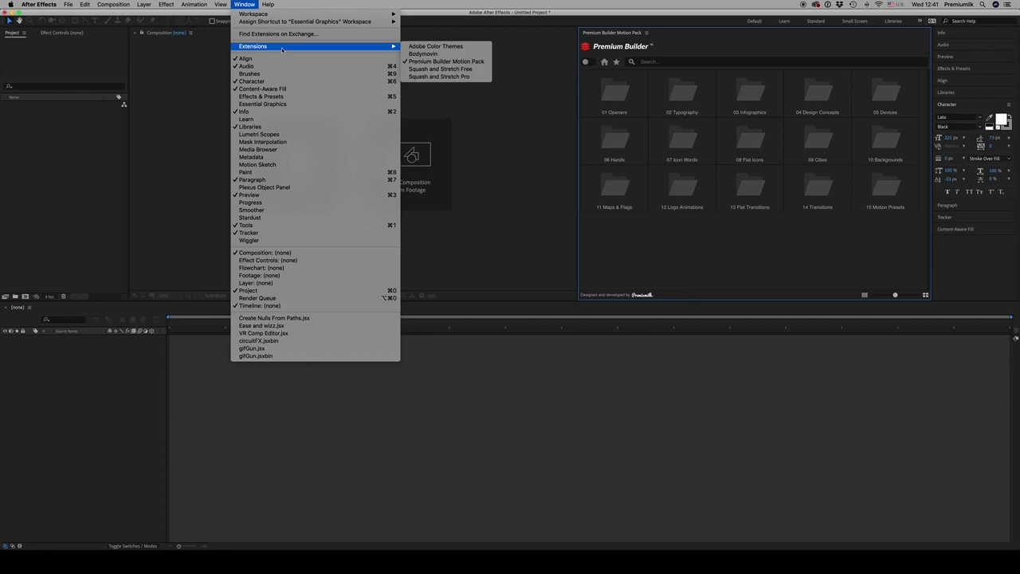
left_click(449, 66)
left_click(244, 5)
mouse_move(275, 46)
left_click(437, 62)
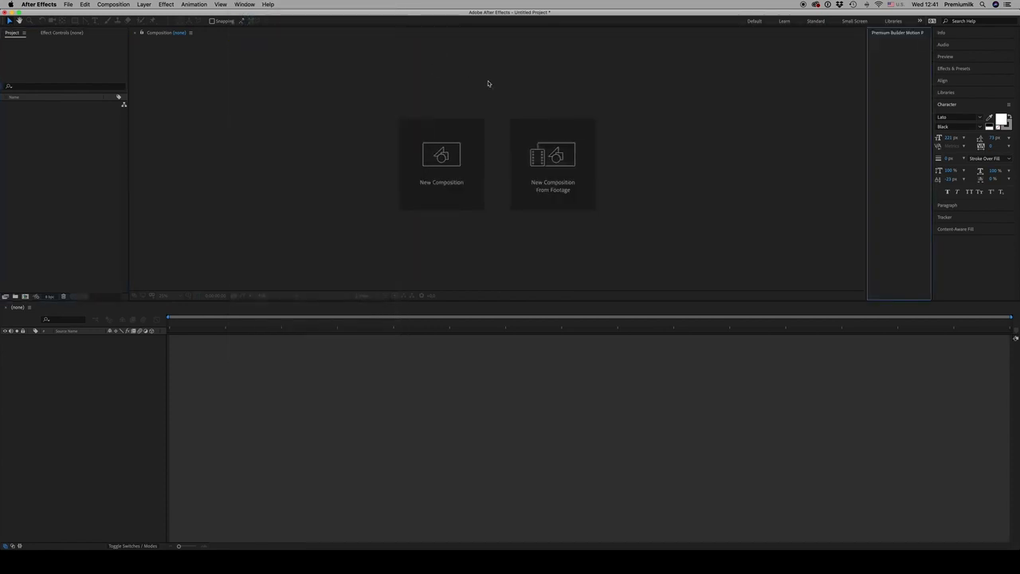
Step: Widen the Premium Builder panel, show the category sidebar and open 01. Openers
left_click_drag(866, 122, 579, 136)
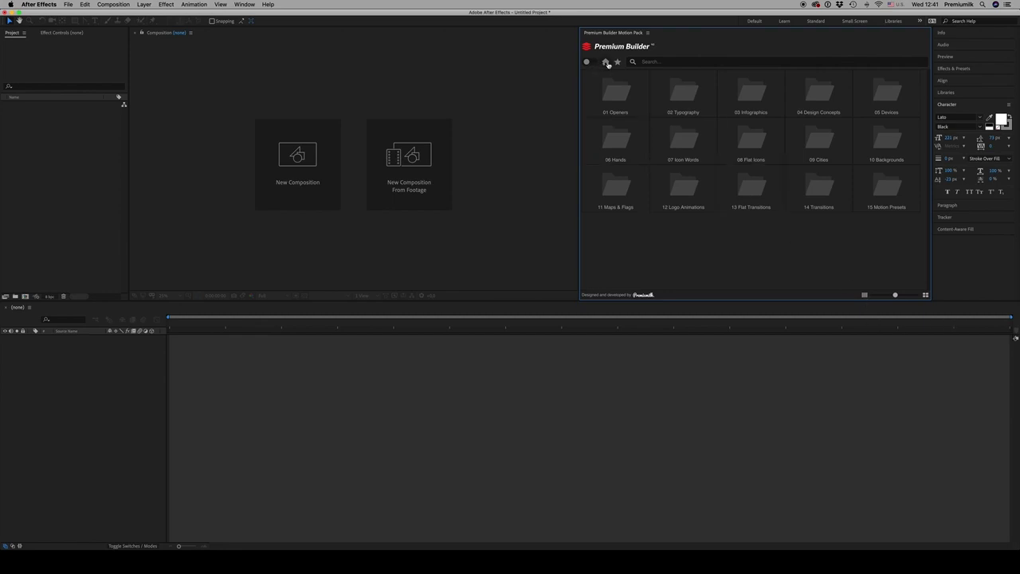
left_click(587, 63)
left_click(589, 64)
left_click(588, 63)
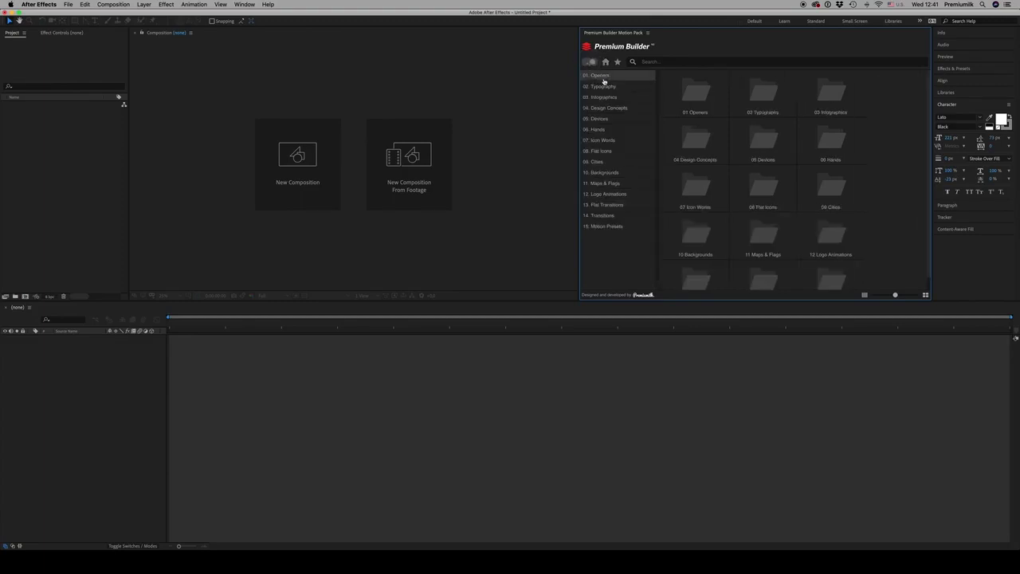
left_click(603, 77)
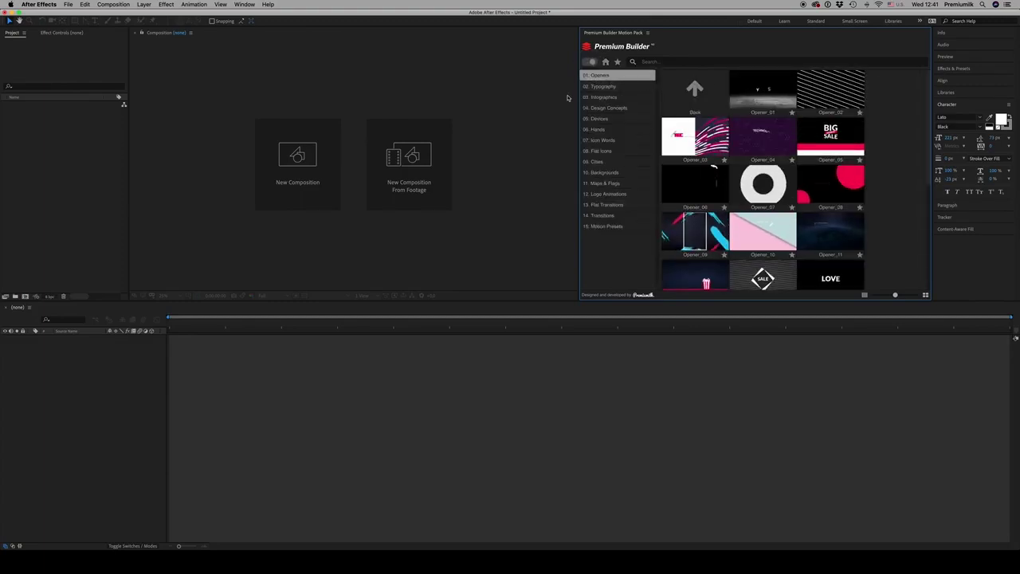
Step: Widen the panel further and try several thumbnail sizes, ending at five columns
left_click_drag(579, 92, 558, 91)
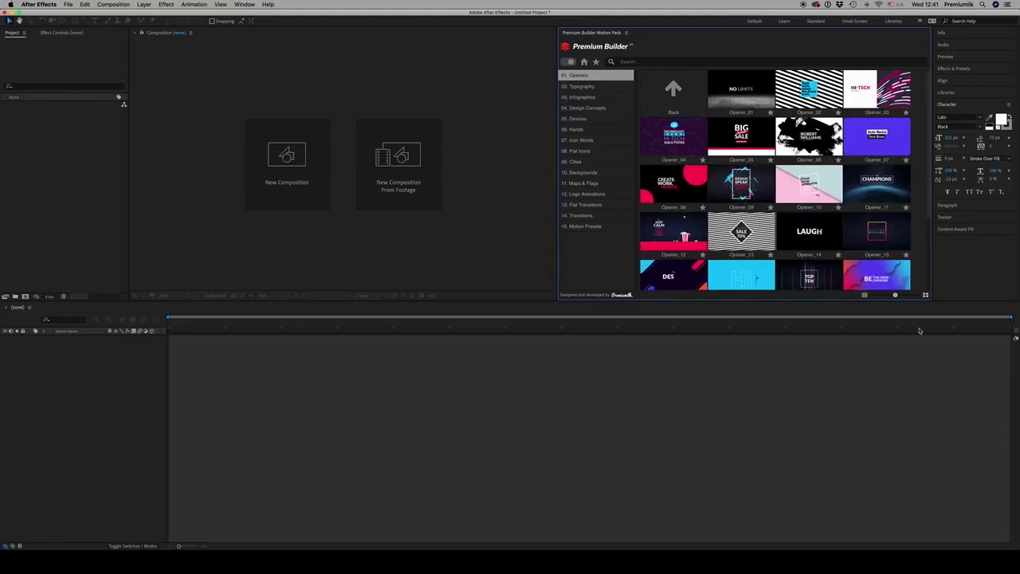
left_click(865, 295)
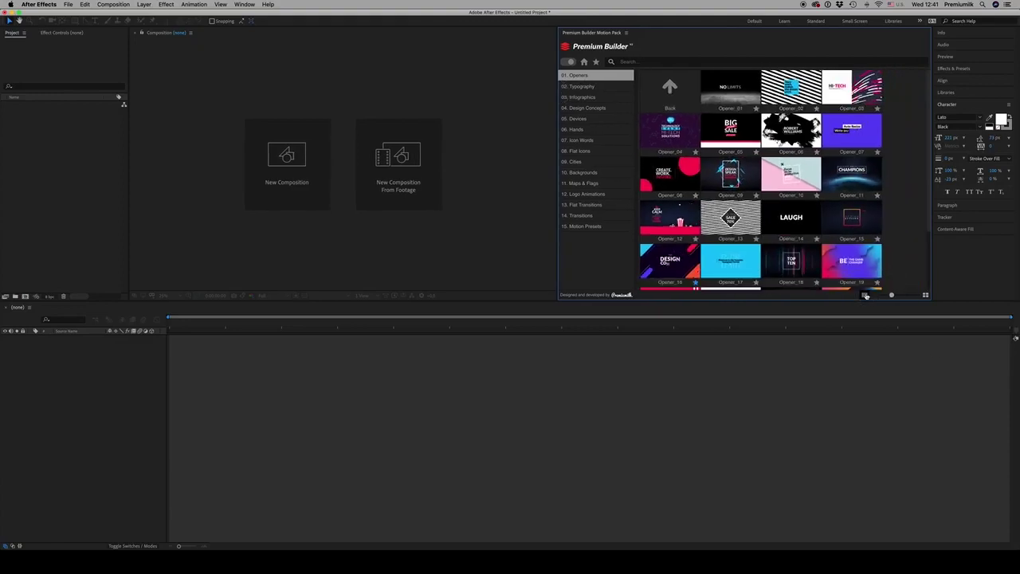
left_click(925, 295)
left_click(925, 296)
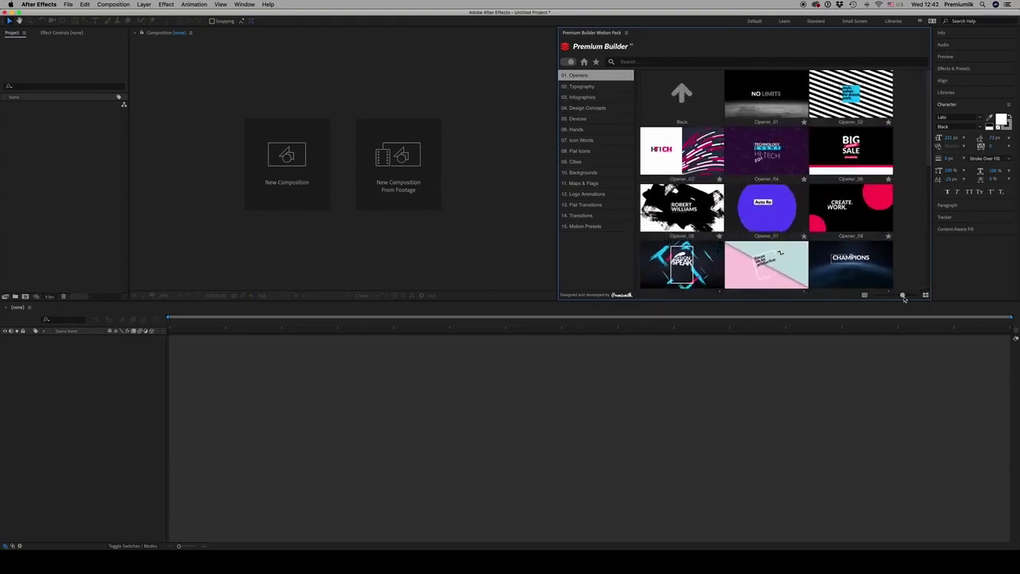
left_click_drag(900, 294, 913, 296)
left_click(886, 296)
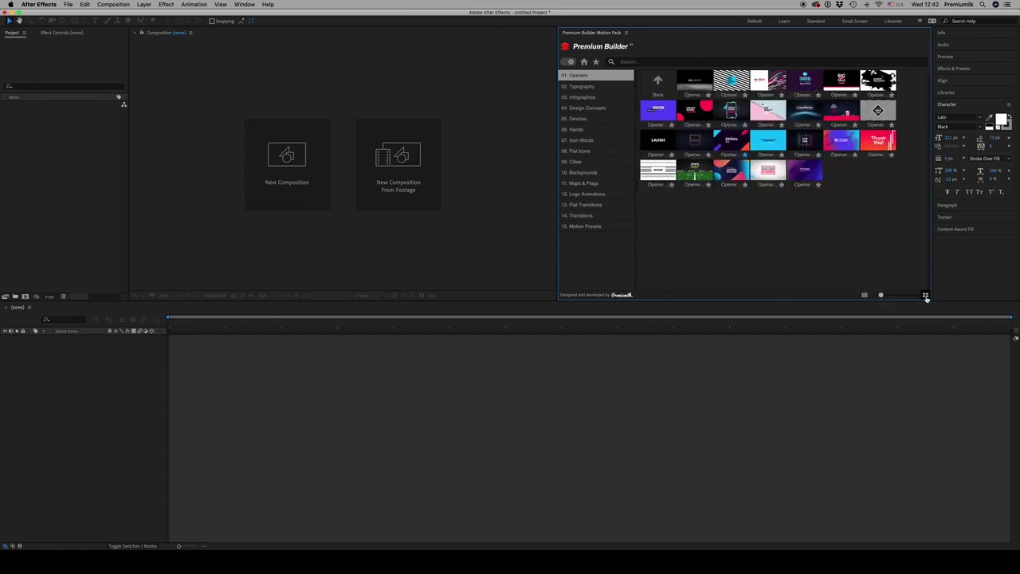
left_click(926, 296)
left_click(926, 297)
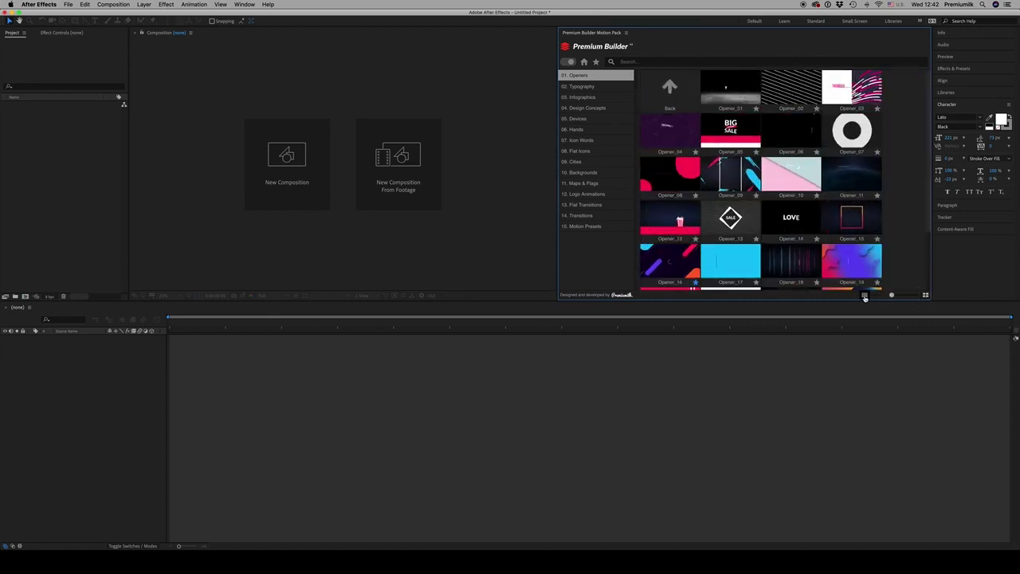
left_click(864, 296)
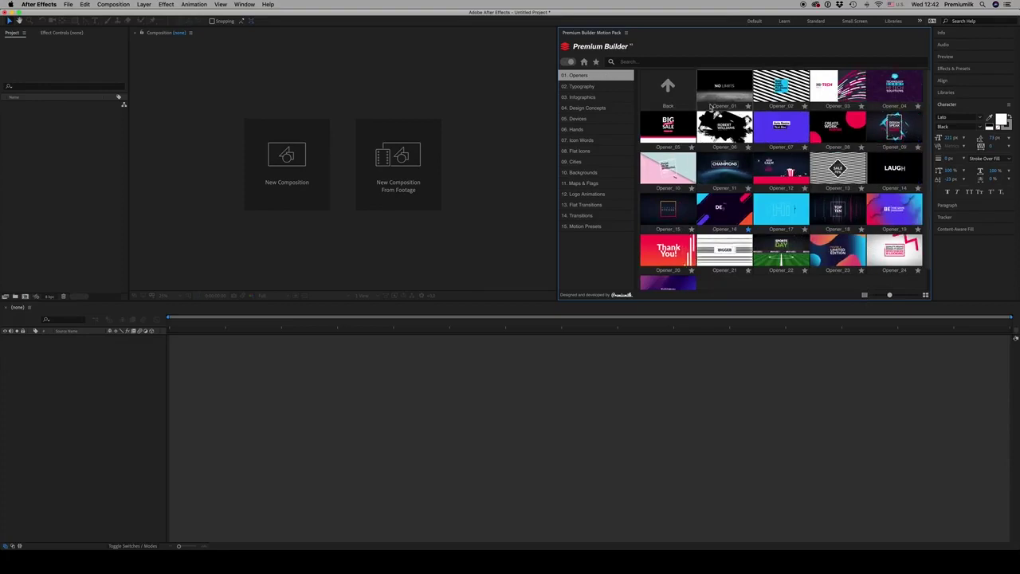
Step: Return home, show the sidebar and scroll through the 01. Openers templates
left_click(585, 63)
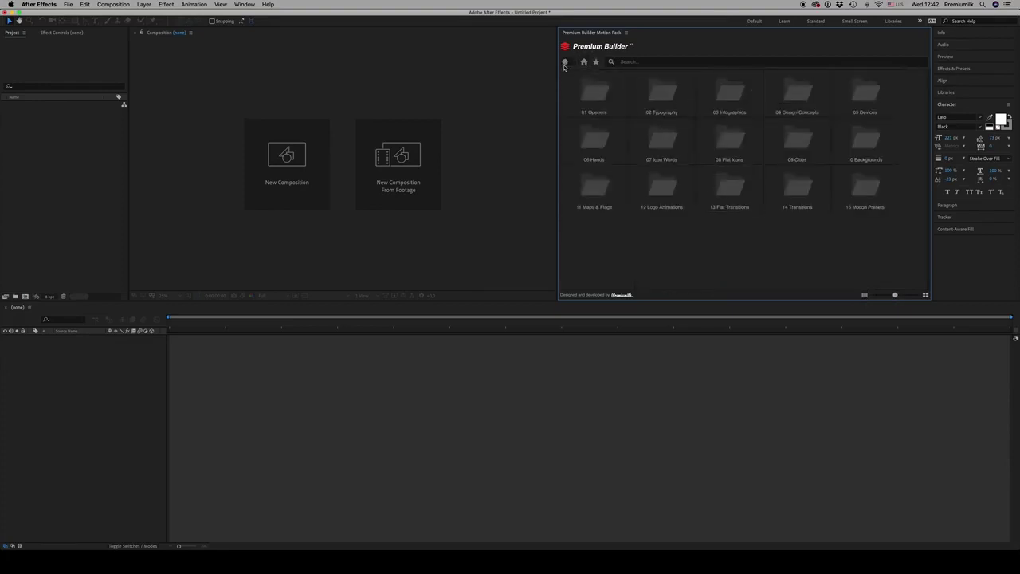
left_click(566, 63)
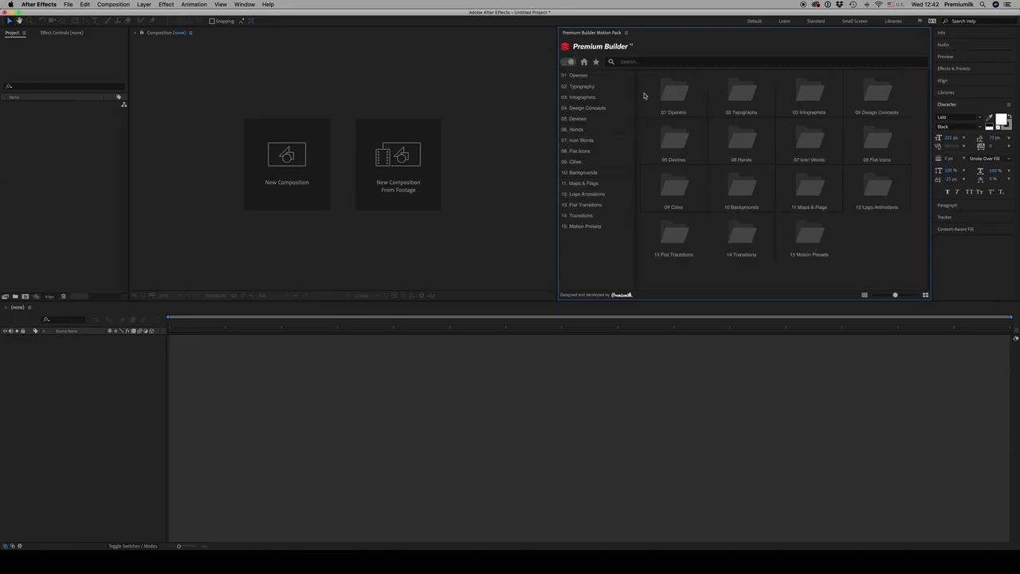
left_click(576, 75)
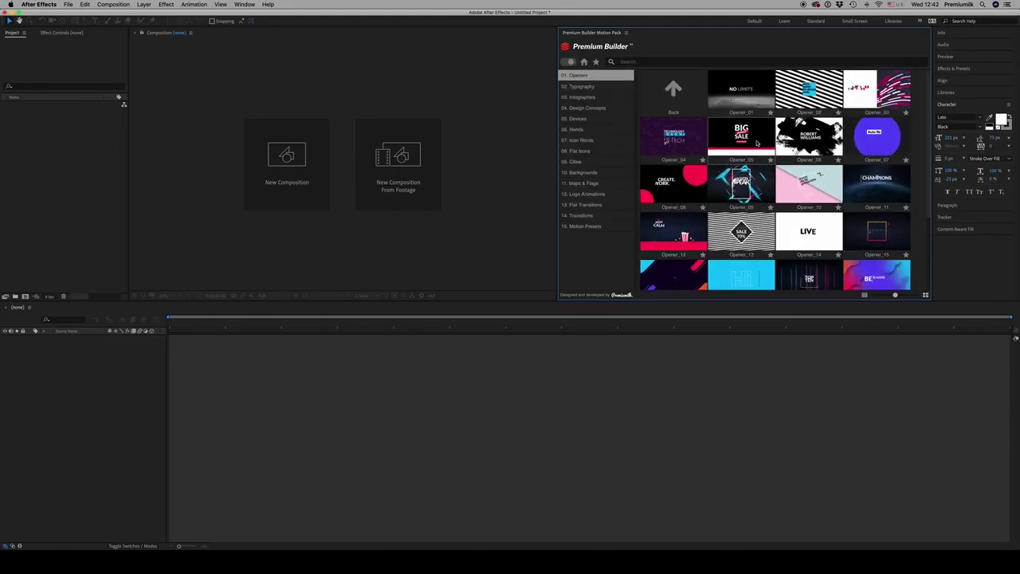
scroll(756, 145, "down", 3)
scroll(755, 144, "up", 5)
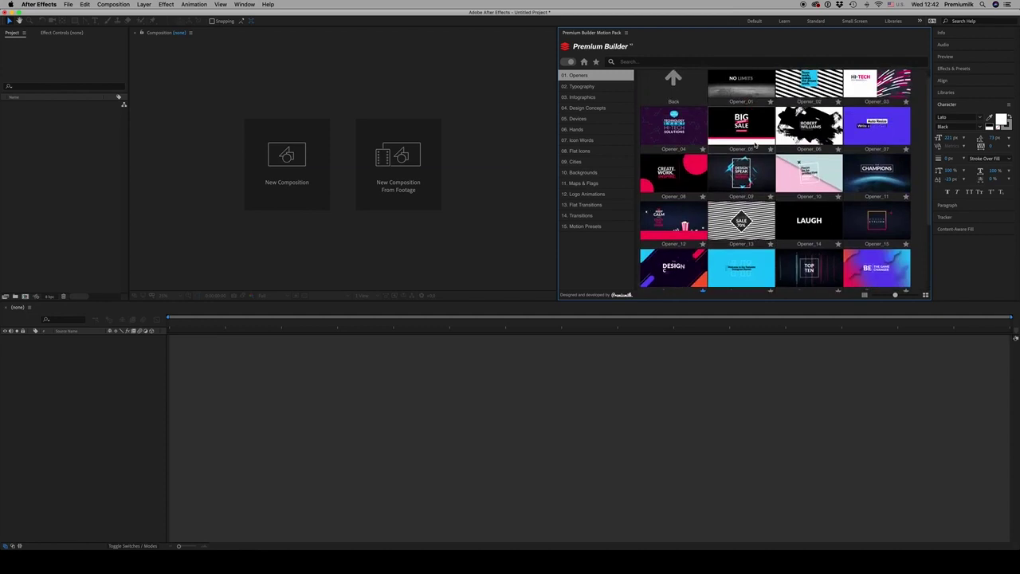
scroll(703, 174, "down", 2)
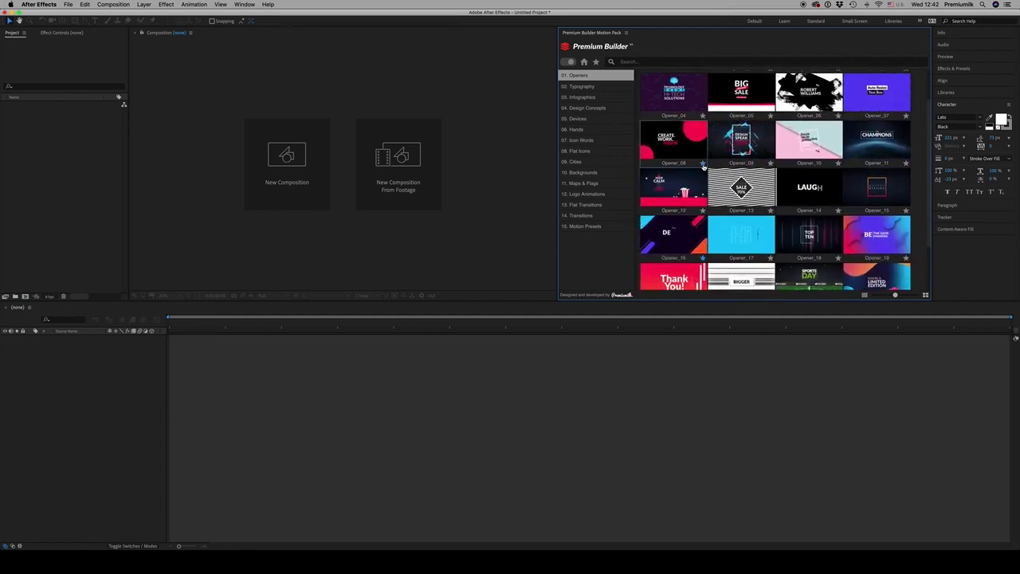
Step: View 02. Typography > Minimal, then 03. Infographics > Icon Graphs, ending on the Infographics subfolders
left_click(575, 87)
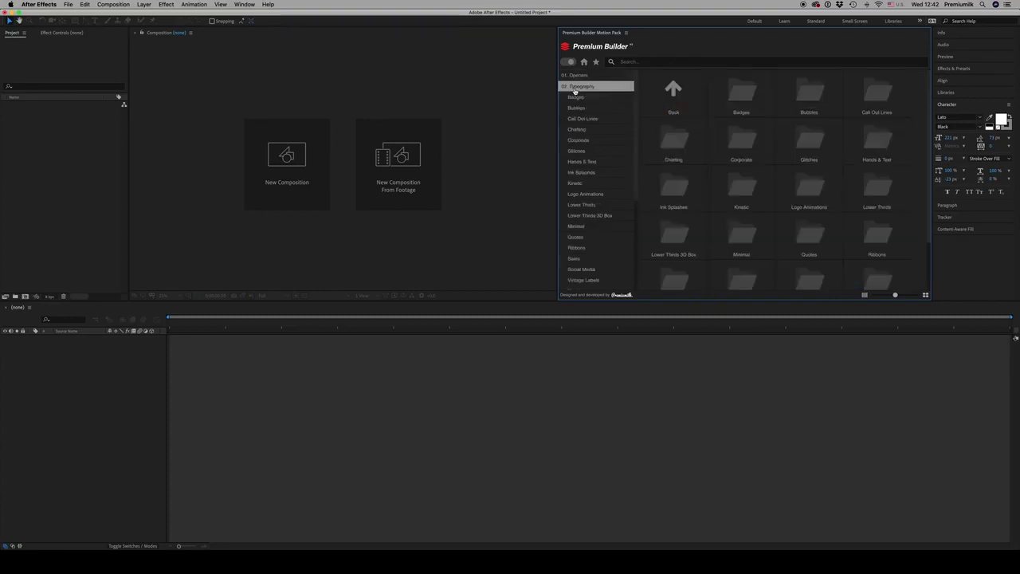
left_click(586, 229)
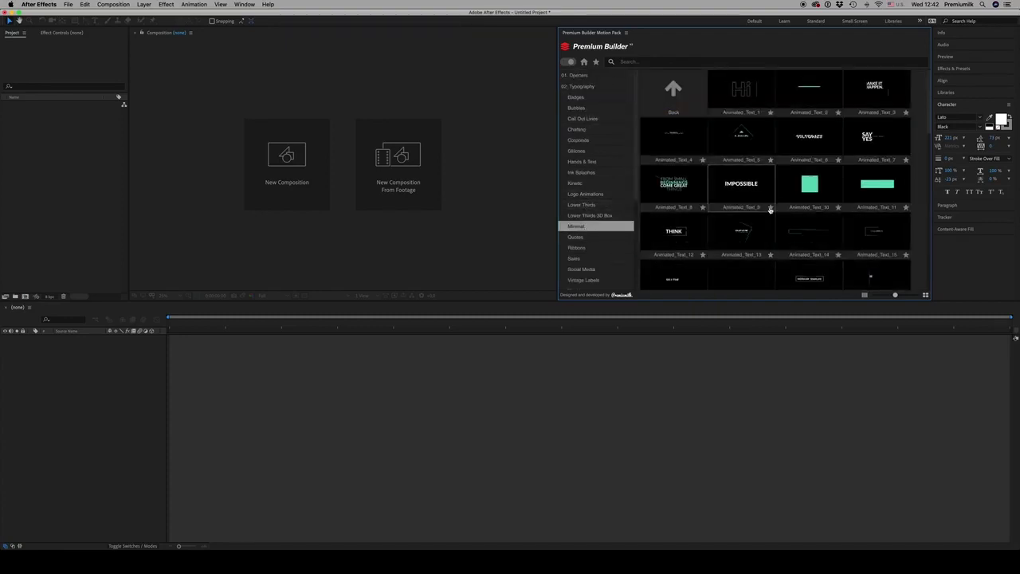
left_click(582, 86)
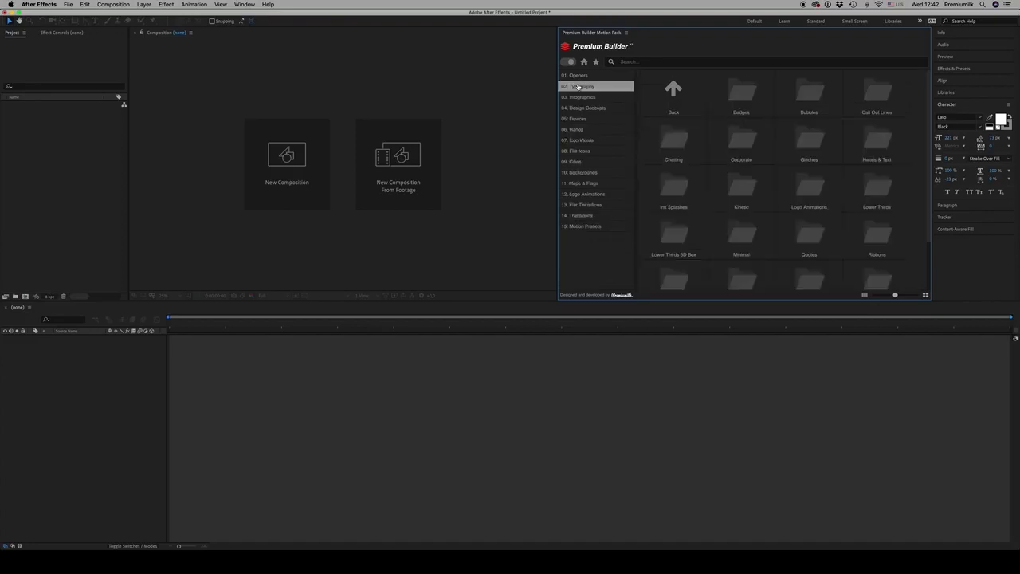
left_click(582, 97)
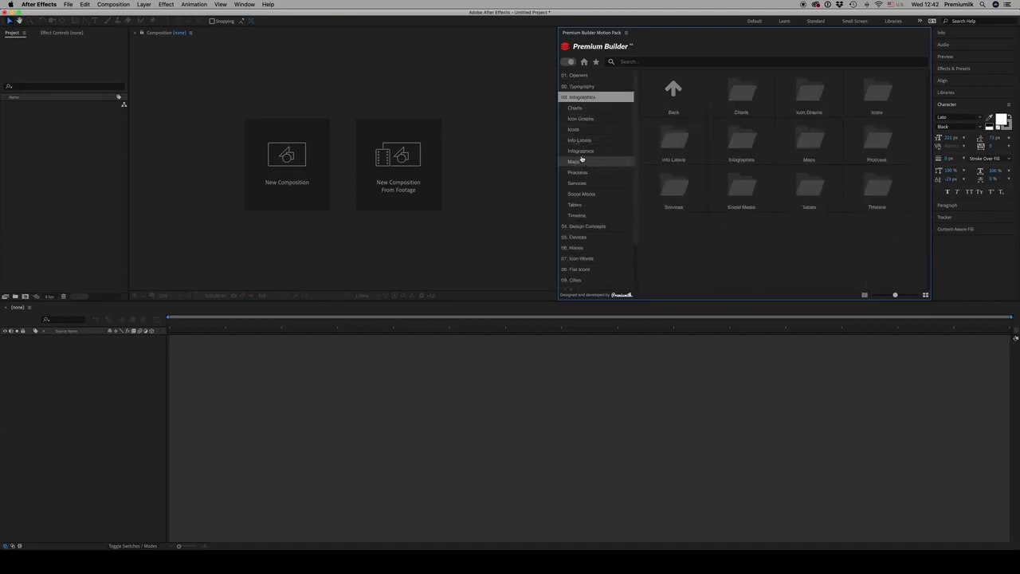
left_click(581, 119)
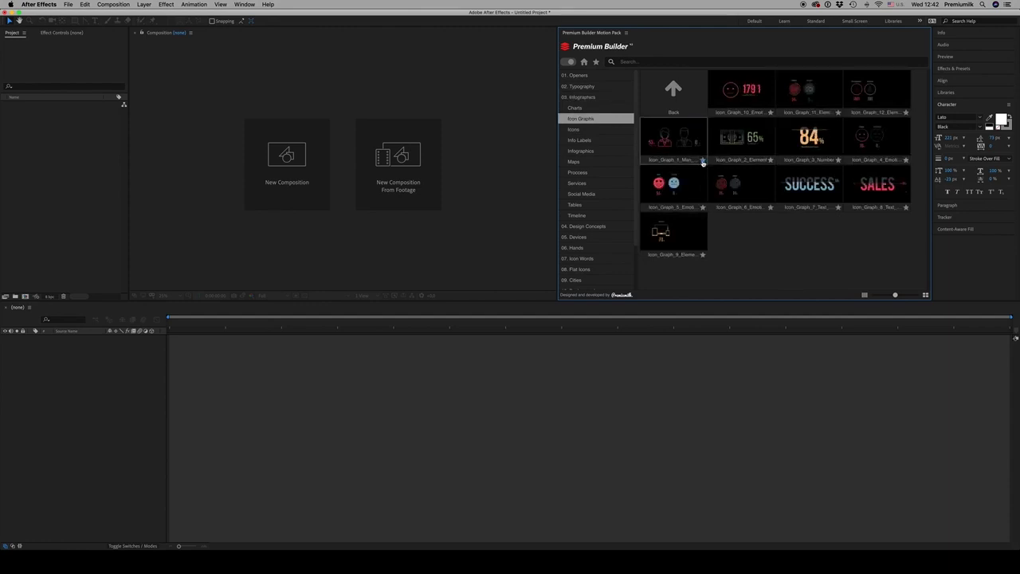
left_click(580, 97)
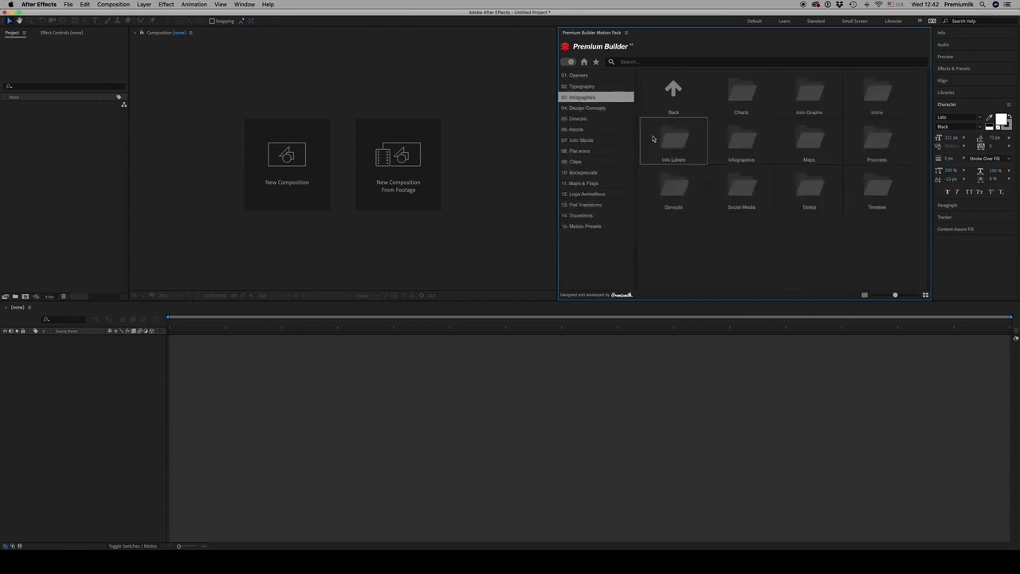
Step: Unstar Opener_08, Icon_Graph and Animated_Text_9 in favourites, then go back to the home folders
left_click(596, 63)
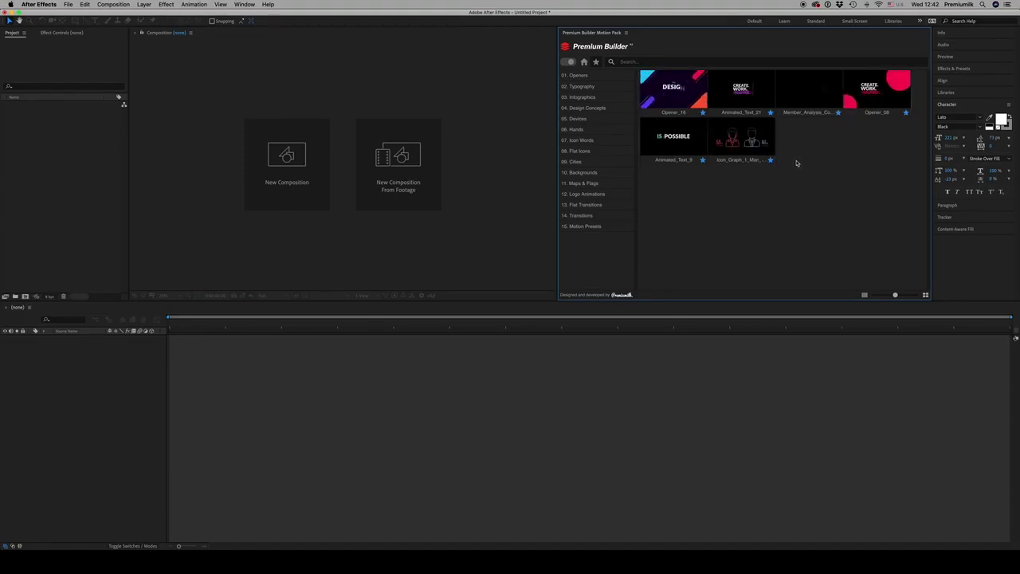
left_click(906, 112)
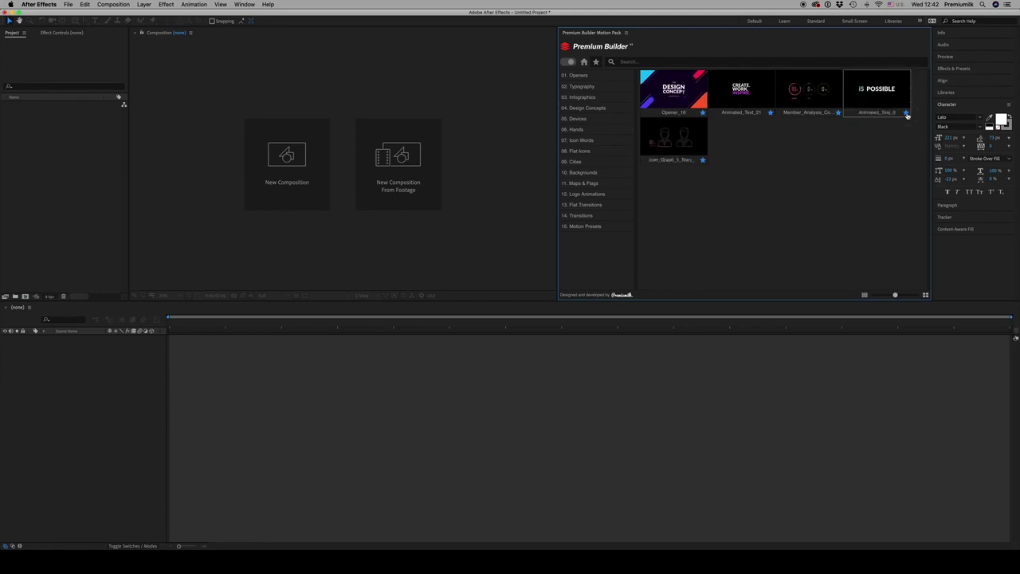
left_click(703, 160)
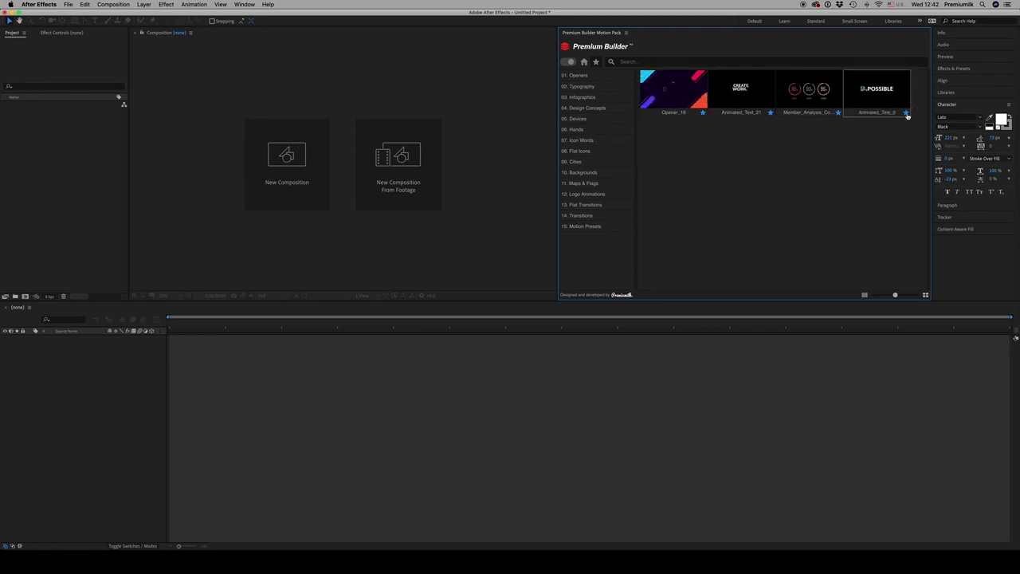
left_click(906, 113)
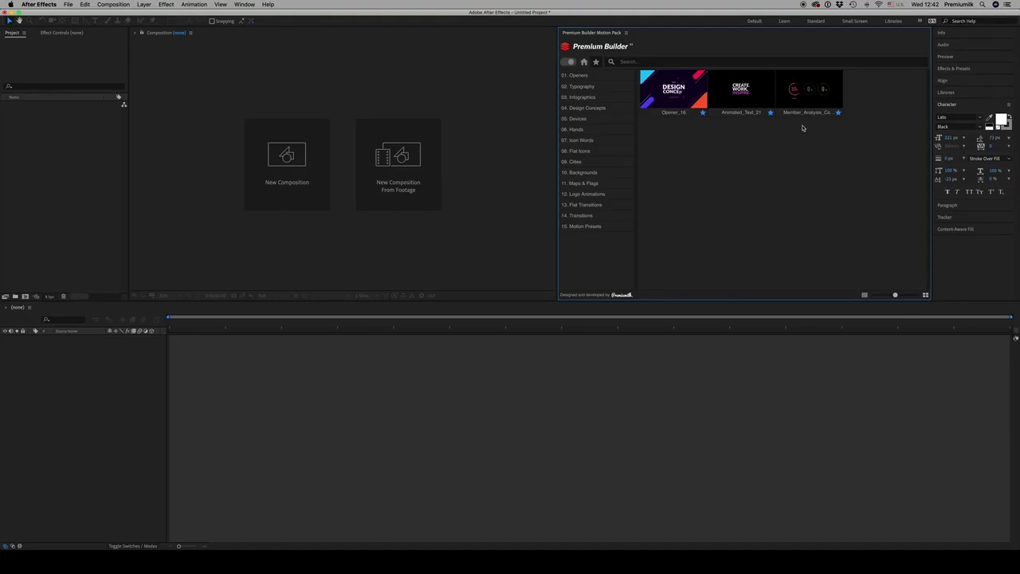
left_click(577, 75)
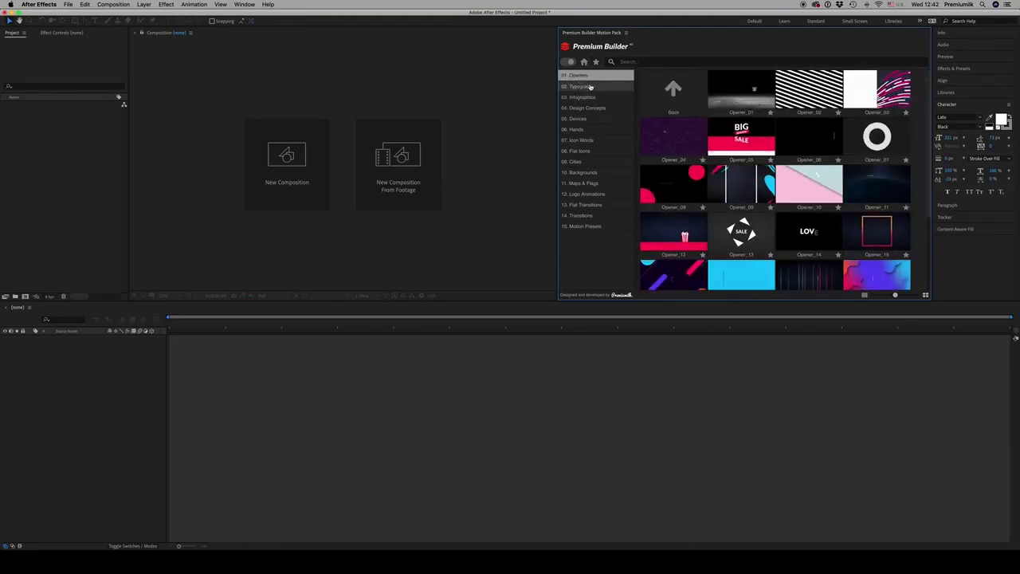
left_click(584, 62)
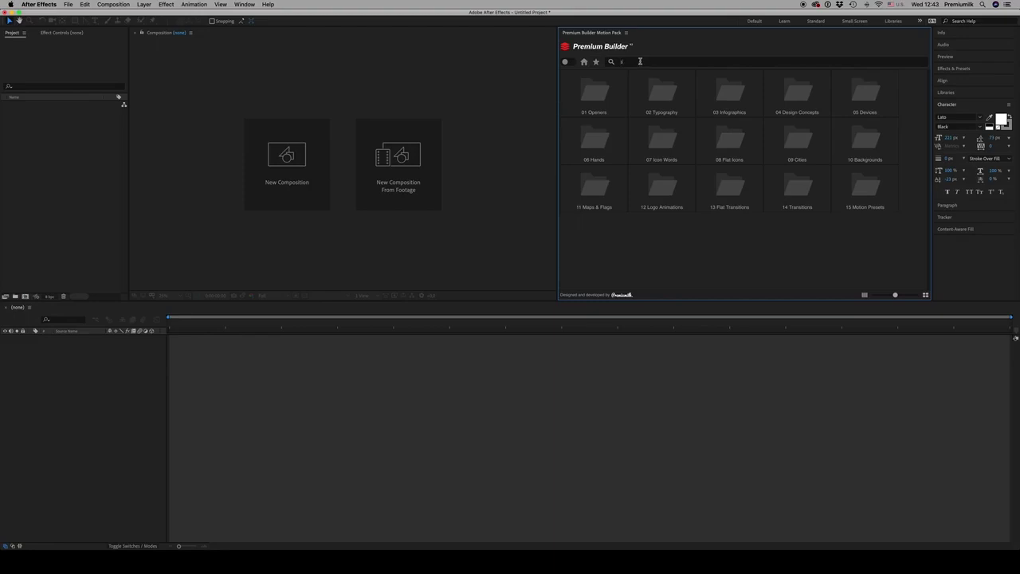
Step: Search Premium Builder for 'shop' and scroll through the shopping templates
key("Return")
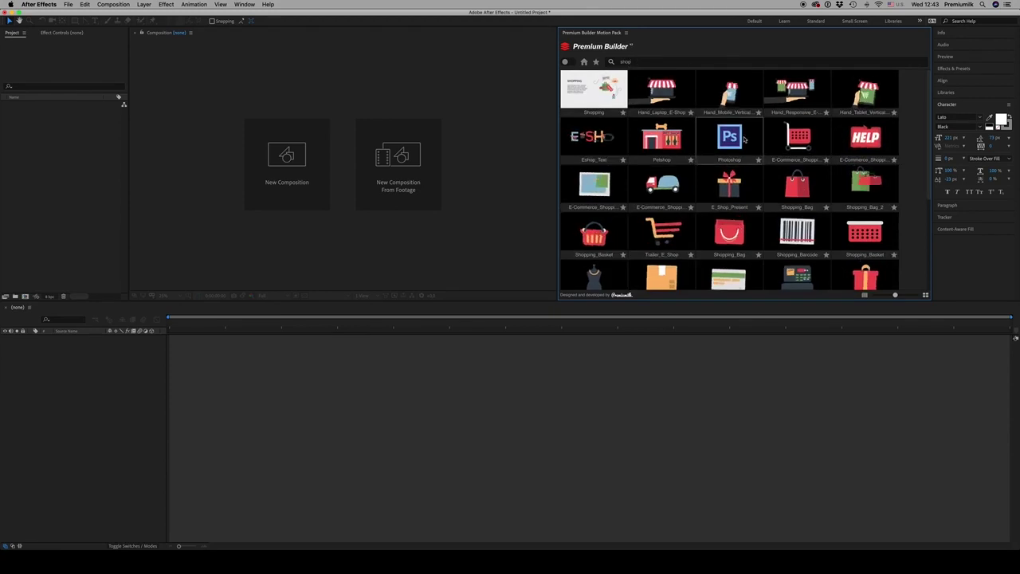
mouse_move(929, 142)
left_mouse_down()
mouse_move(926, 229)
mouse_move(913, 137)
left_mouse_up()
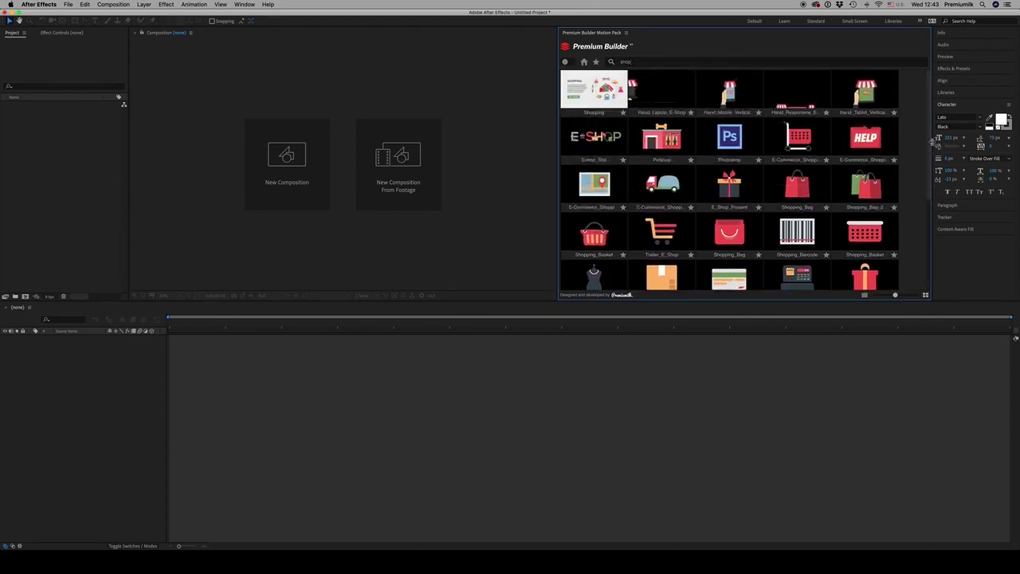
left_click_drag(927, 173, 924, 103)
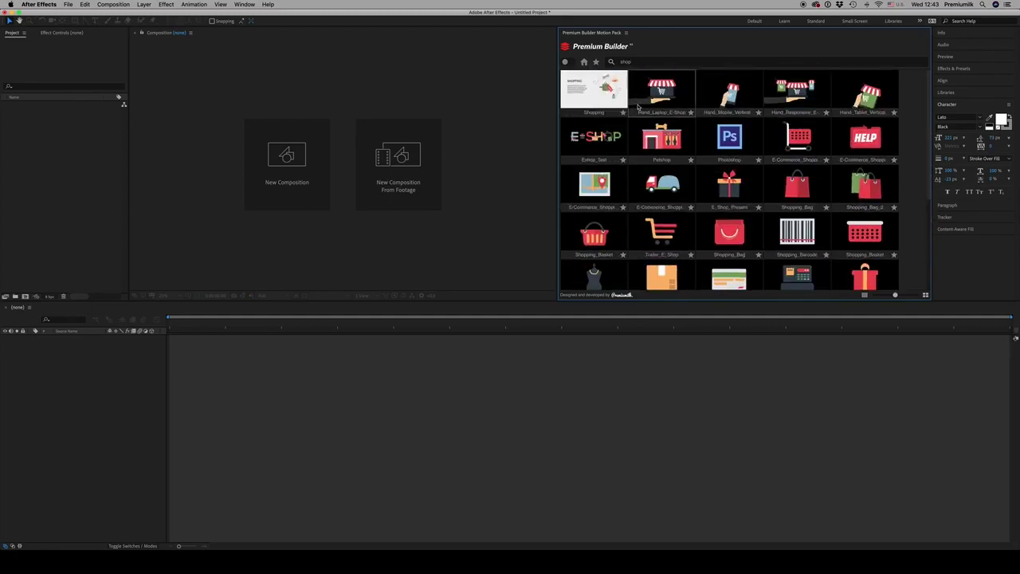
Step: Look into 04 Design Concepts, then clear the search to home with the category sidebar shown
left_click(584, 63)
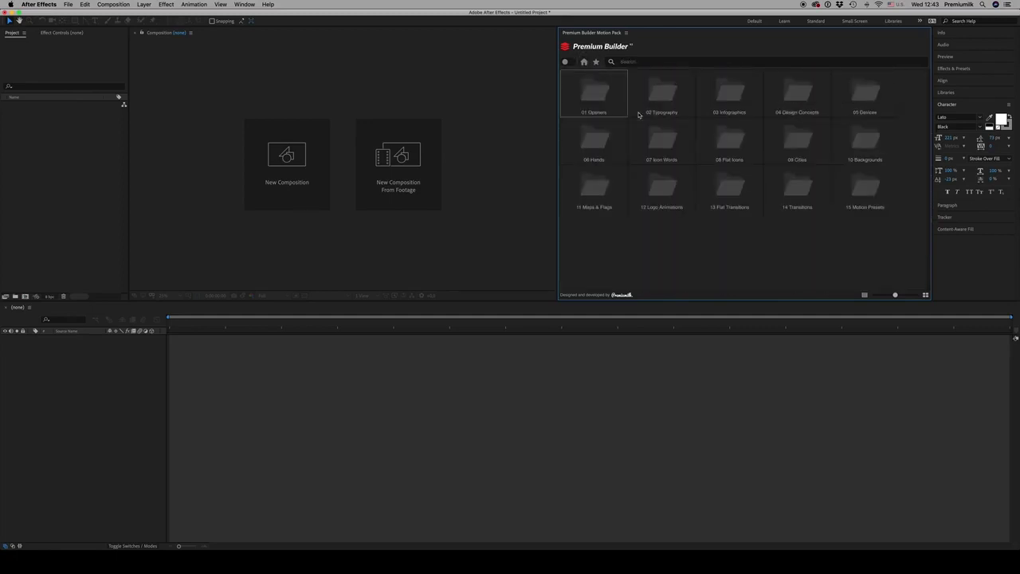
left_click(792, 96)
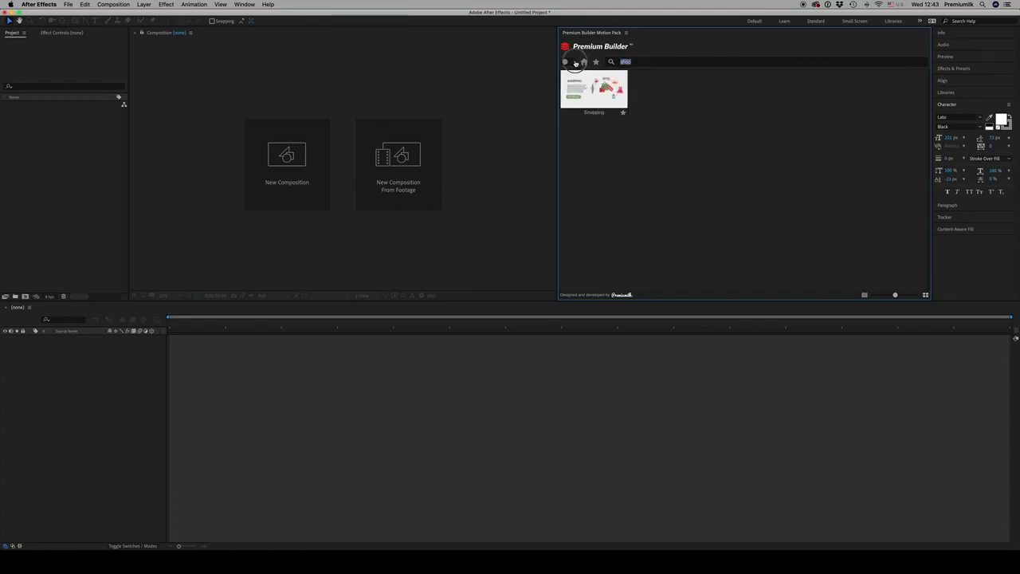
left_click(582, 62)
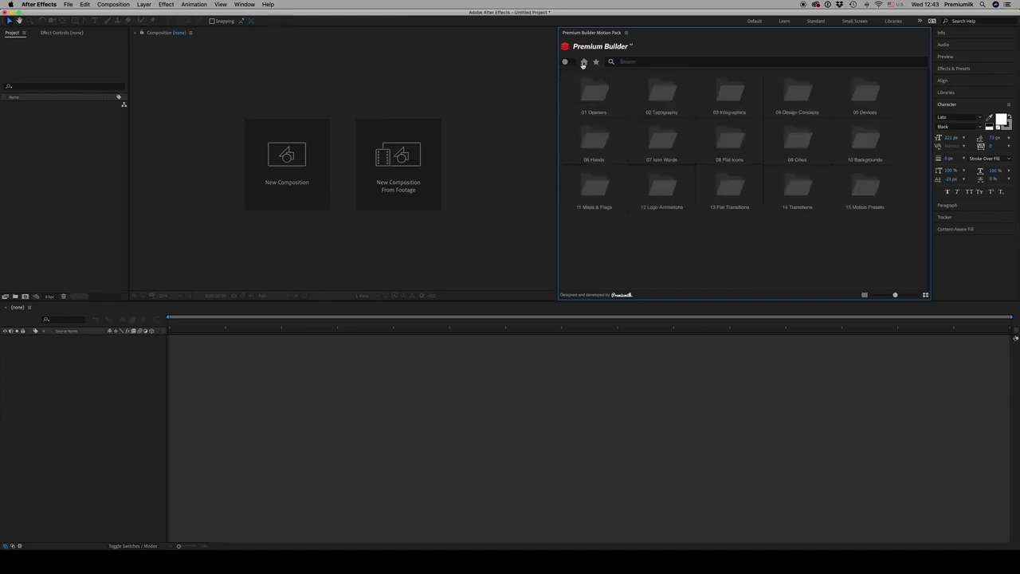
left_click(565, 62)
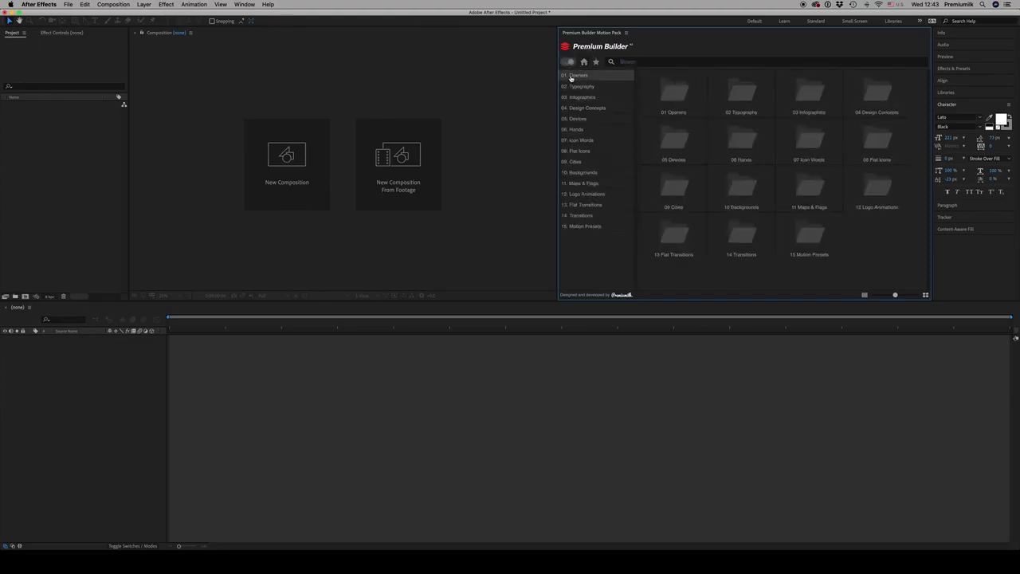
Step: Import the Opener_16 template from the 01. Openers category
left_click(578, 75)
scroll(779, 161, "down", 2)
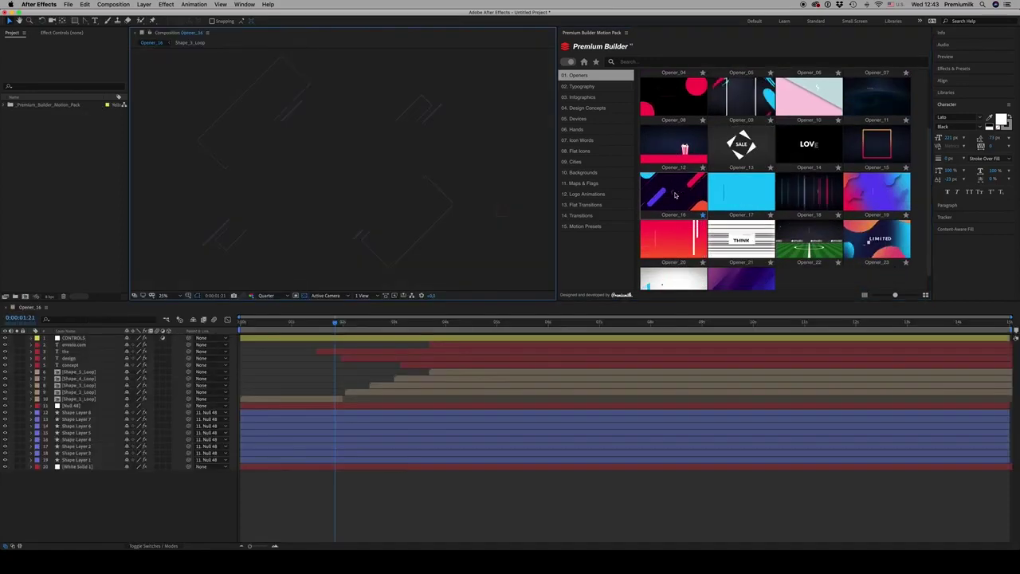
left_click(390, 323)
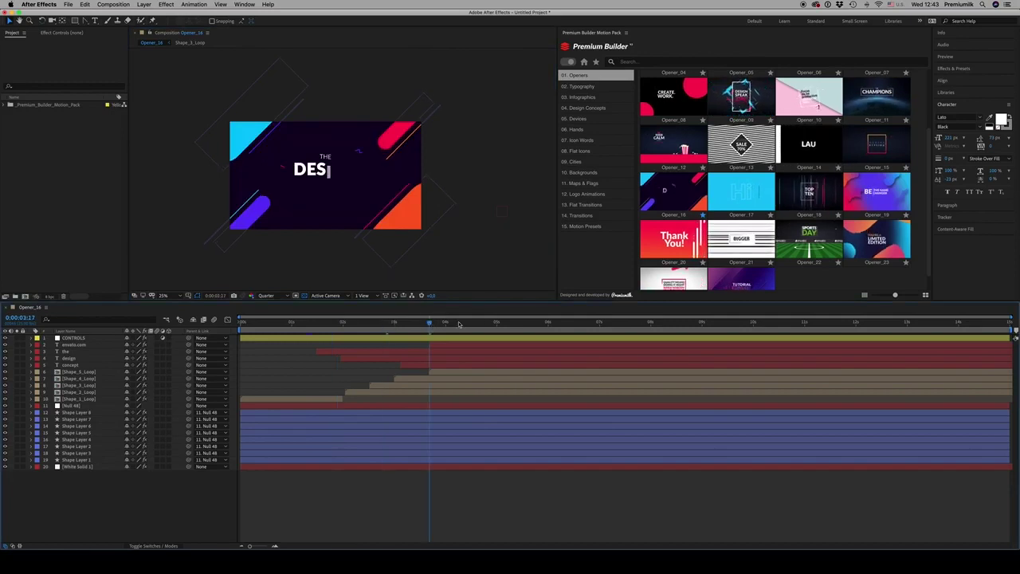
Step: Scrub to about 5 seconds to show 'The Design Concept' and select the CONTROLS layer
left_click(540, 323)
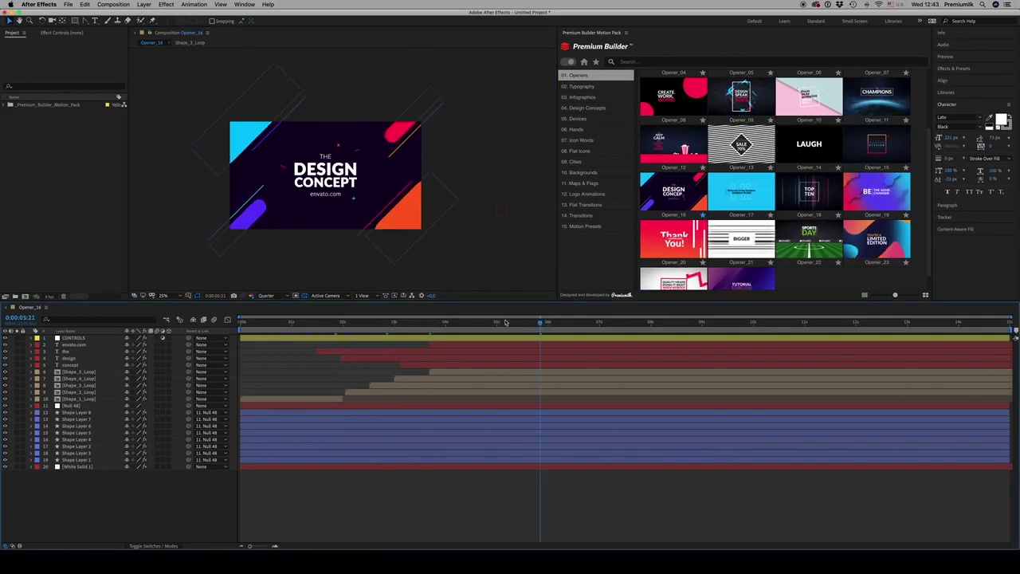
left_click(514, 322)
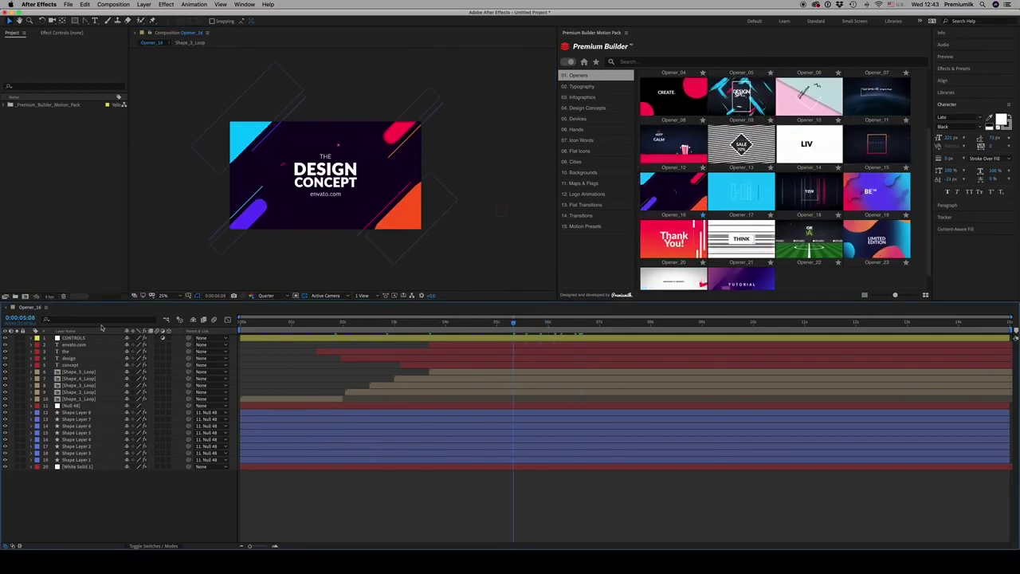
left_click(326, 174)
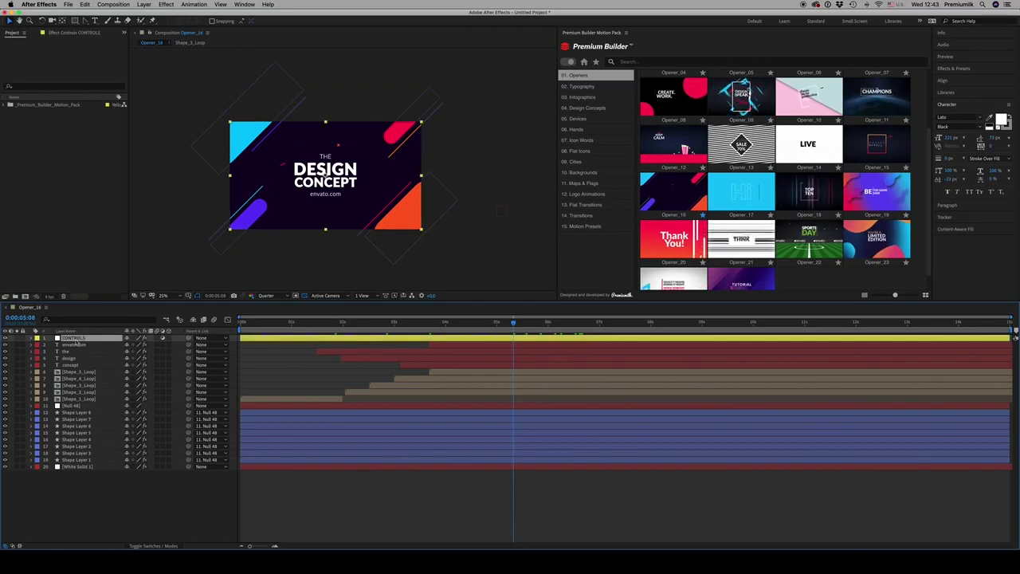
Step: Set the opener's BG_Opacity to 0, restore it to 100, then return to the Project panel
left_click(73, 33)
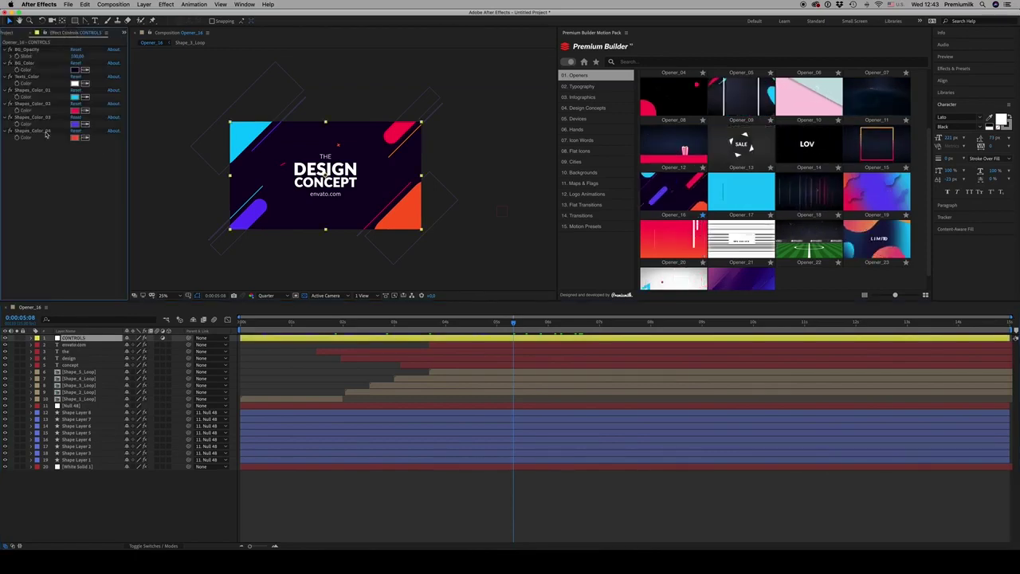
mouse_move(76, 57)
left_mouse_down()
mouse_move(56, 58)
mouse_move(75, 58)
left_mouse_up()
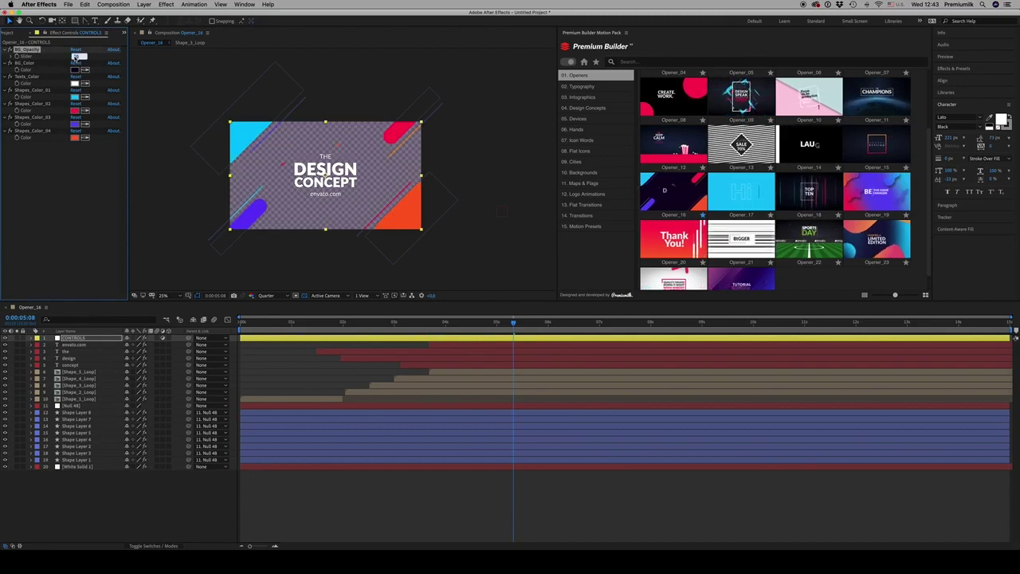
type("0")
key("Return")
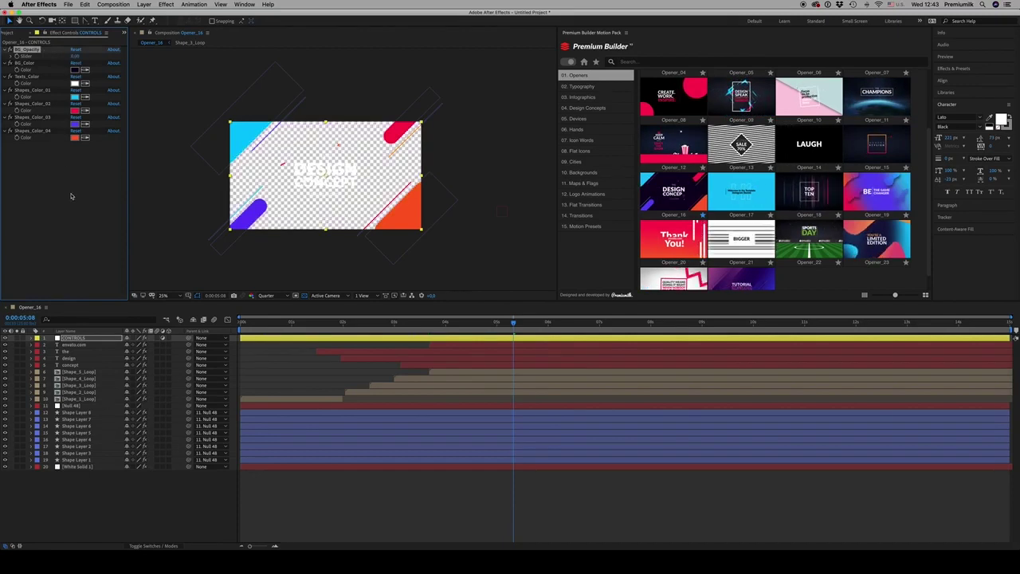
left_click(77, 56)
type("100")
key("Return")
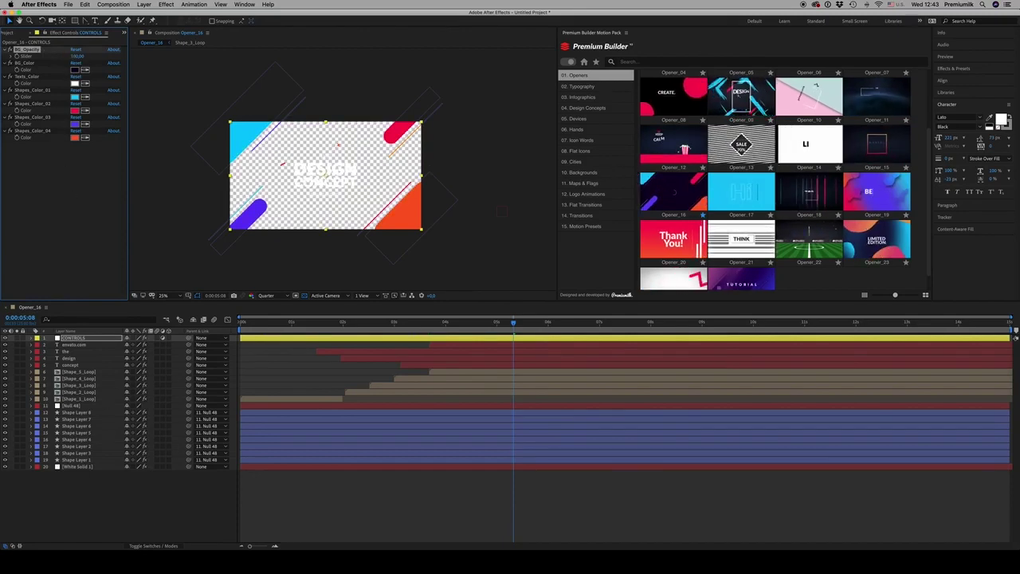
double_click(72, 357)
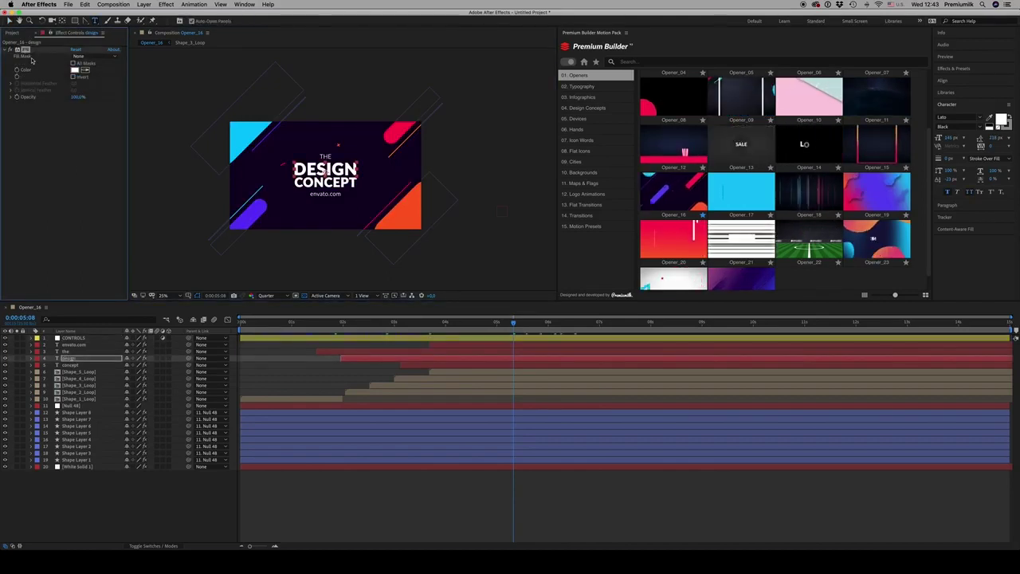
left_click(12, 33)
Step: Delete the Premium_Builder_Motion_Pack folder from the project, confirming removal of its contents
left_click(35, 104)
key("Delete")
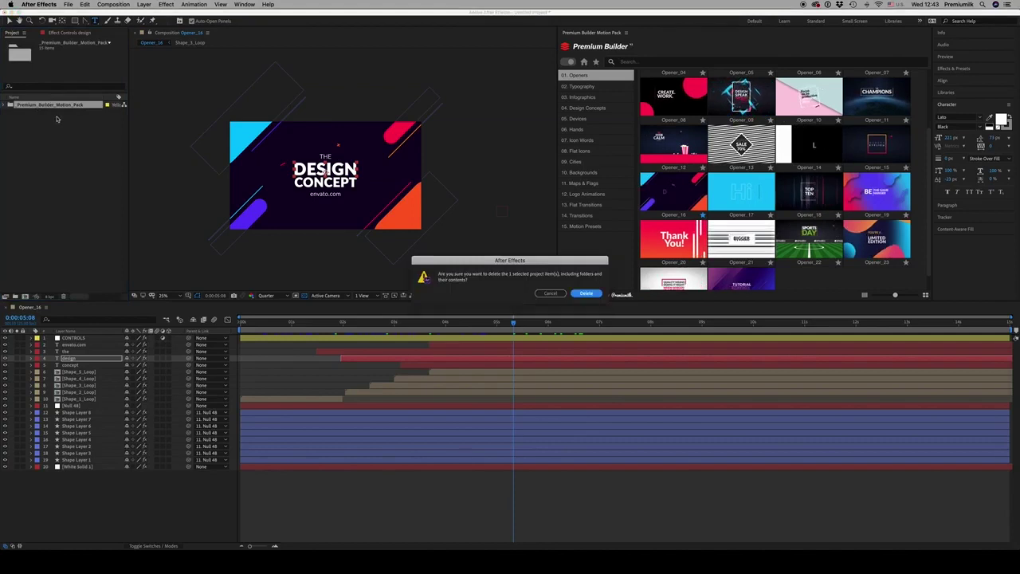
left_click(587, 292)
Step: Browse 02. Typography, then Badges, then the Minimal Animated_Text templates
left_click(586, 87)
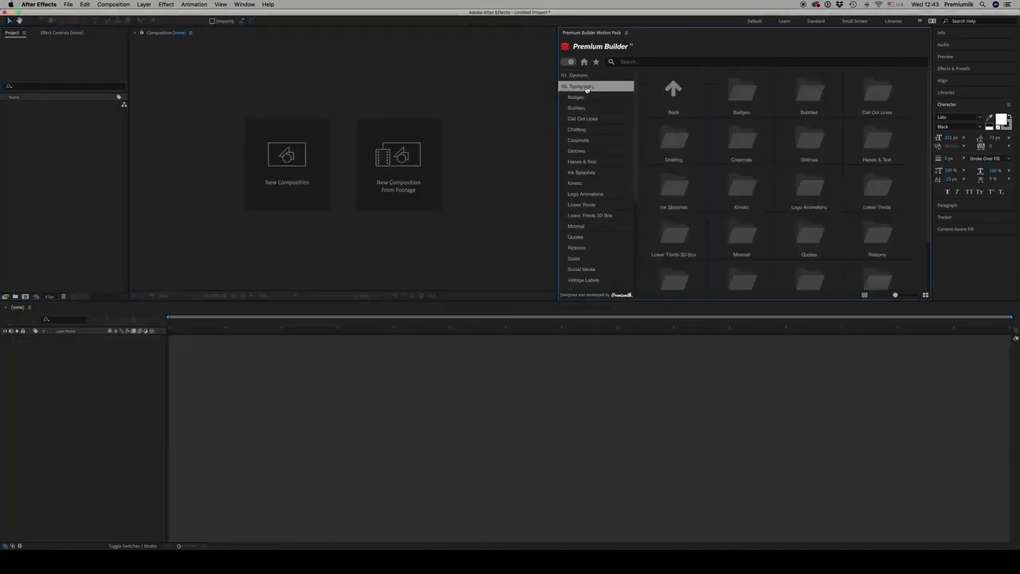
left_click(582, 97)
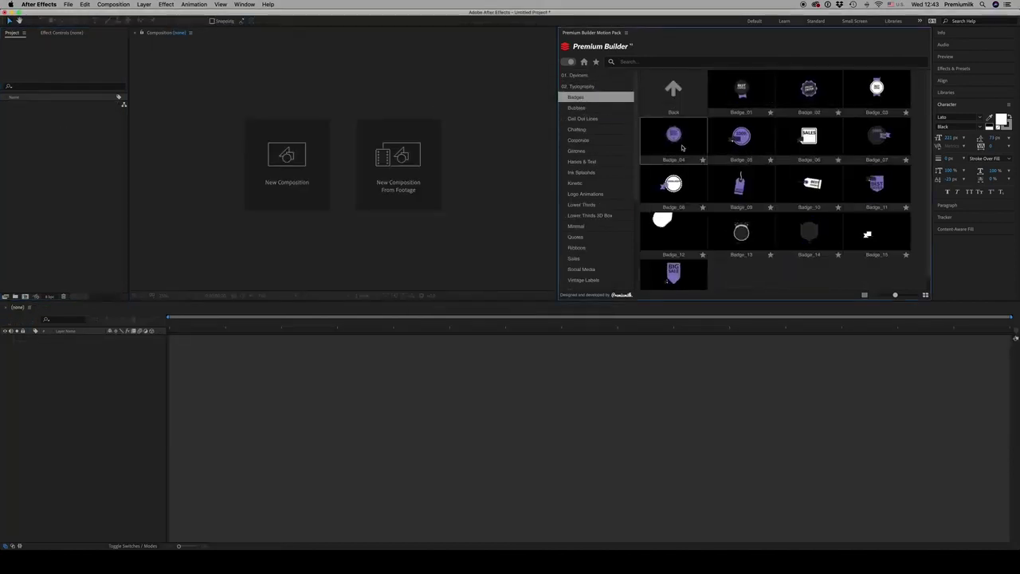
left_click(590, 228)
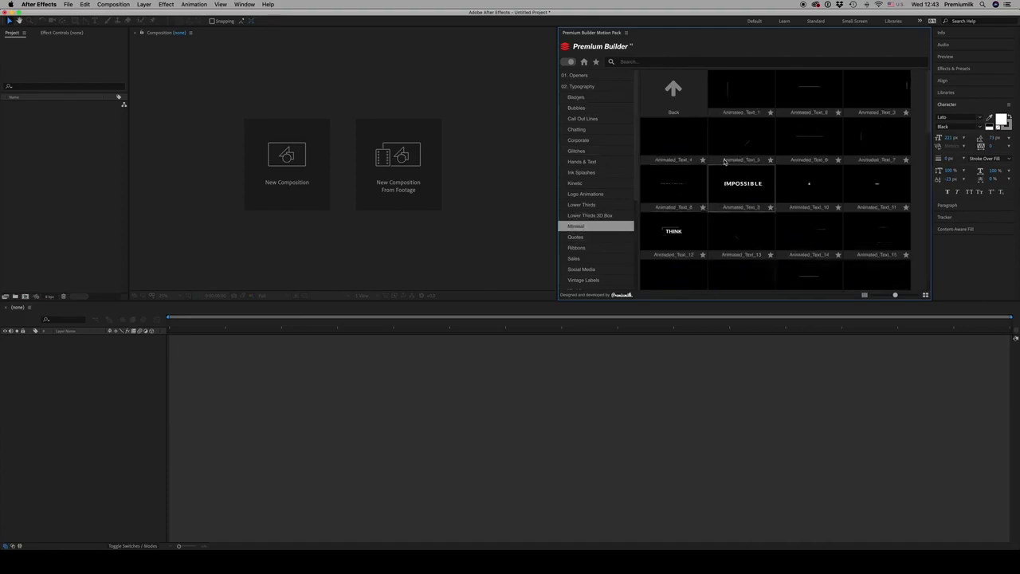
Step: Create Comp 1 with default settings, fit it to the viewer and move the time later
key("super+n")
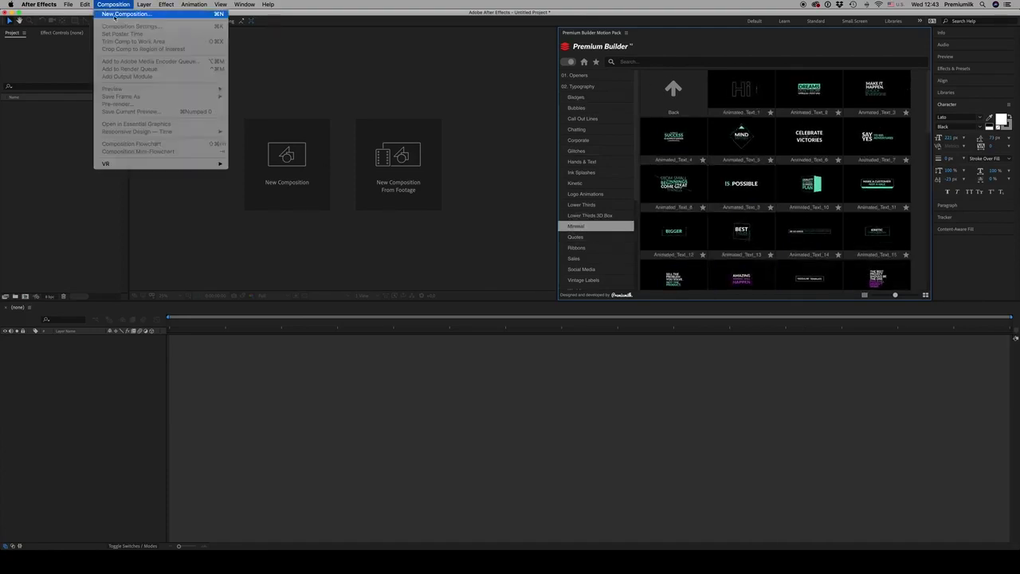
left_click(605, 485)
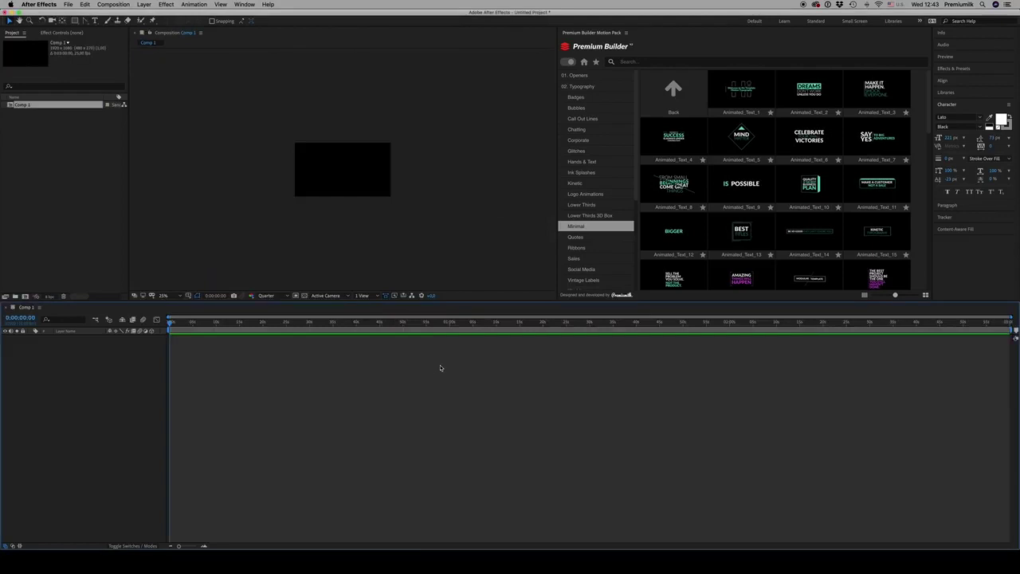
left_click(168, 298)
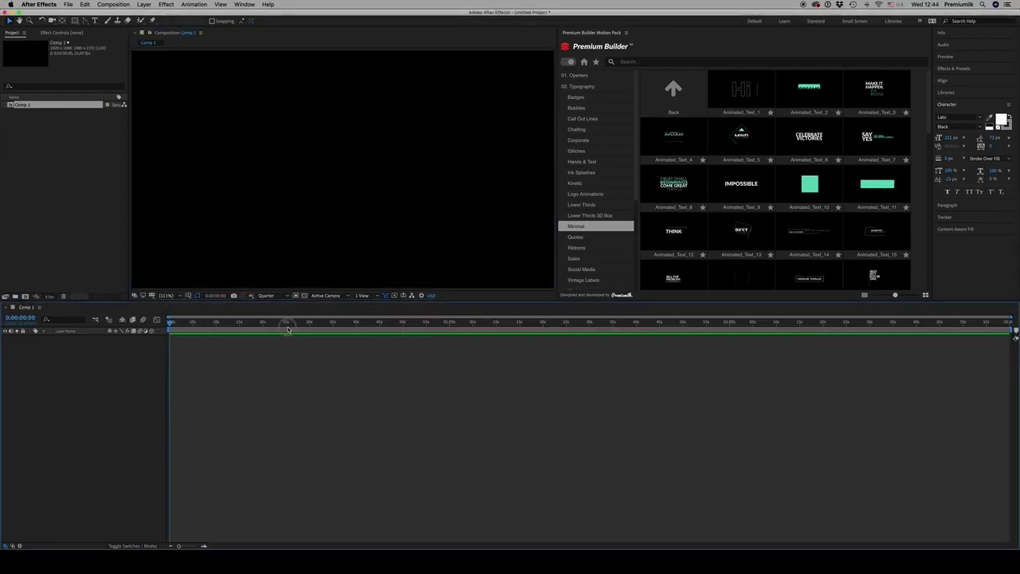
left_click_drag(335, 323, 451, 325)
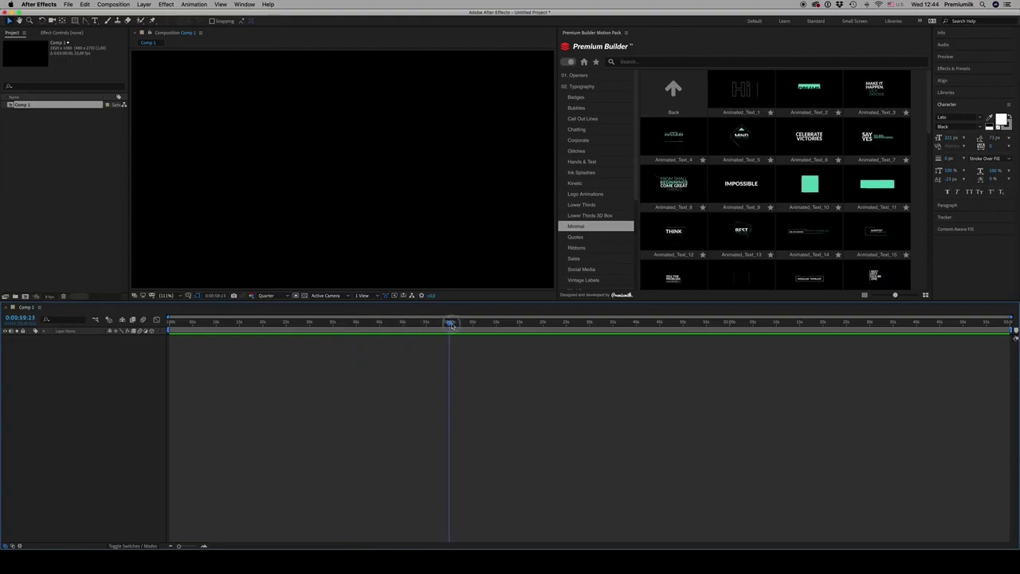
Step: Add Animated_Text_9 to Comp 1 and jump to where 'IS POSSIBLE' is fully shown
left_click(741, 188)
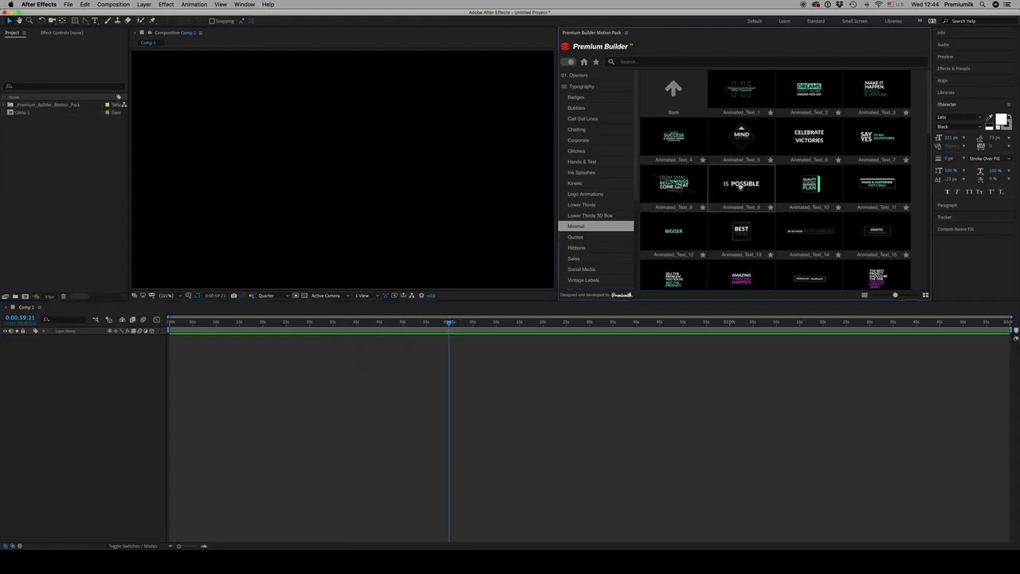
left_click(468, 324)
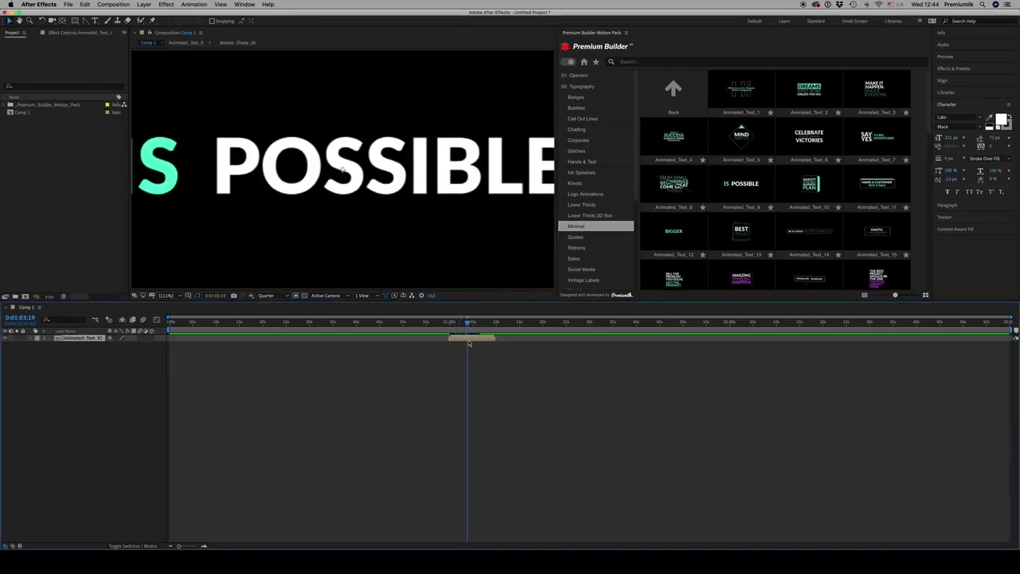
left_click(266, 296)
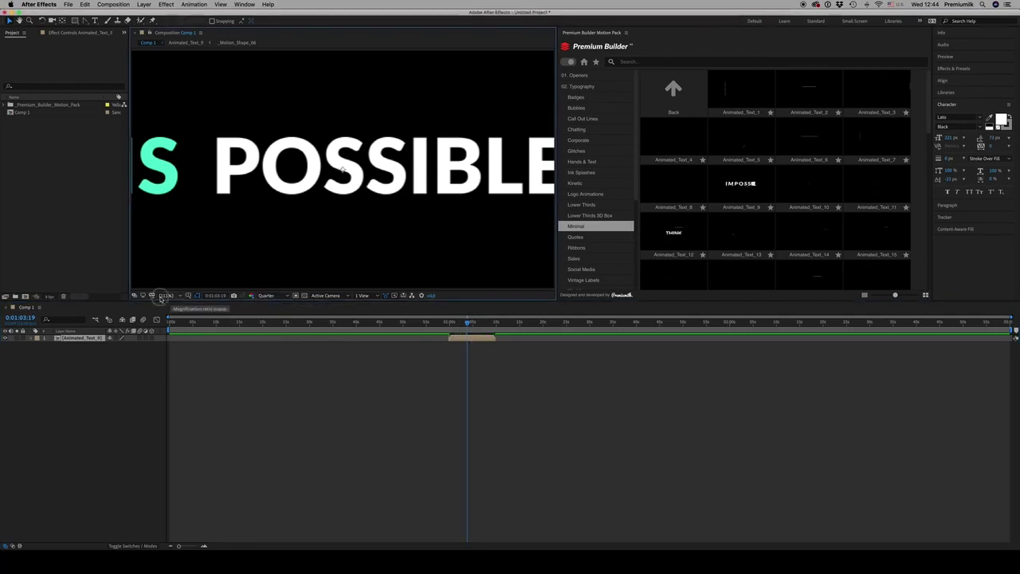
left_click(165, 296)
key("Escape")
Step: Set the Animated_Text_9 layer's Scale to 50%
key("s")
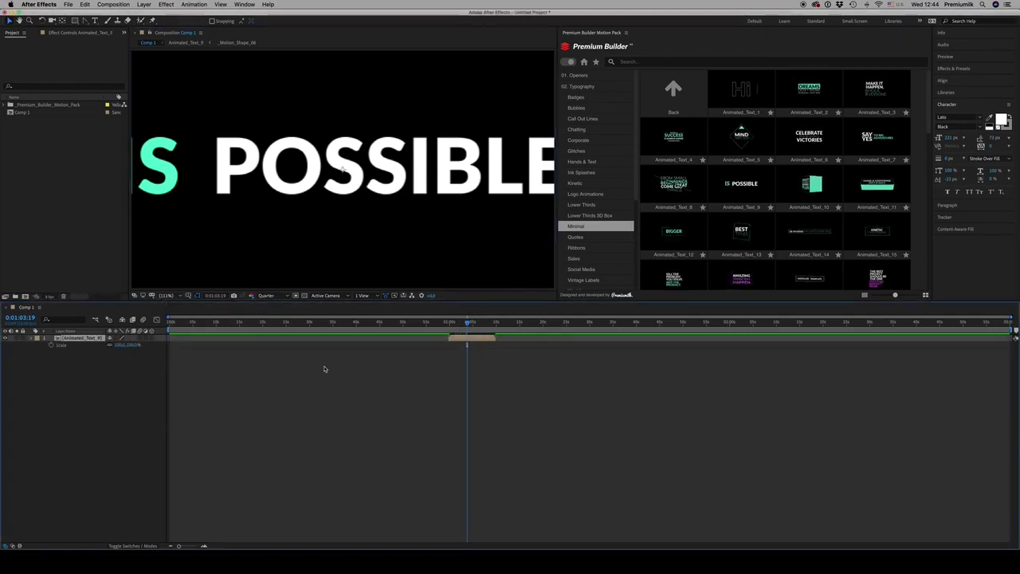
left_click(132, 345)
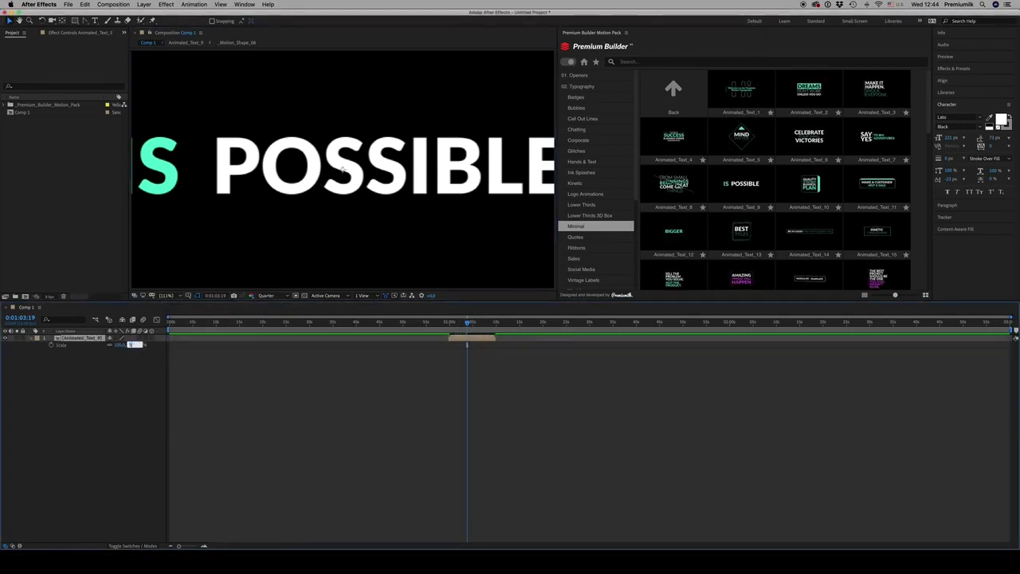
type("50")
key("Return")
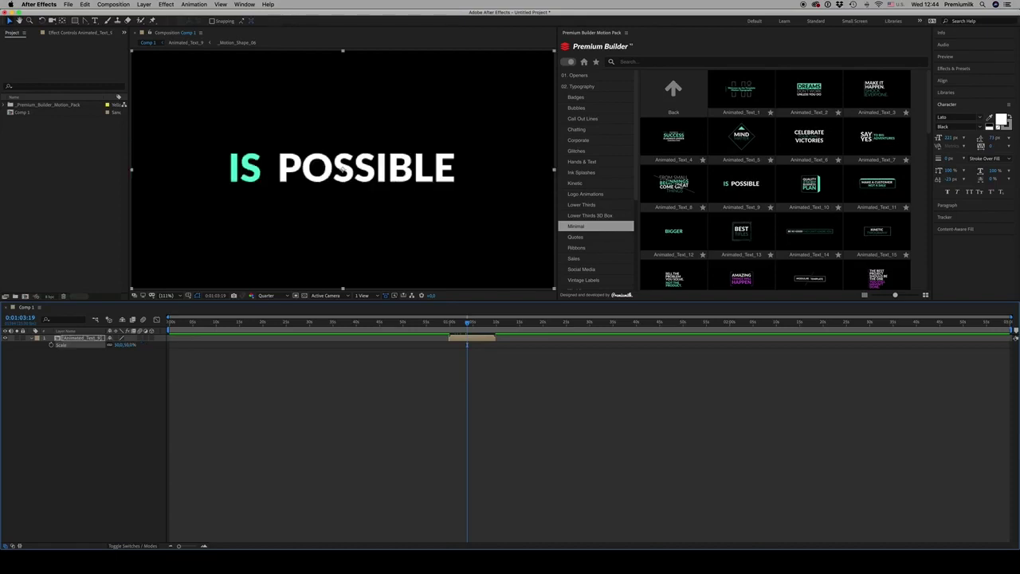
left_click(470, 323)
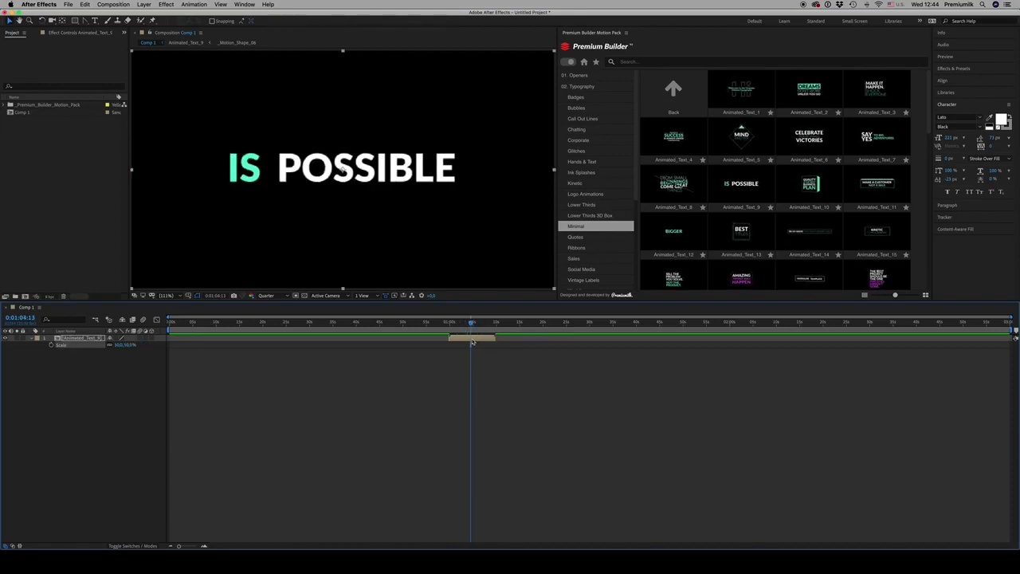
Step: Inspect the Animated_Text_9 precomp's CONTROLS colour settings at 'IMPOSSIBLE', then return to Comp 1
double_click(472, 339)
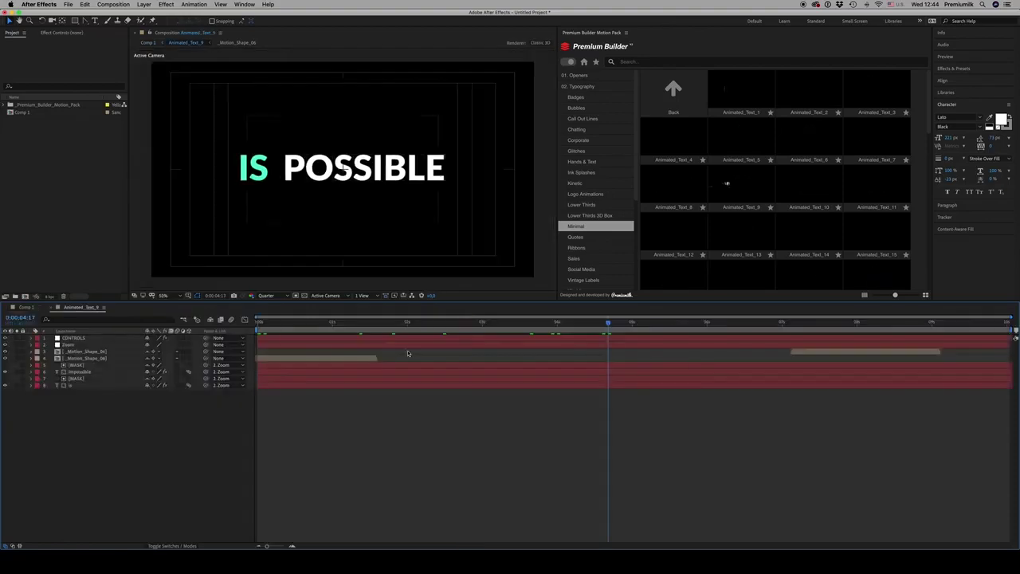
left_click_drag(298, 323, 330, 323)
left_click(74, 338)
left_click(61, 34)
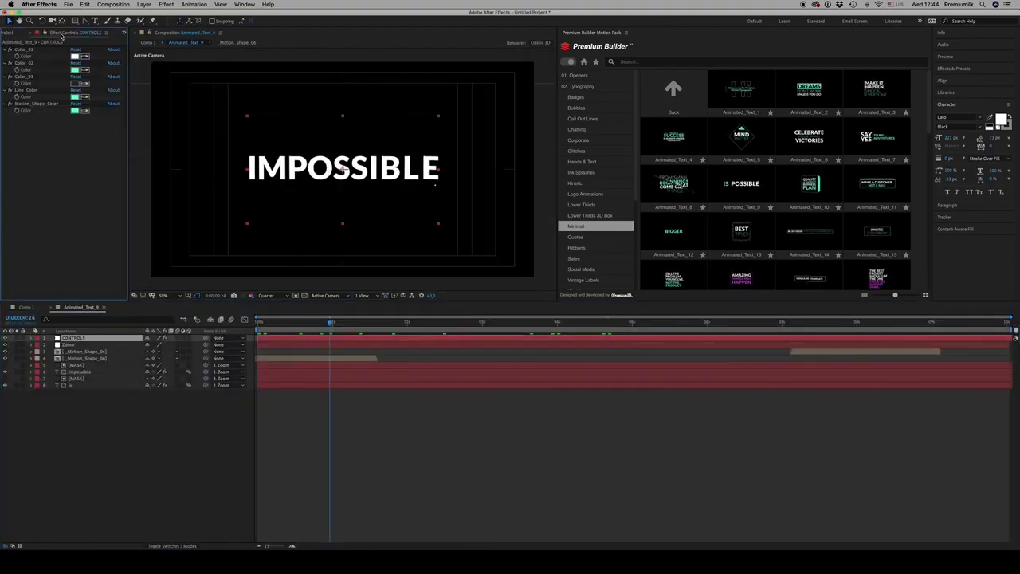
left_click(26, 307)
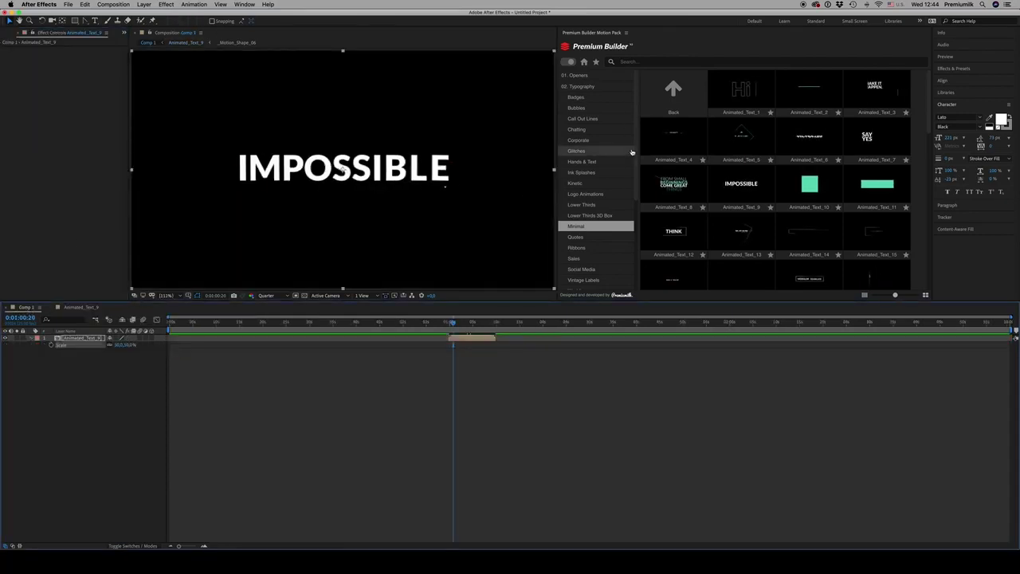
Step: In 02. Typography, browse Badges and Corporate, then open the Glitches templates
left_click(588, 88)
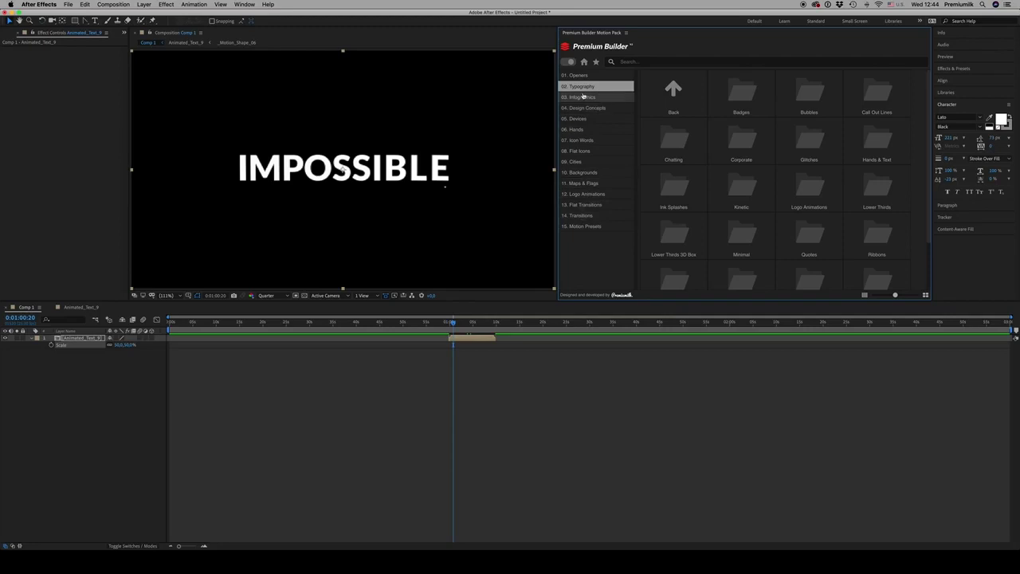
left_click(585, 87)
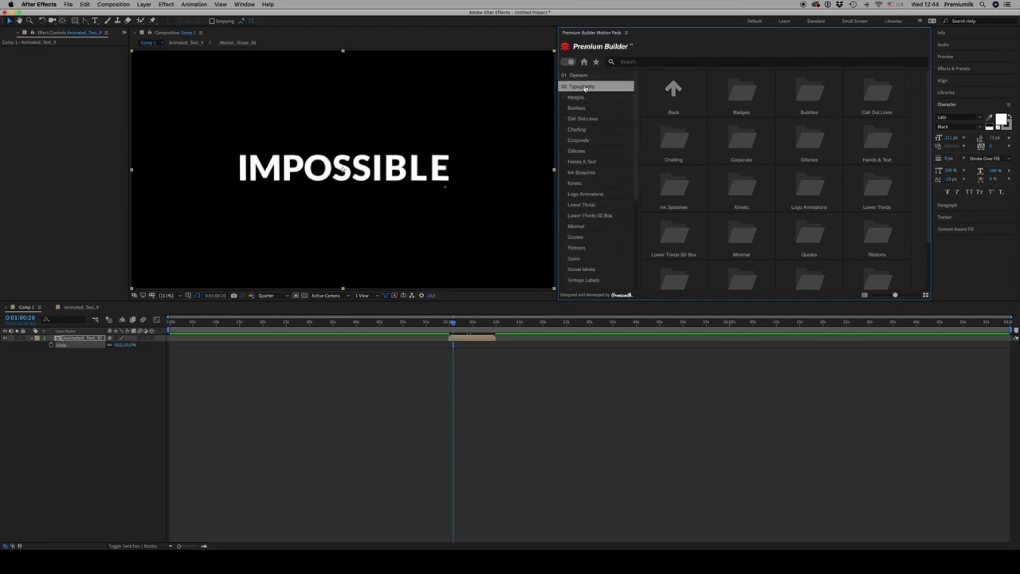
left_click(581, 97)
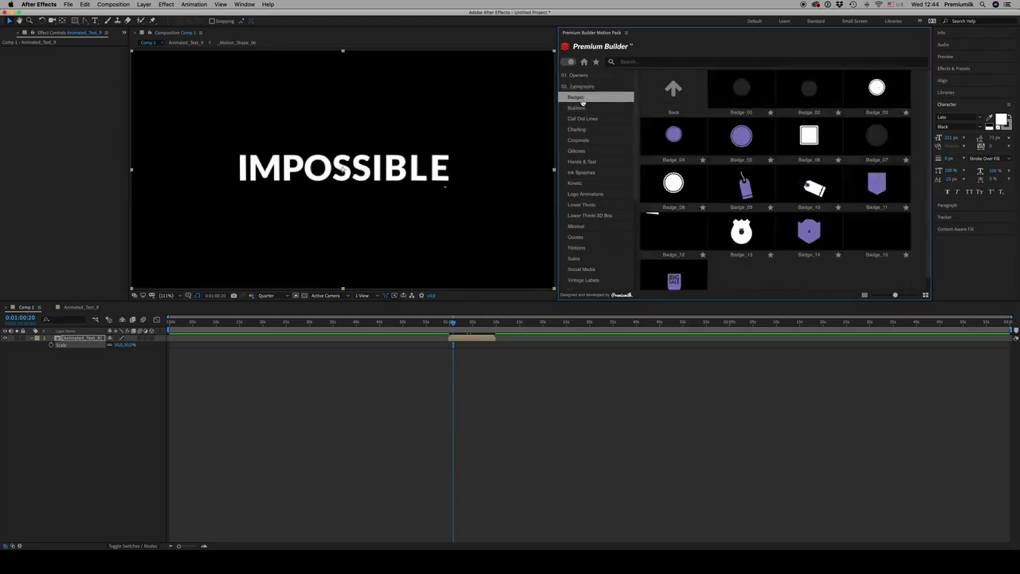
left_click(578, 141)
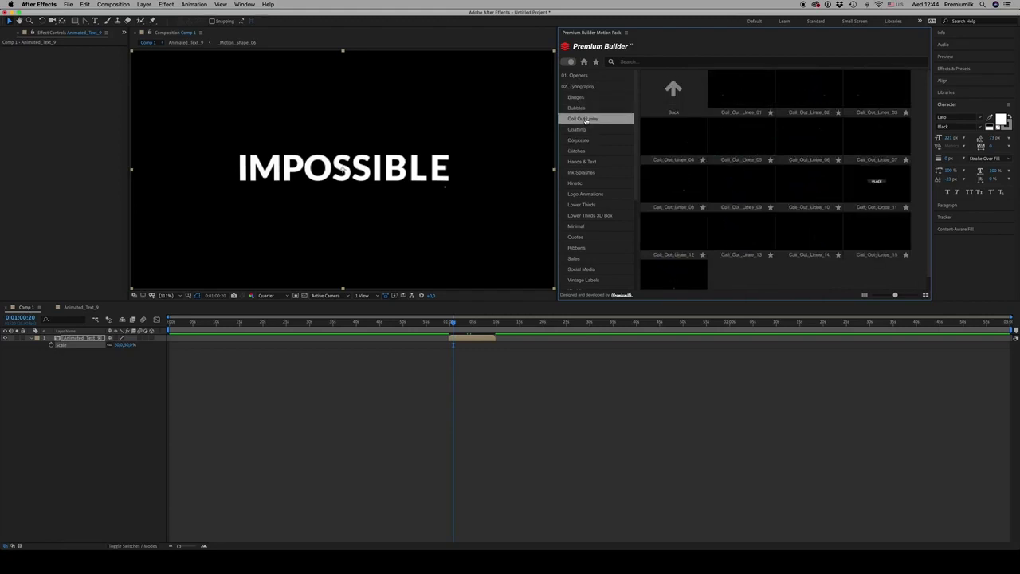
left_click(576, 151)
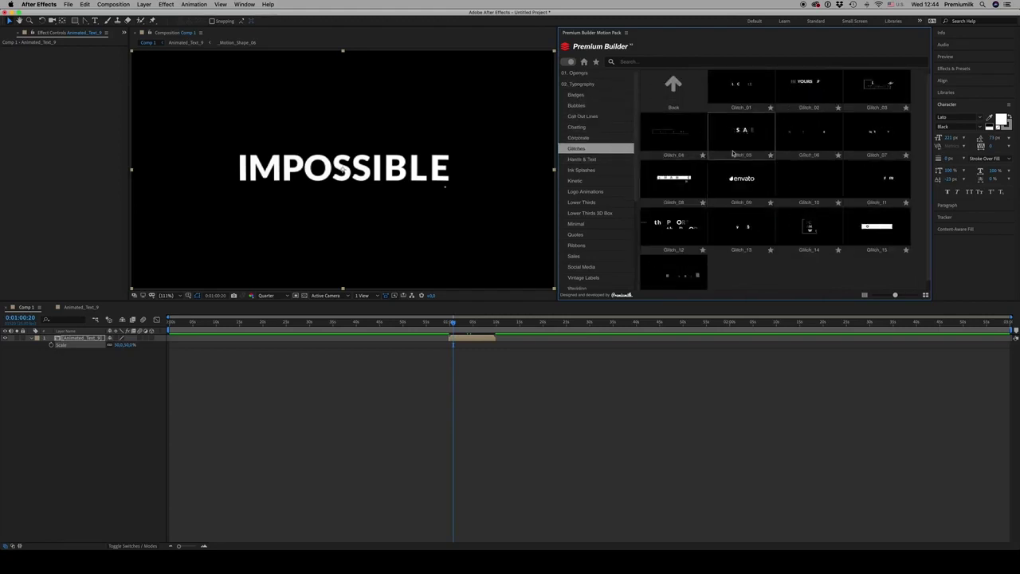
Step: Add the Glitch_05 template to Comp 1 and delete the Animated_Text_9 IMPOSSIBLE layer
left_click(742, 137)
left_click(462, 346)
key("Delete")
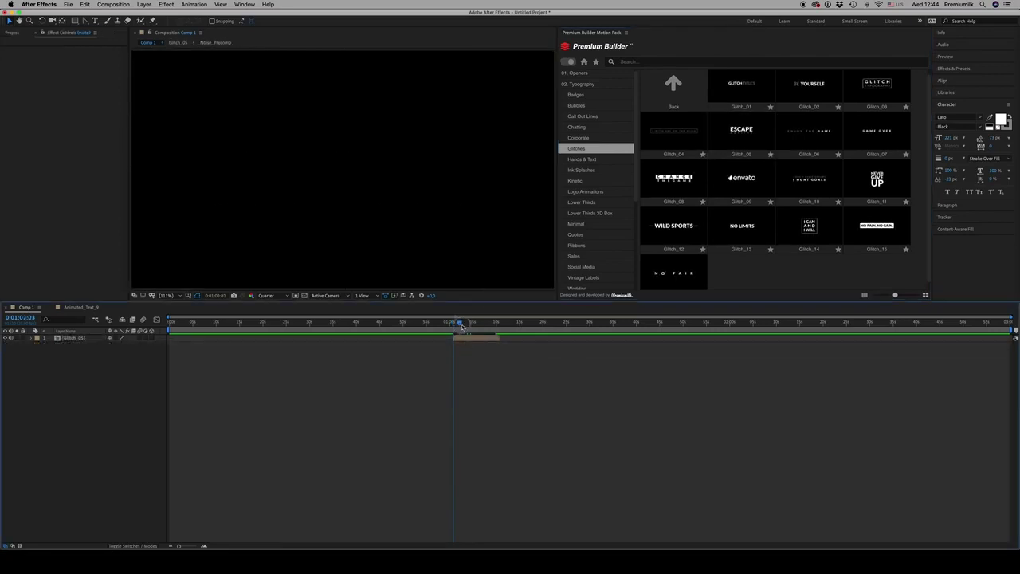
left_click_drag(452, 322, 467, 340)
Step: Scale the Glitch_05 ESCAPE REALITY layer to 50%
left_click(467, 340)
key("s")
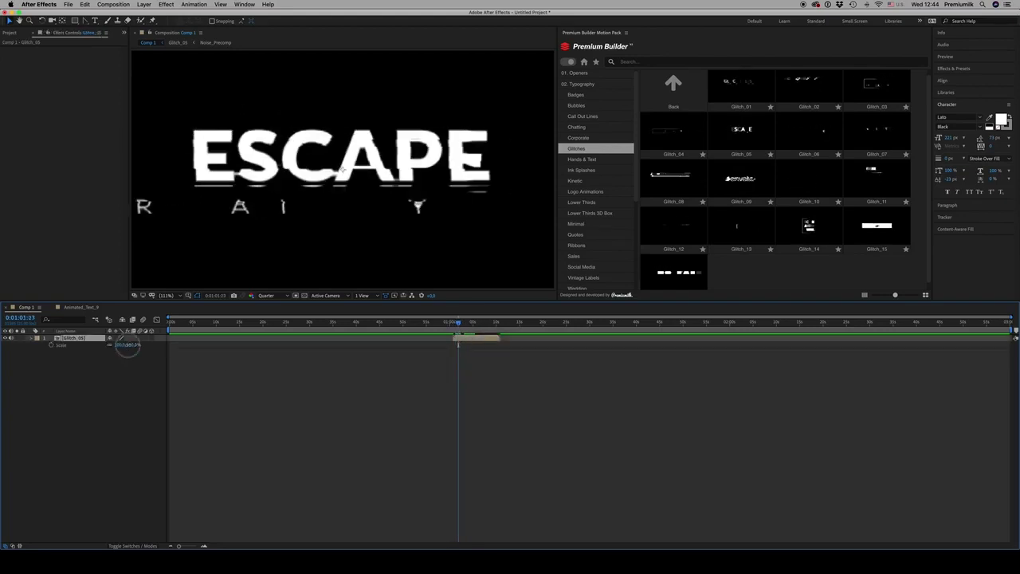
left_click(128, 345)
type("50")
key("Return")
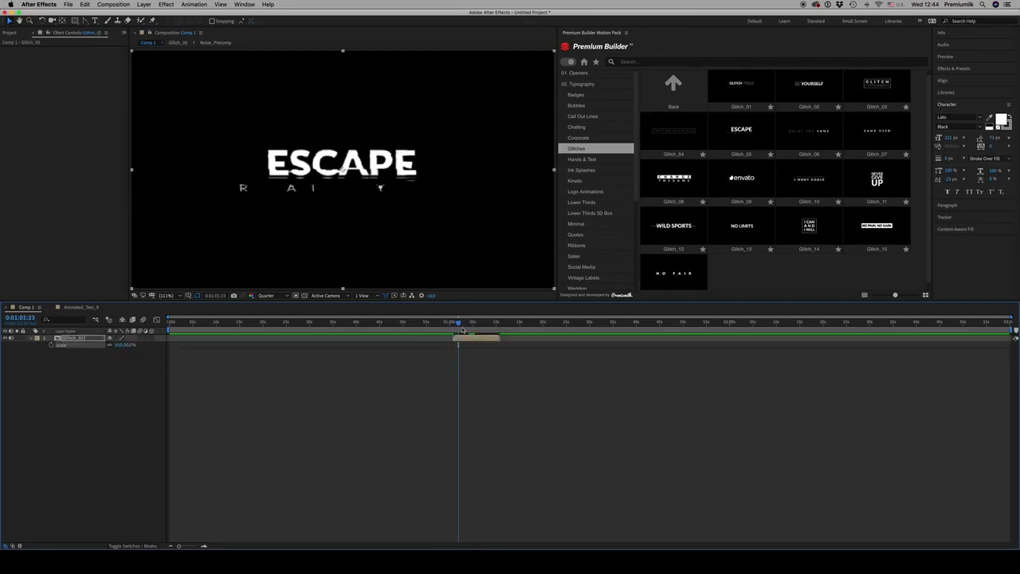
left_click_drag(460, 329, 469, 334)
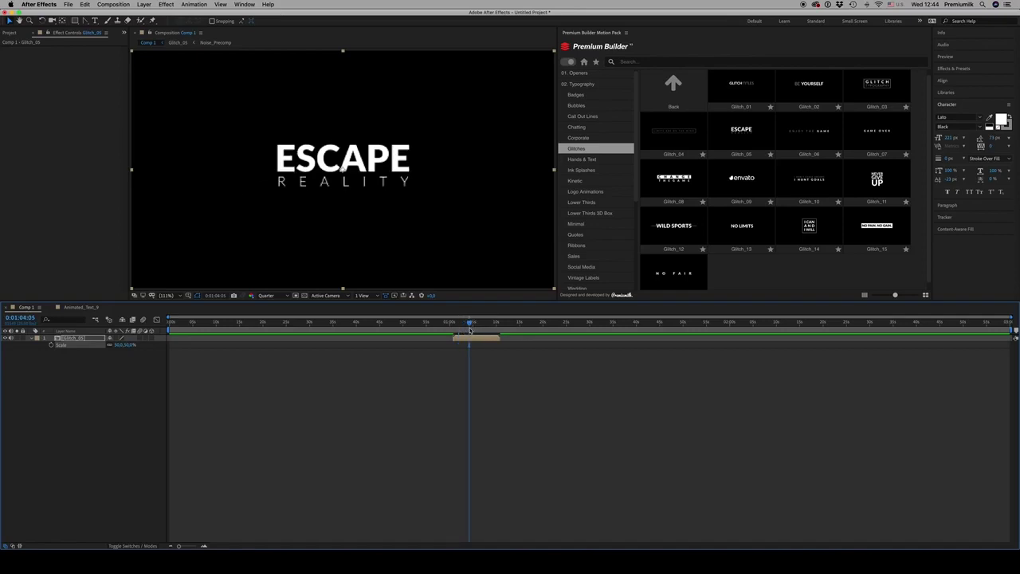
left_click(581, 86)
Step: Add Opener_08 from the Openers templates to Comp 1 at 50% scale and inspect its precomps
left_click(578, 75)
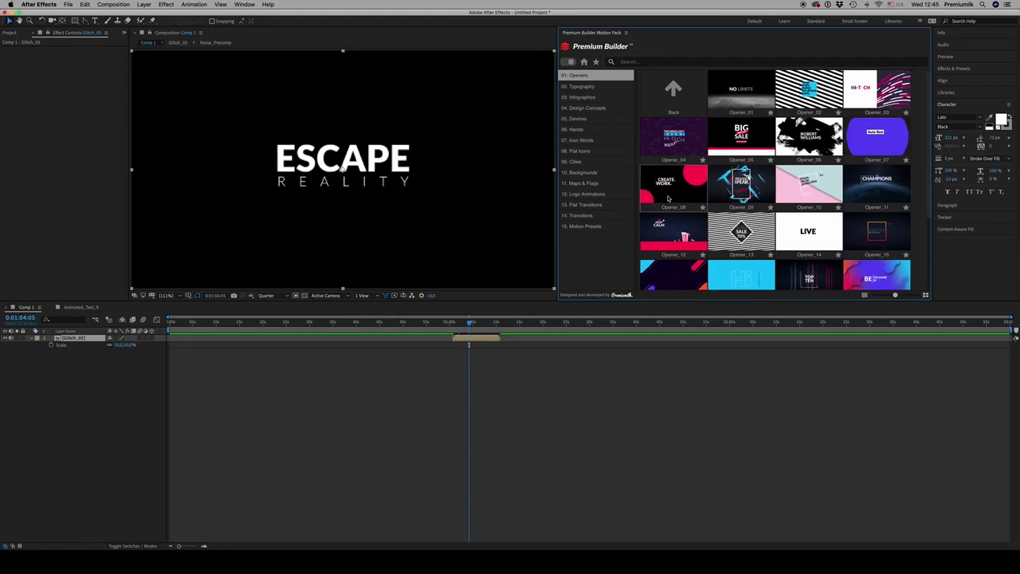
left_click_drag(677, 194, 500, 356)
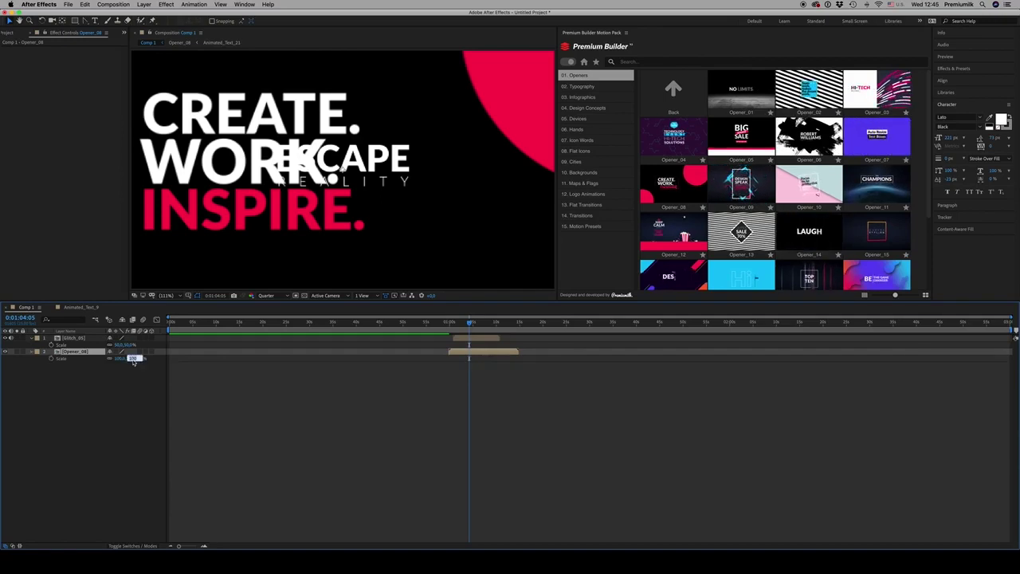
key("Return")
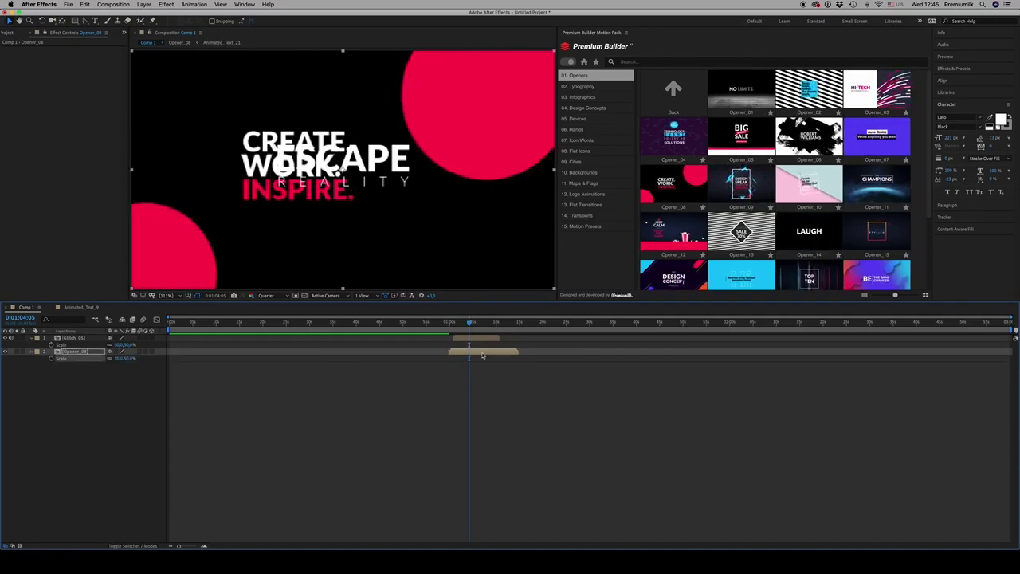
double_click(76, 352)
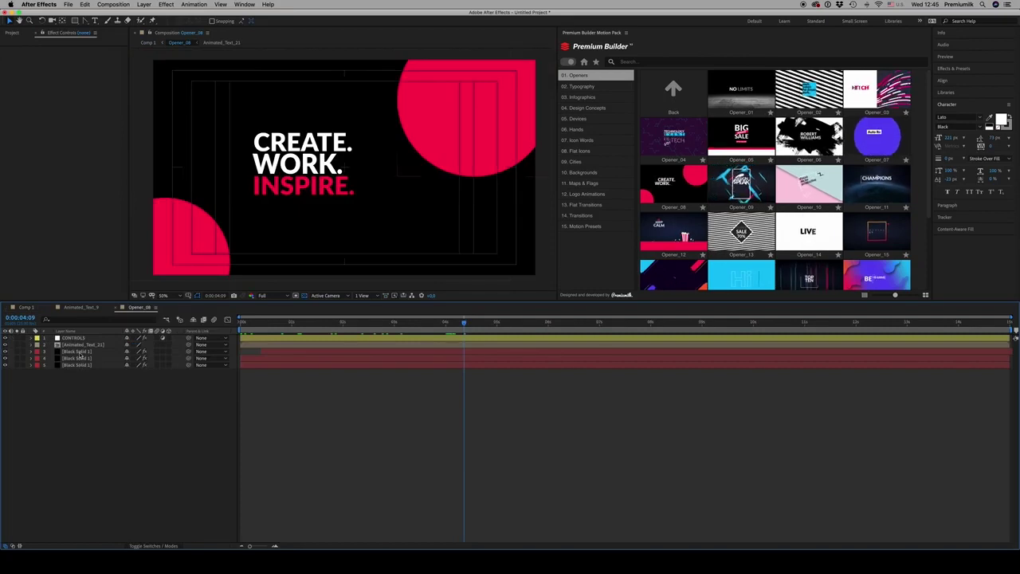
left_click(81, 345)
double_click(81, 345)
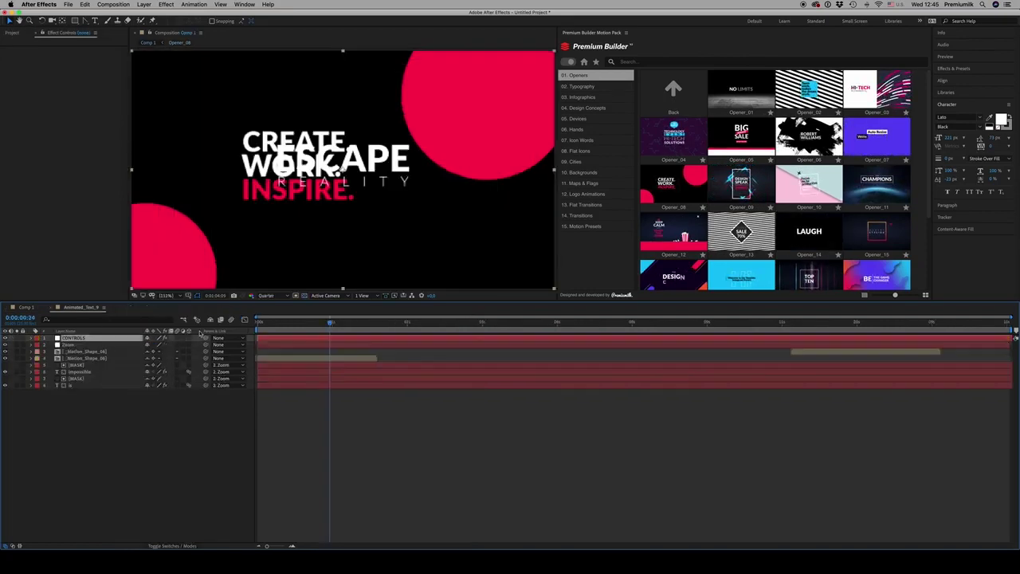
left_click(26, 307)
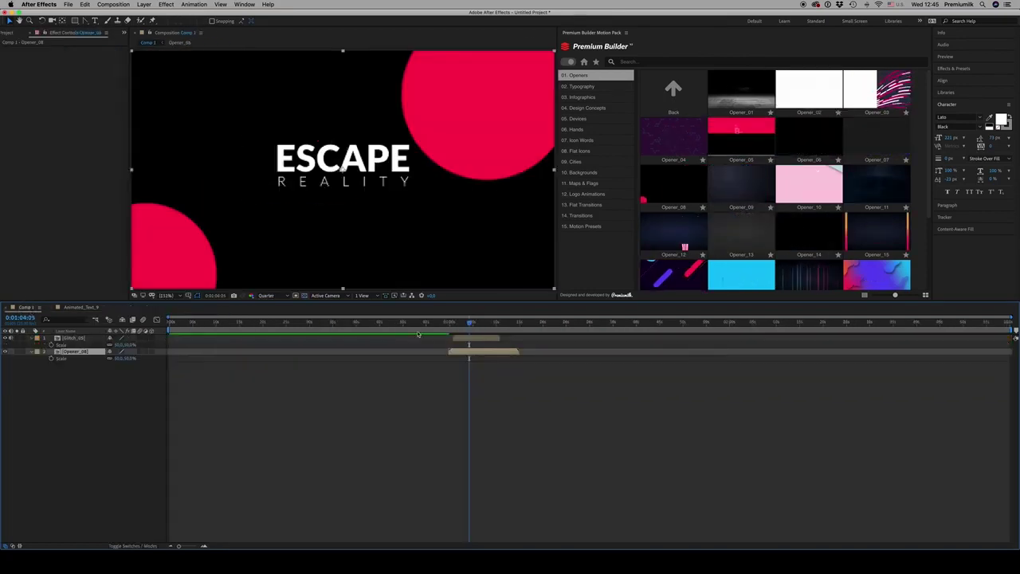
Step: Shift the Glitch_05 ESCAPE REALITY title left and preview the composition
left_click(471, 340)
left_click_drag(363, 173, 329, 172)
key("space")
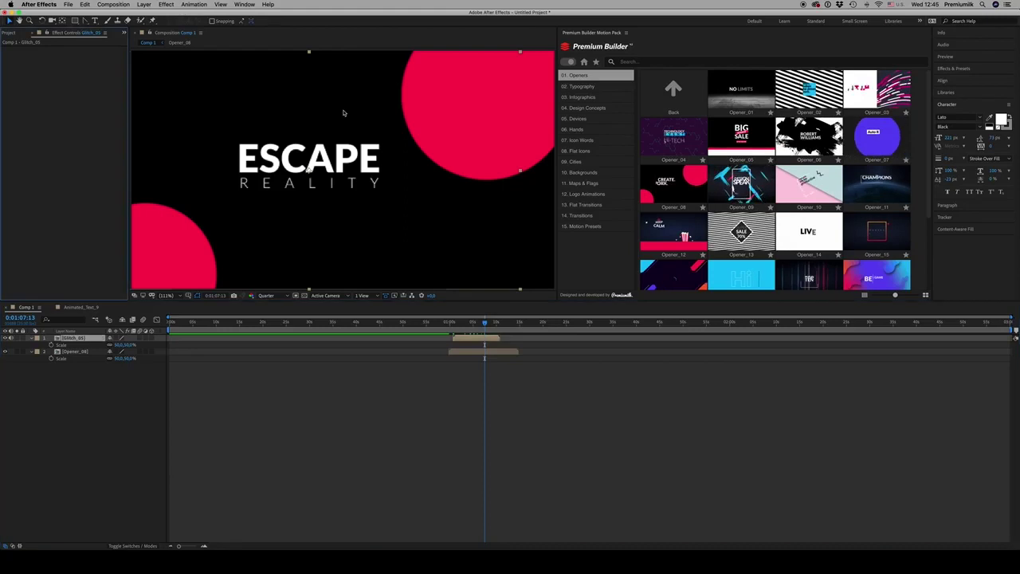
Step: Delete the Premium_Builder_Motion_Pack folder from the Project panel
left_click(10, 33)
left_click(48, 104)
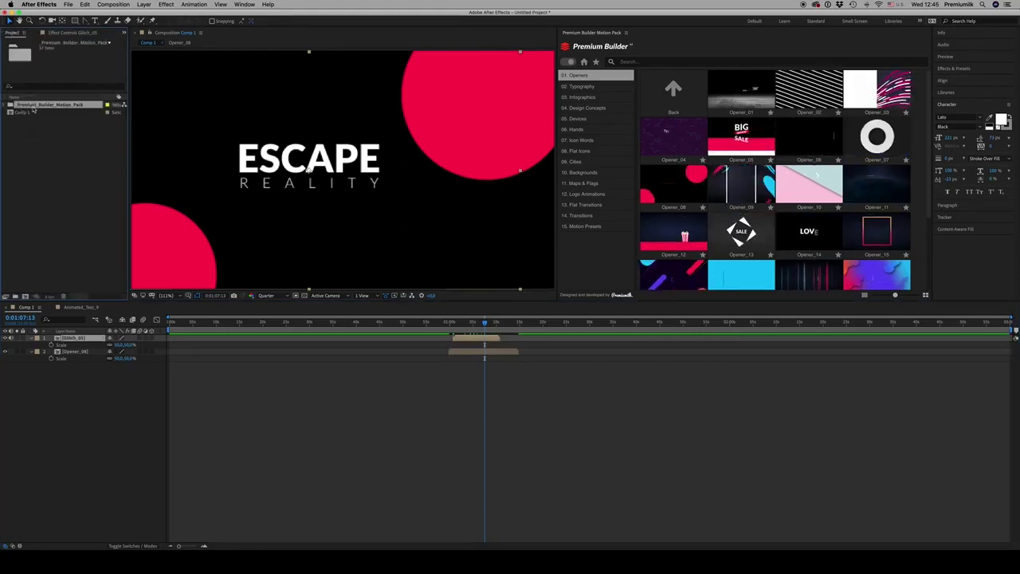
key("Delete")
key("Return")
Step: Browse the Typography templates, then open the Infographics > Charts templates in Premium Builder
left_click(579, 86)
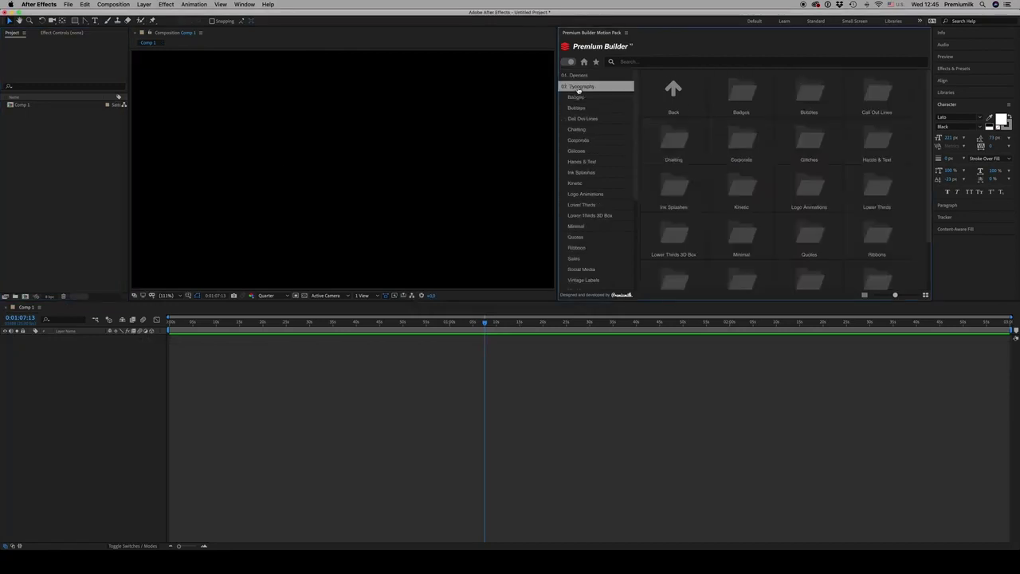
left_click(591, 139)
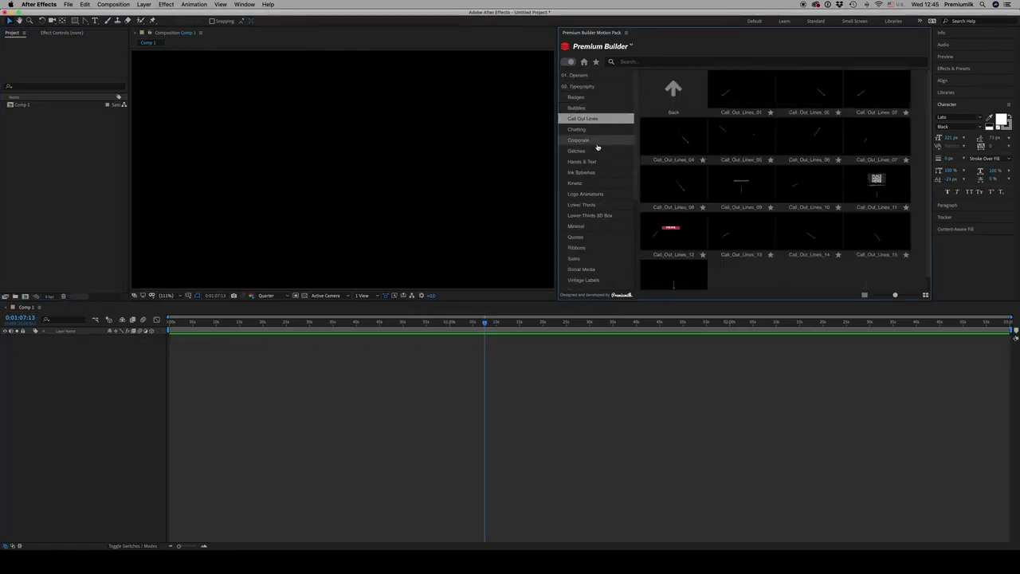
left_click(605, 173)
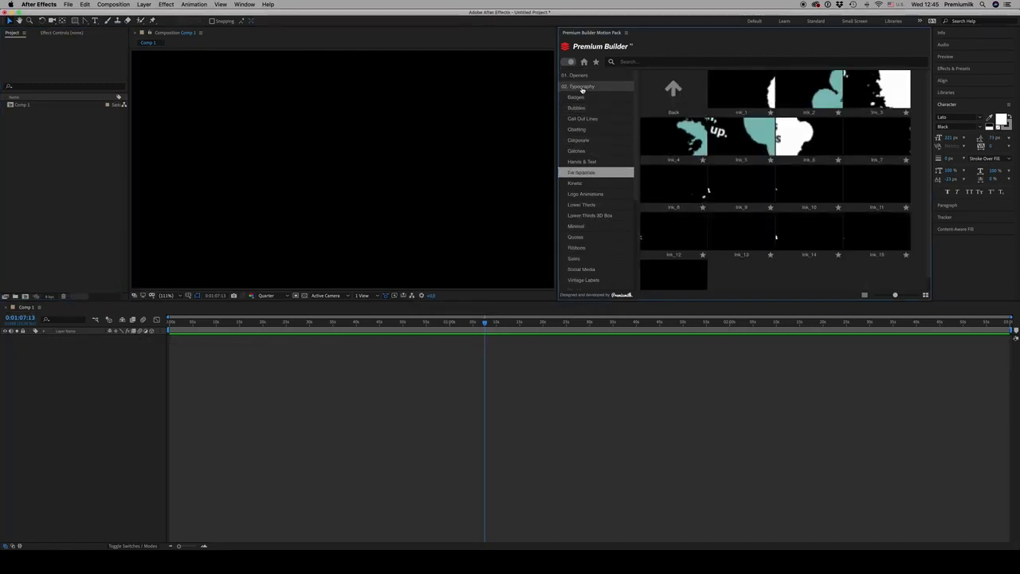
left_click(582, 88)
left_click(589, 98)
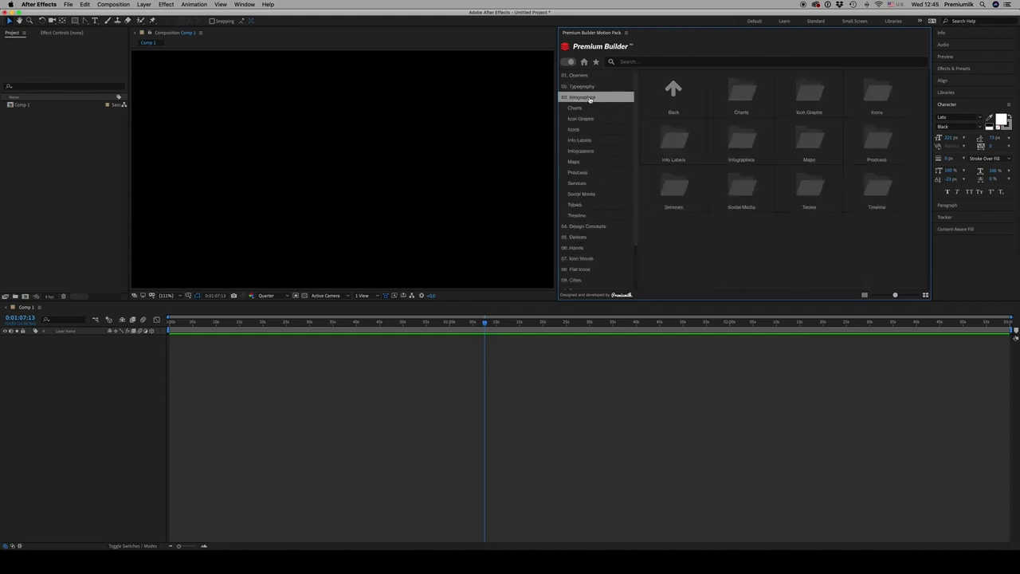
left_click(587, 108)
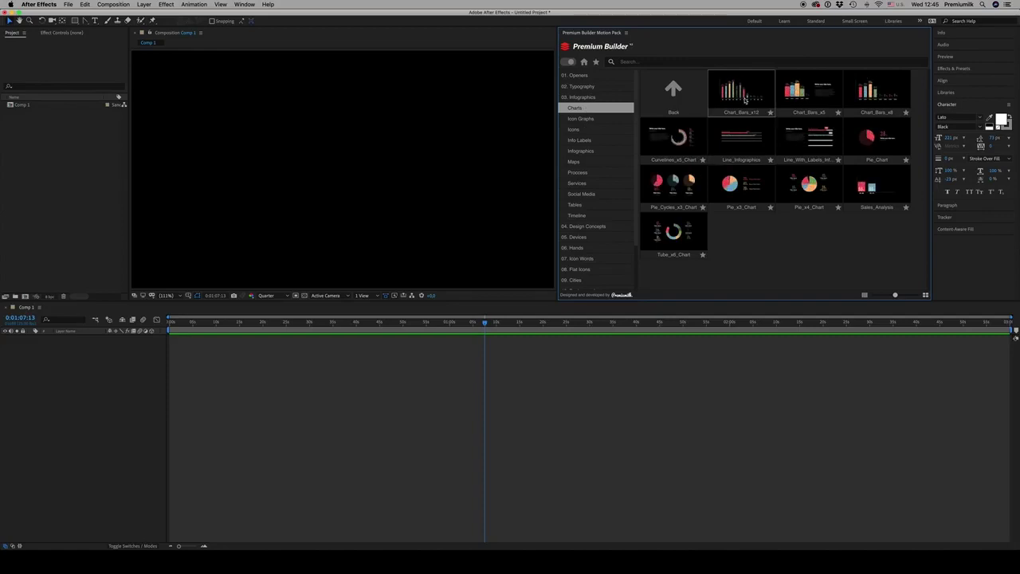
Step: Import Chart_Bars_x5 and open its Chart_Bars_x5_Analysis_Values precomp
left_click(796, 99)
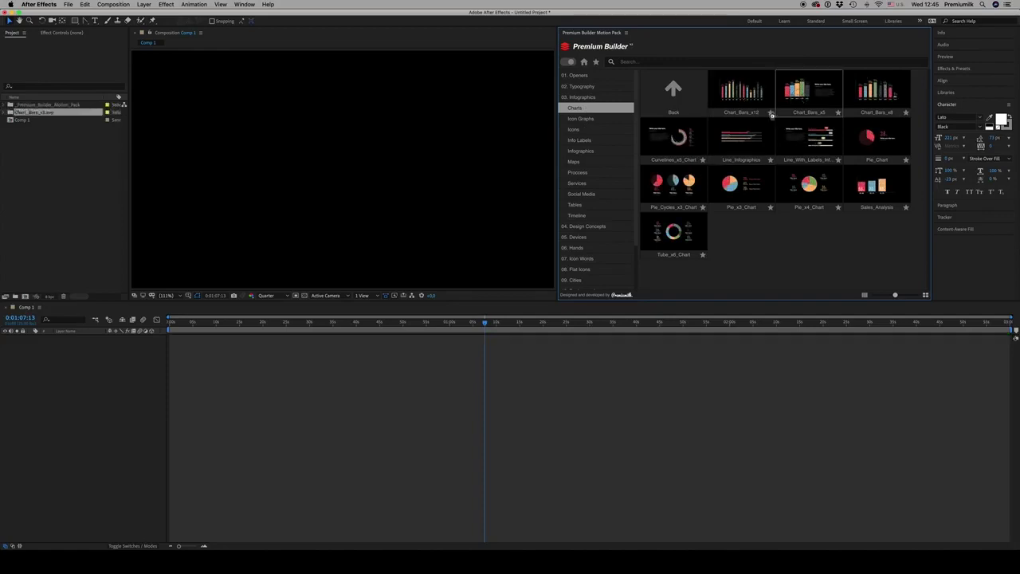
left_click(472, 325)
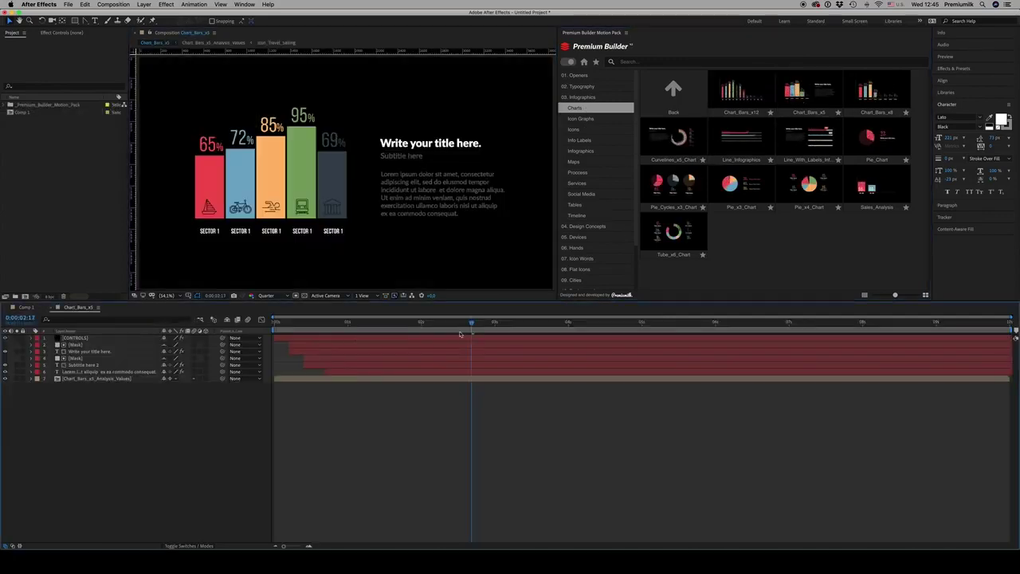
left_click(106, 378)
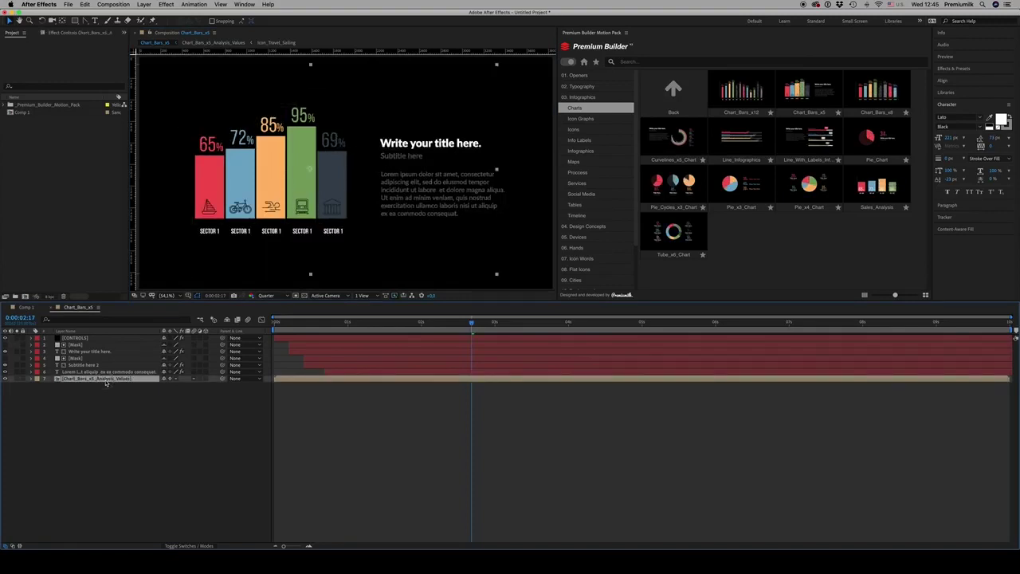
double_click(108, 378)
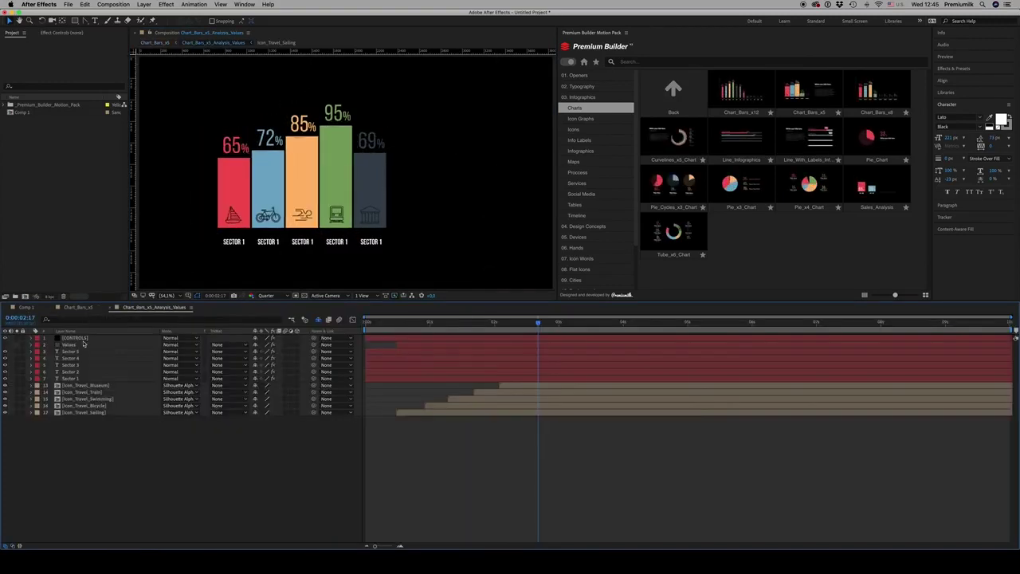
Step: Raise the Values layer's Value_1 for the first bar to 77
left_click(79, 338)
left_click(75, 345)
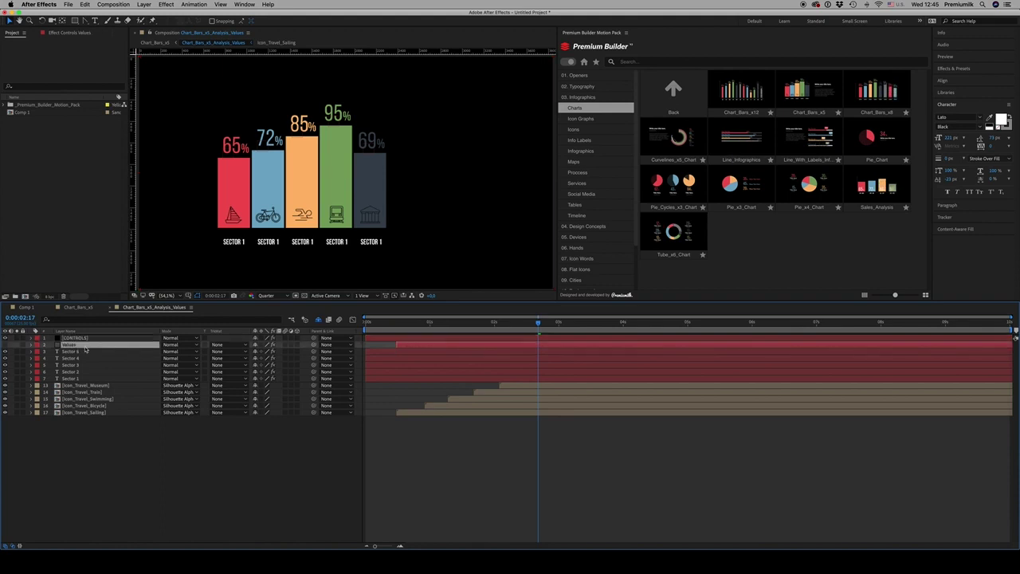
key("u")
left_click(4, 380)
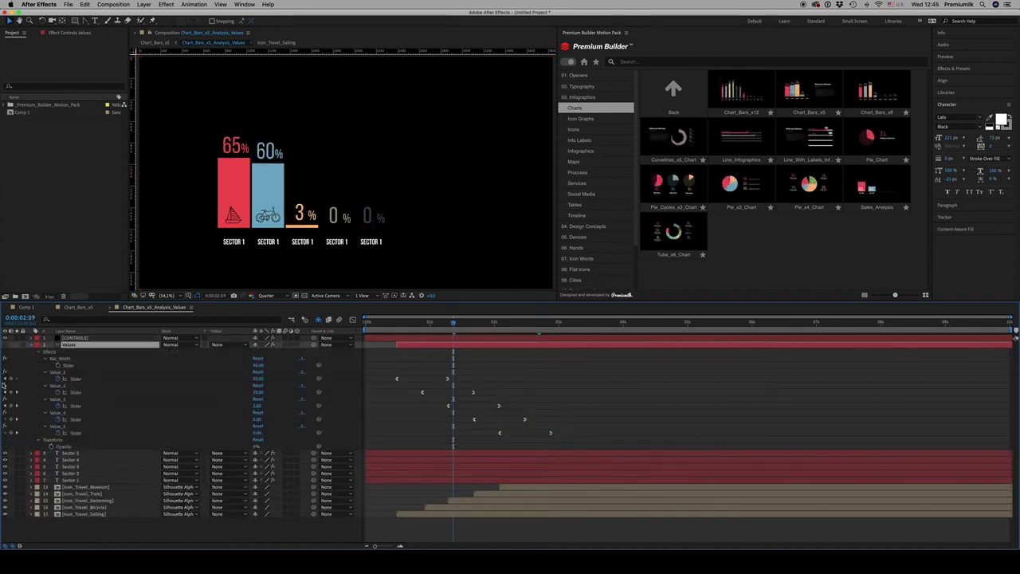
left_click_drag(257, 380, 262, 375)
left_click(128, 372)
left_click(31, 347)
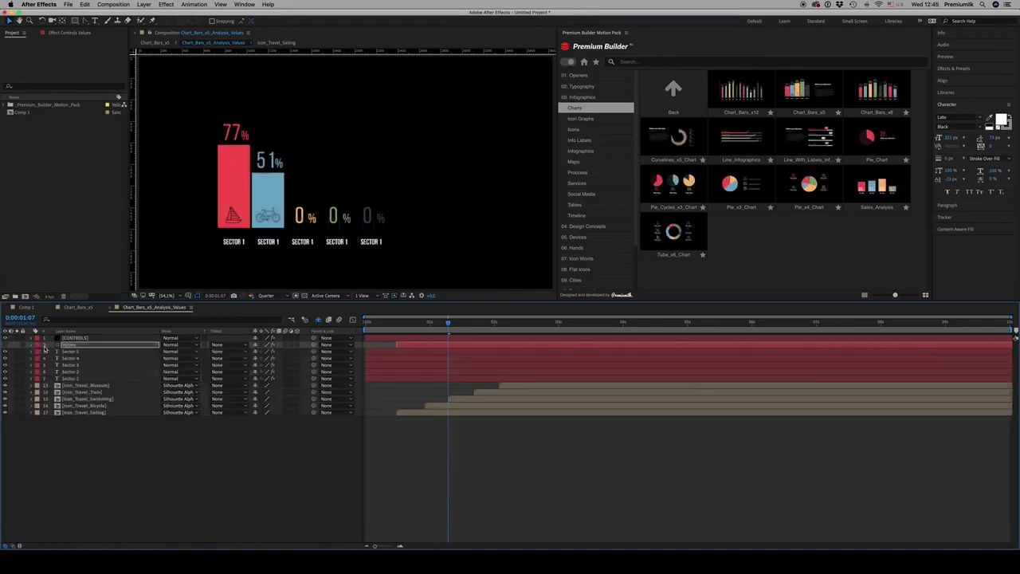
left_click(148, 449)
Step: Select the Museum, Train and Swimming icon layers and show Premium Builder's Icons packs
left_click(92, 386)
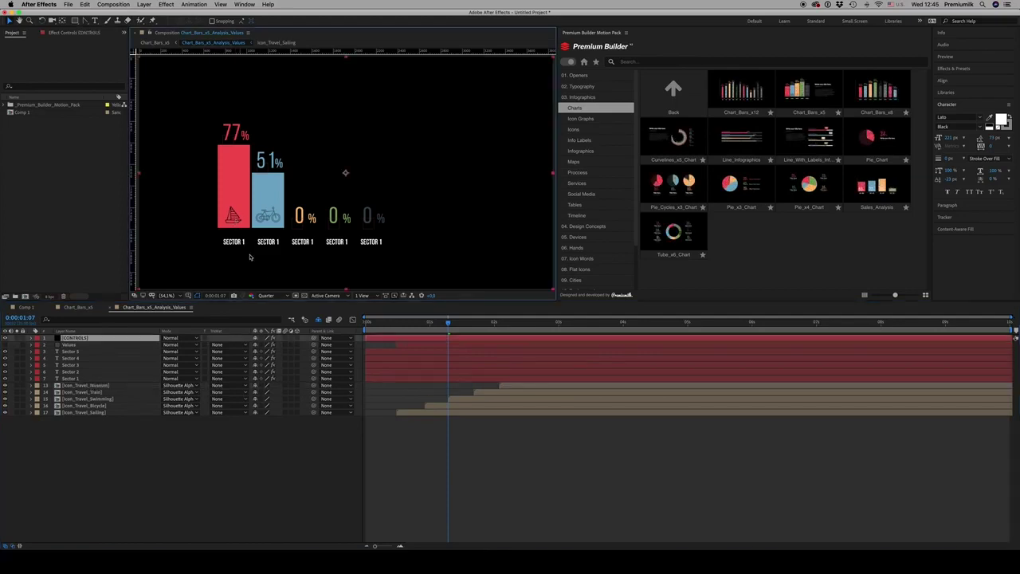
left_click(86, 392)
left_click(92, 399)
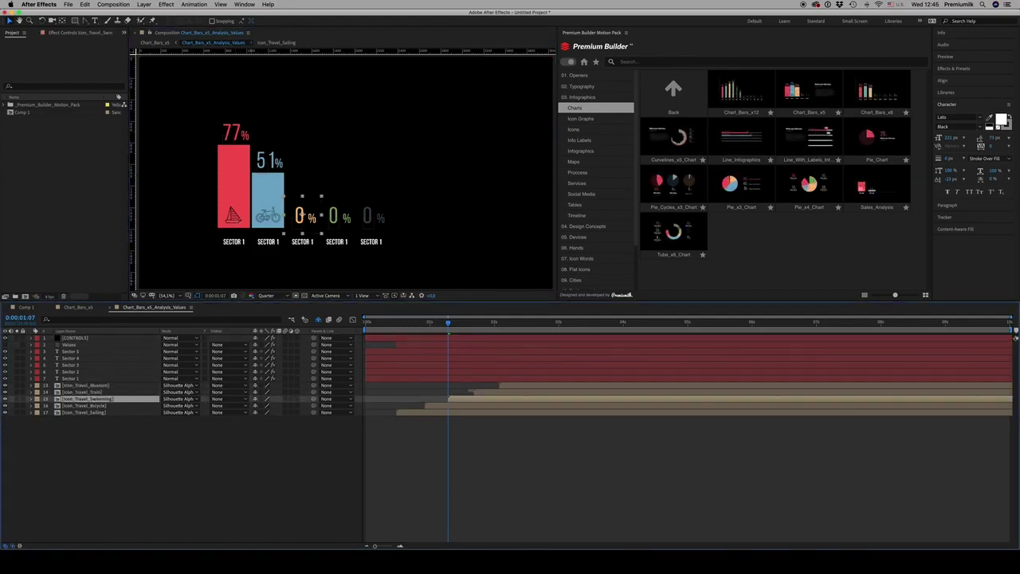
left_click(575, 130)
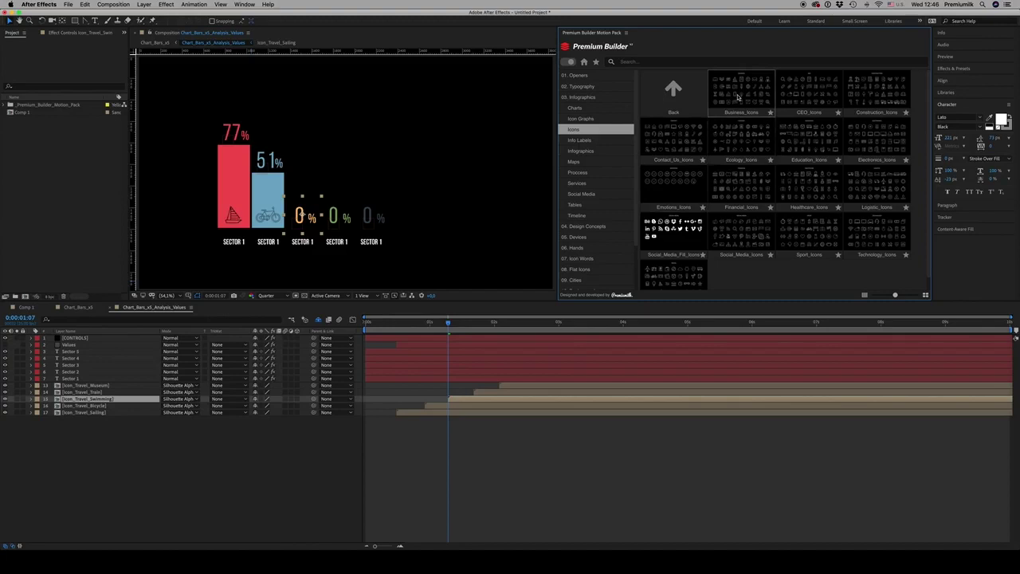
Step: Import the Business_Icons pack and reveal its pencil icon's source in the Project panel
left_click(738, 96)
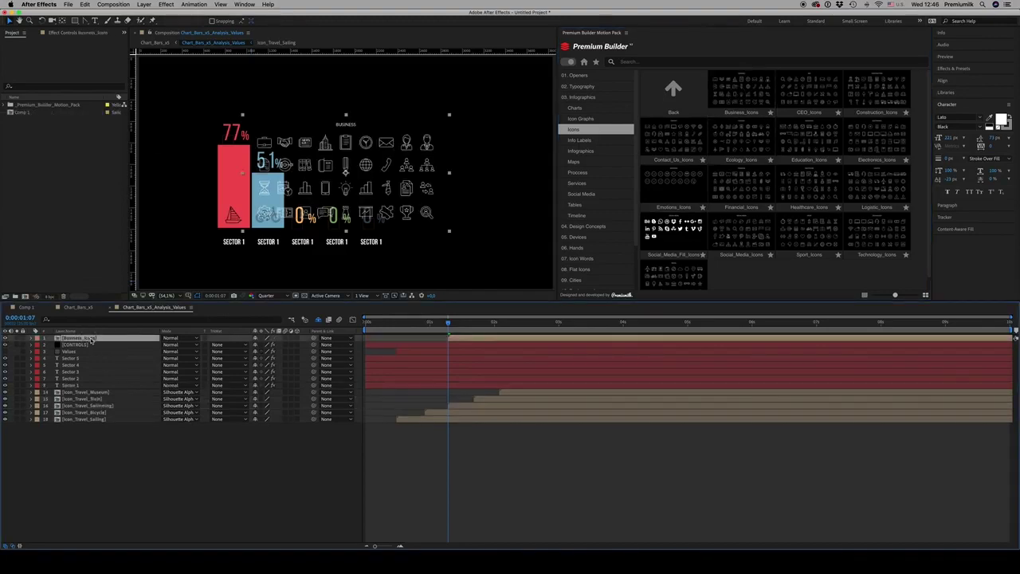
double_click(505, 339)
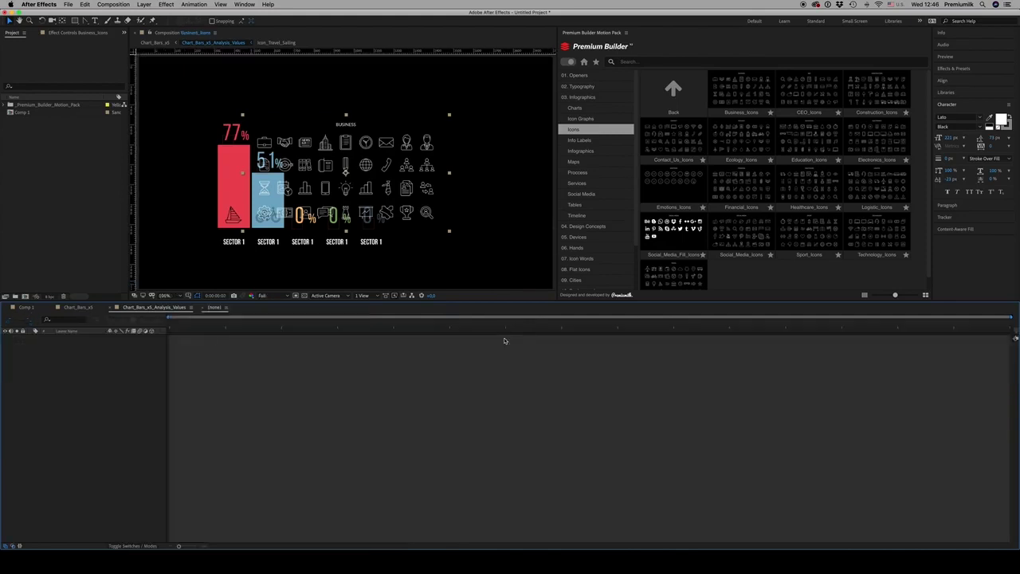
left_click(350, 160)
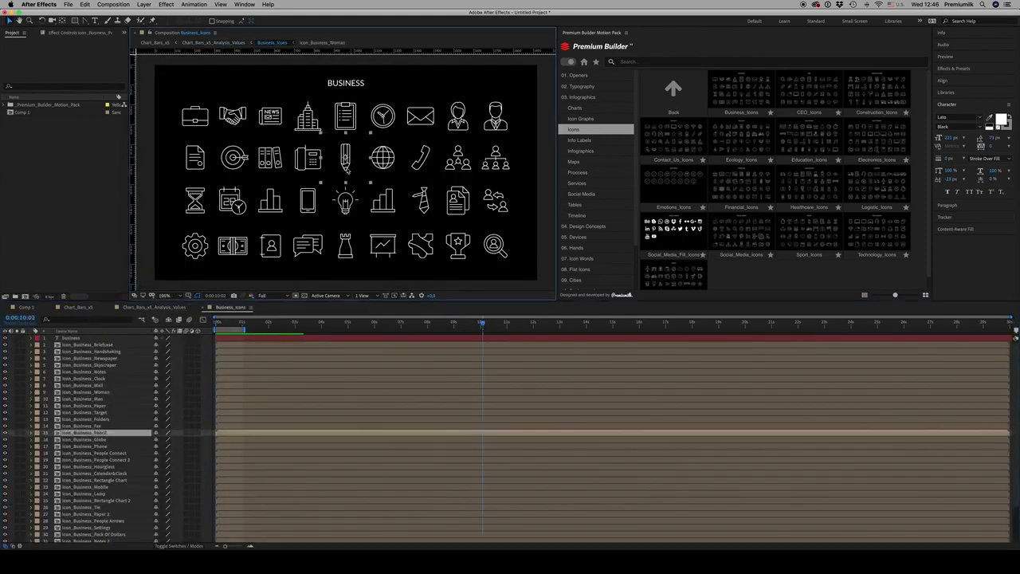
right_click(84, 432)
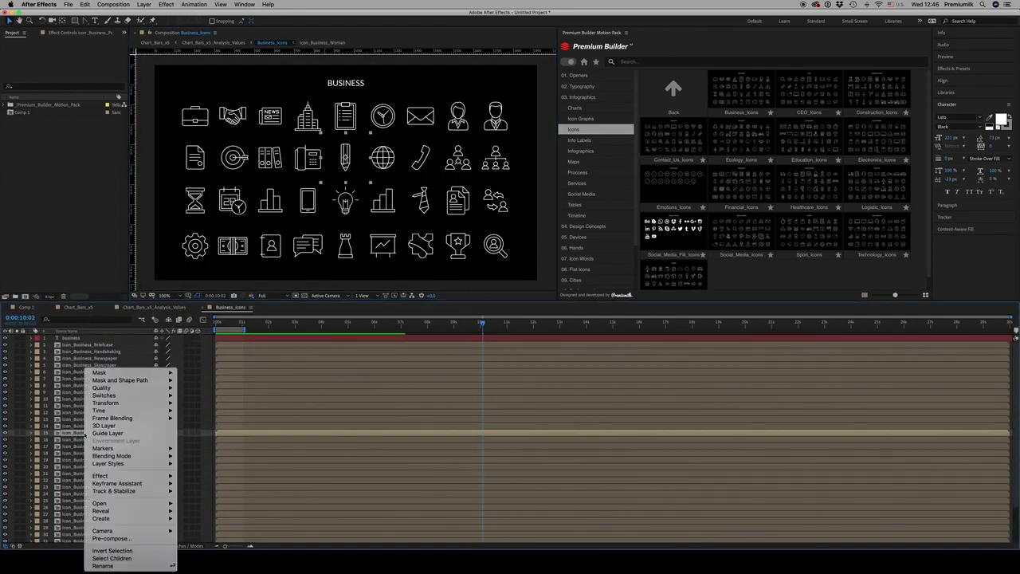
left_click(201, 519)
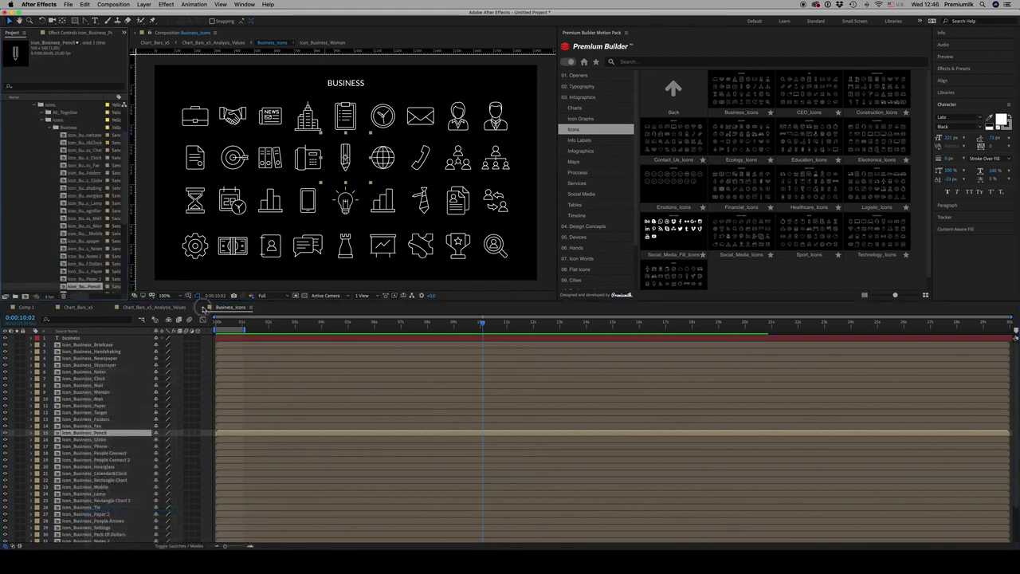
Step: Delete the Business_Icons layer and replace the Icon_Travel_Train layer with Icon_Business_Pencil
left_click(156, 308)
left_click(533, 322)
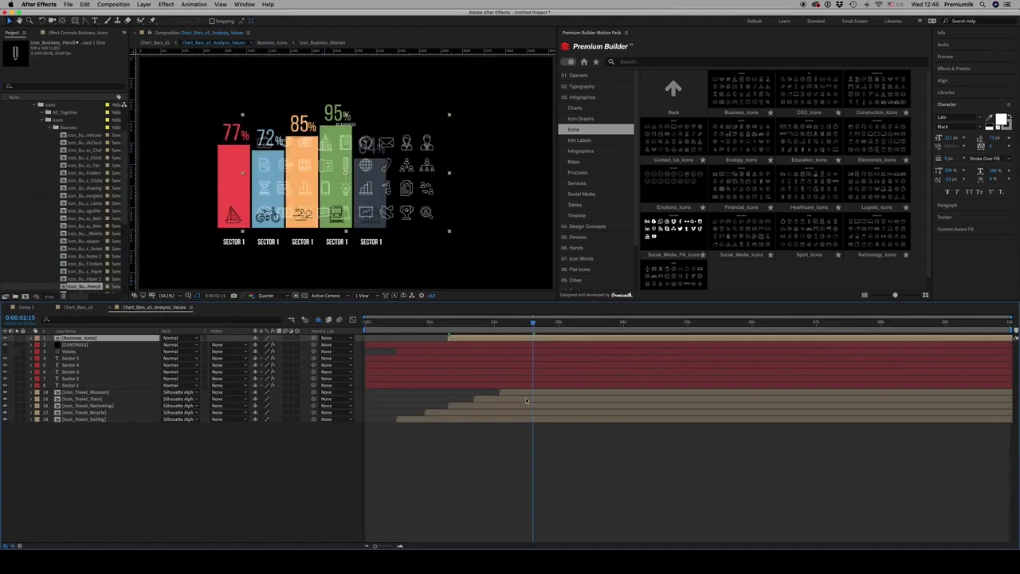
key("Delete")
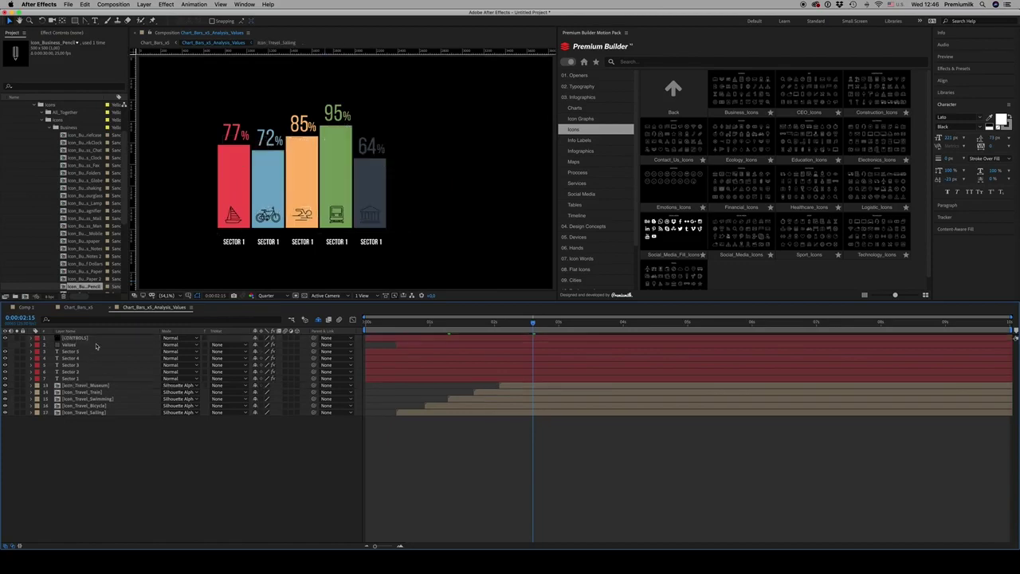
left_click(530, 388)
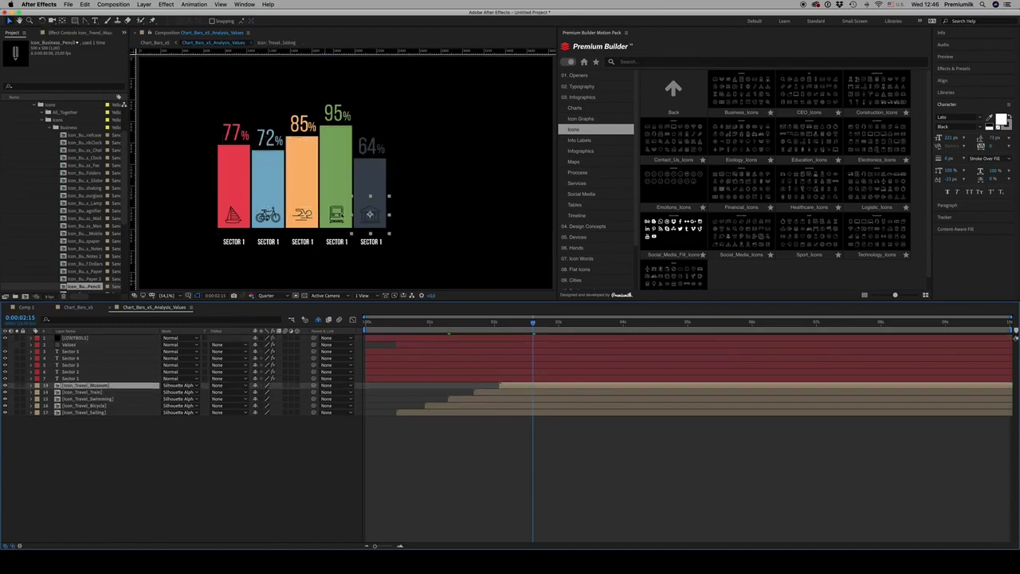
left_click(339, 218)
left_click(85, 393)
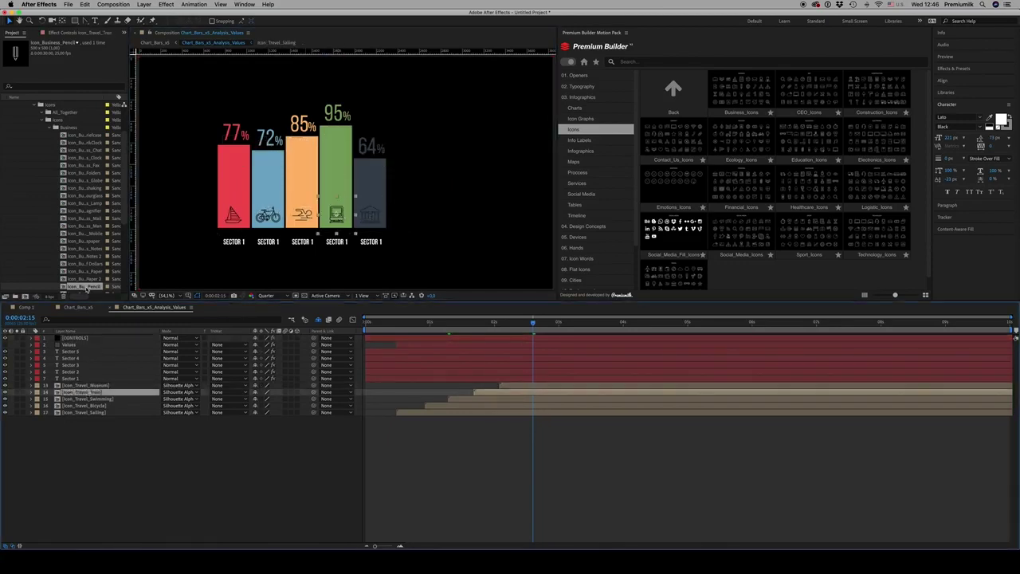
mouse_move(86, 288)
left_mouse_down()
mouse_move(119, 409)
mouse_move(114, 390)
left_mouse_up()
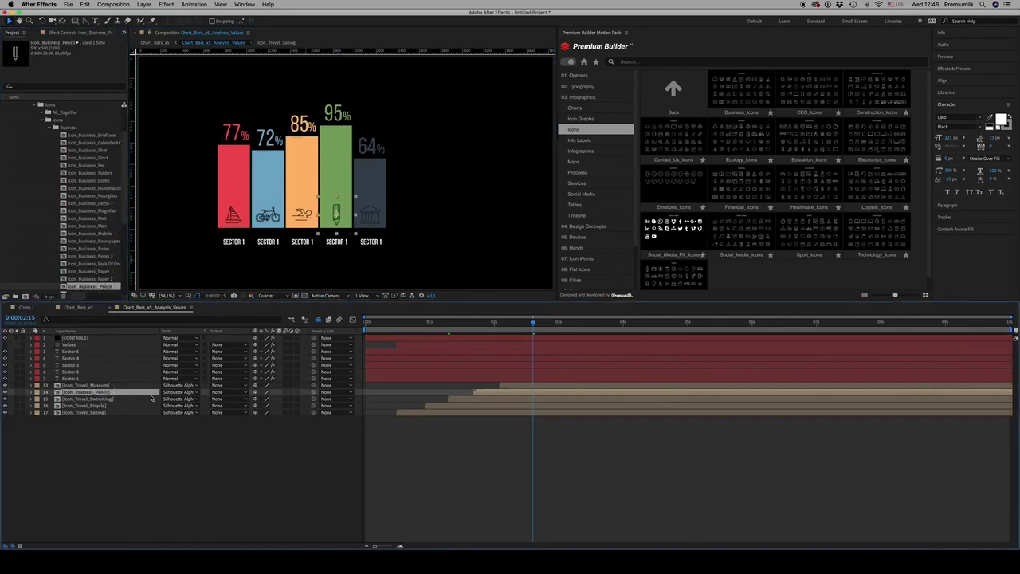
left_click_drag(541, 325, 543, 322)
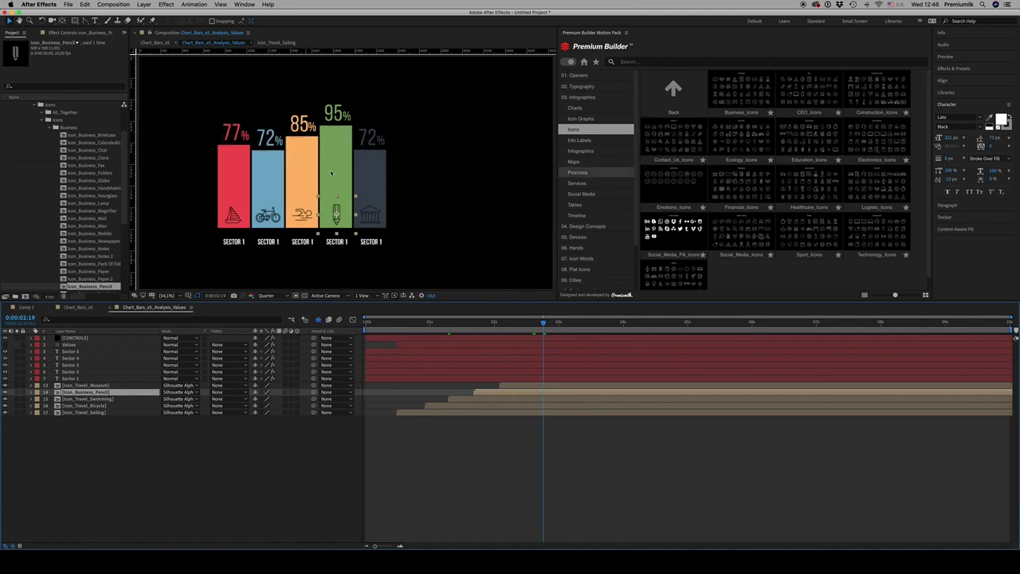
Step: Collapse the project folders and browse the Map, Process and Social Media infographic presets
left_click(51, 128)
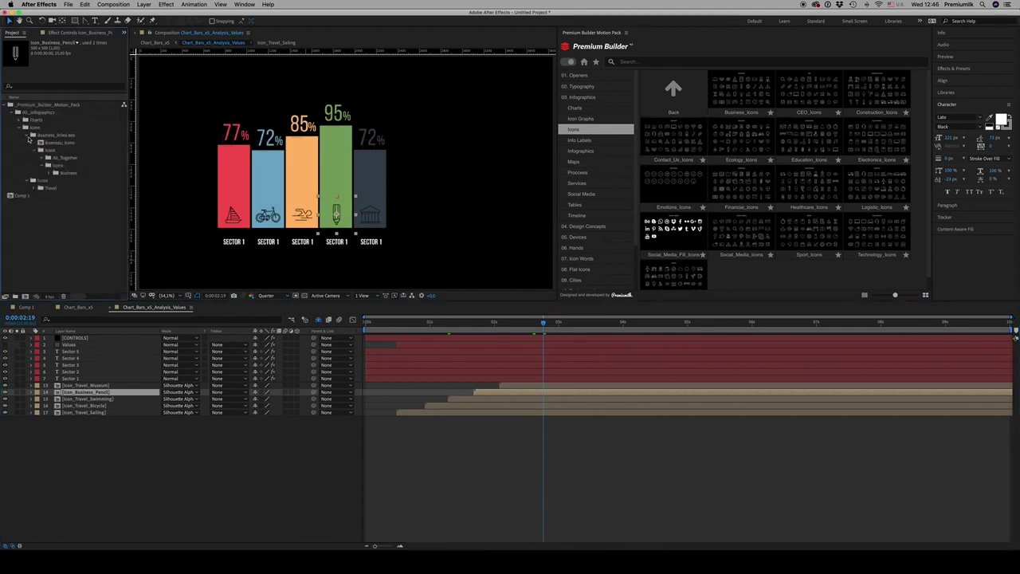
left_click(4, 105)
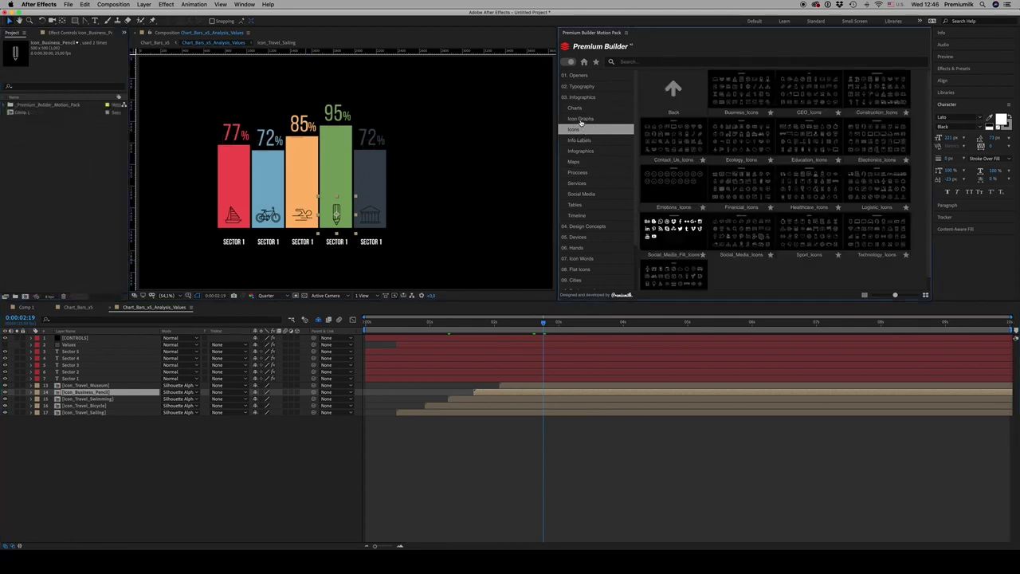
left_click(582, 162)
left_click(581, 172)
left_click(586, 184)
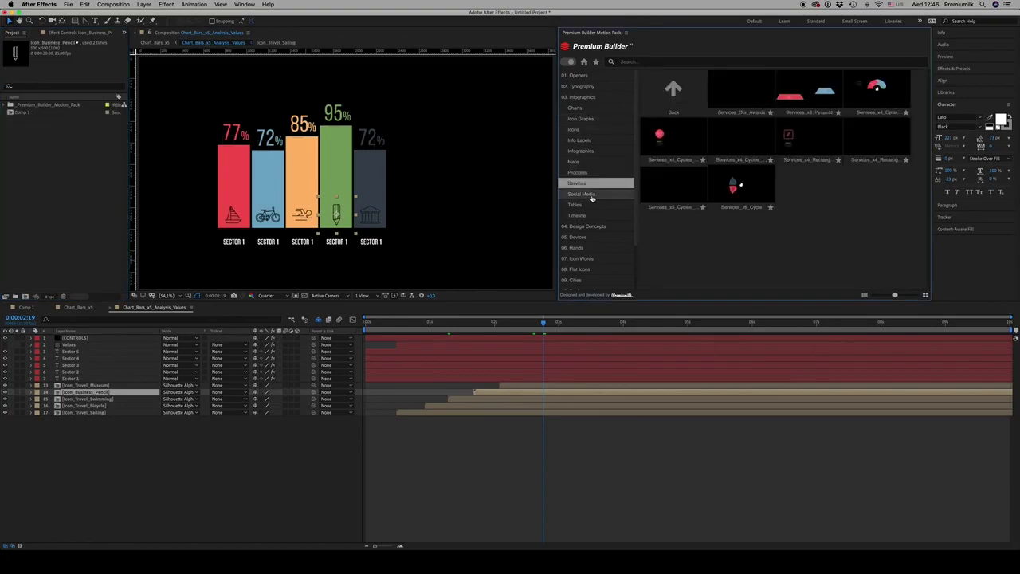
left_click(586, 193)
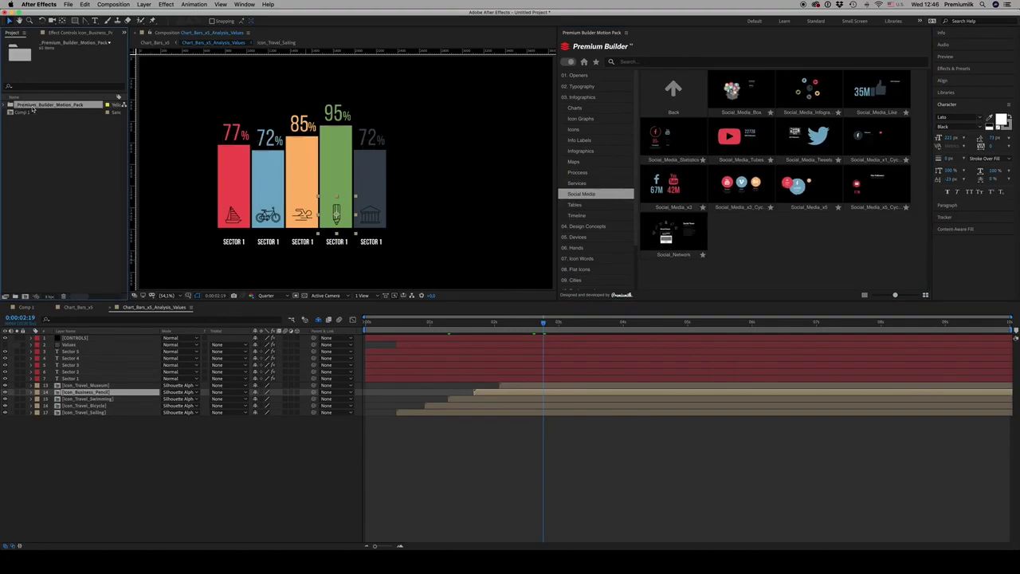
Step: Revert to an empty Comp 1, then preview the Digital_Marketing design-concept animation and close it
key("super+alt+n")
left_click(587, 291)
left_click(584, 216)
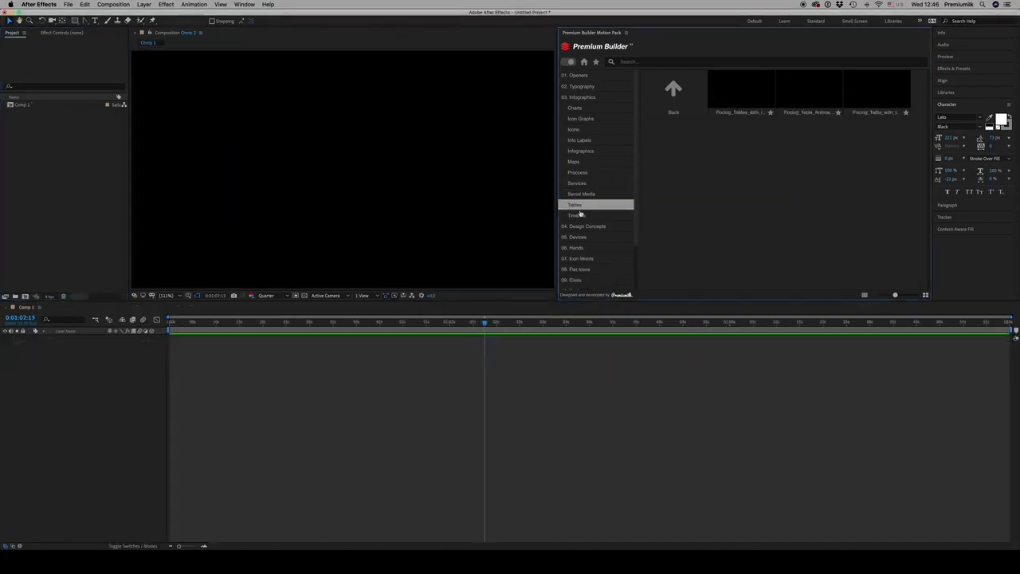
left_click(582, 97)
left_click(587, 108)
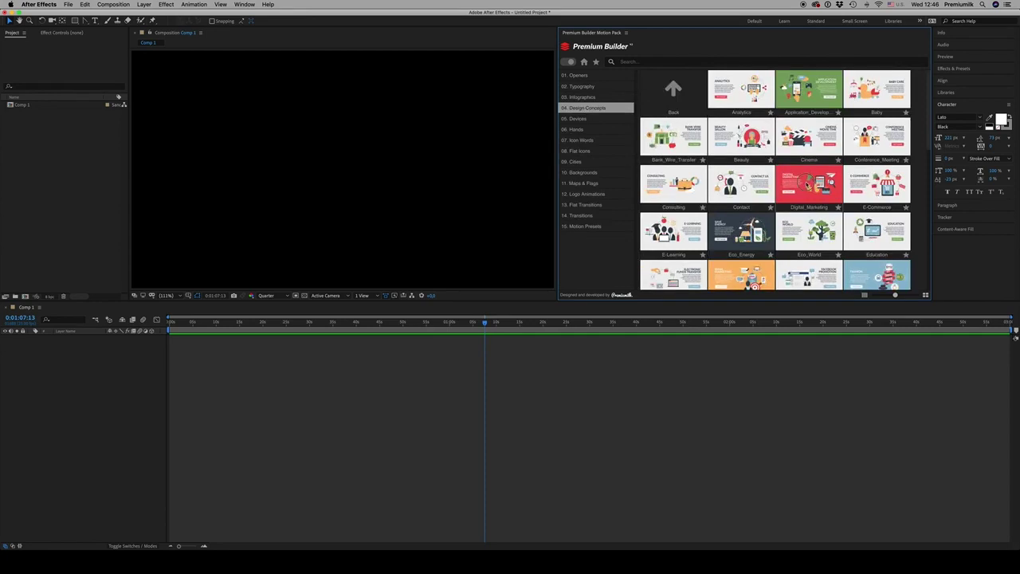
key("space")
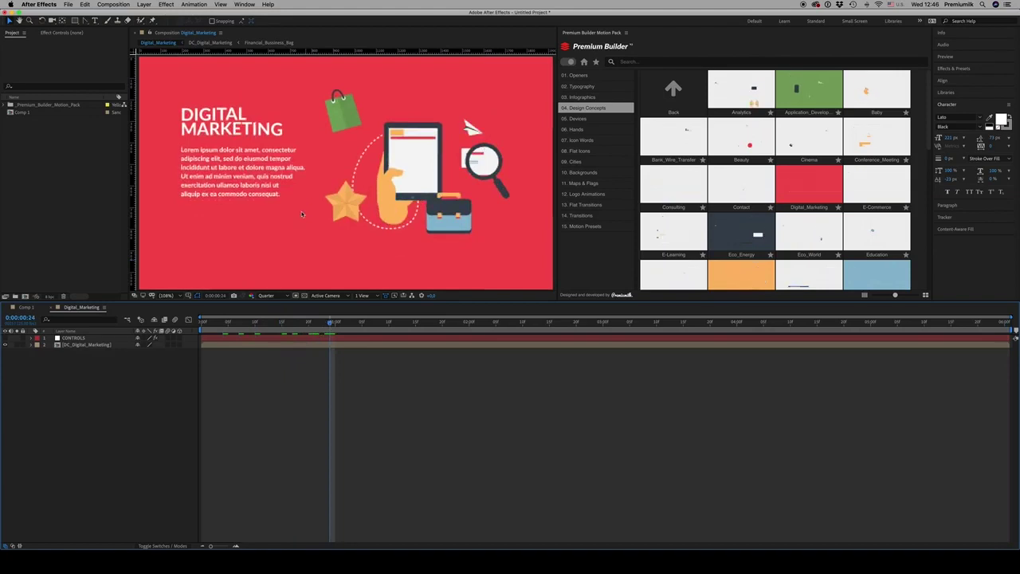
left_click(52, 308)
Step: Browse the Devices mock-ups through Desktop and Laptop to Mobile and import Mobile_Packshot_3
left_click(577, 119)
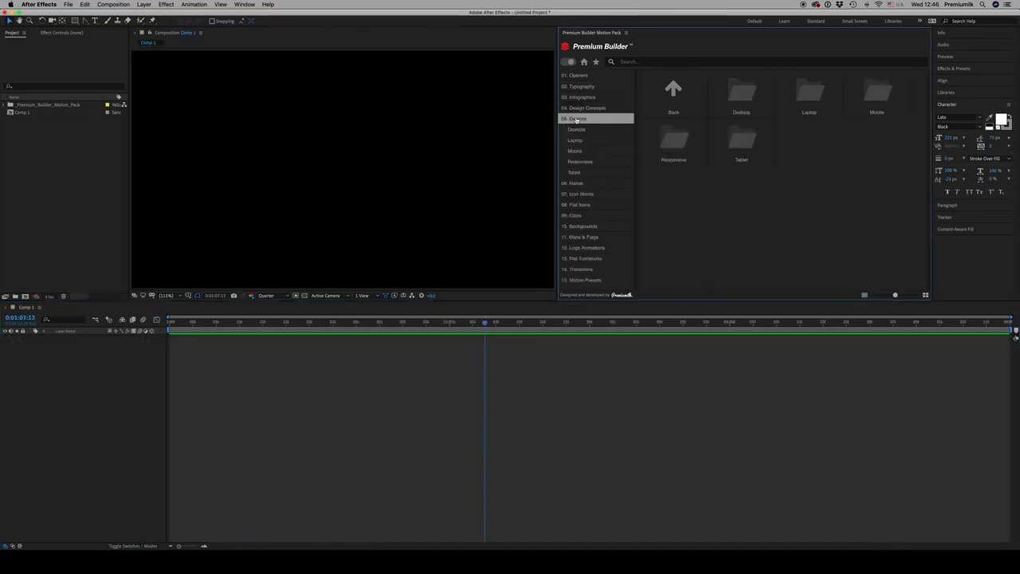
left_click(581, 129)
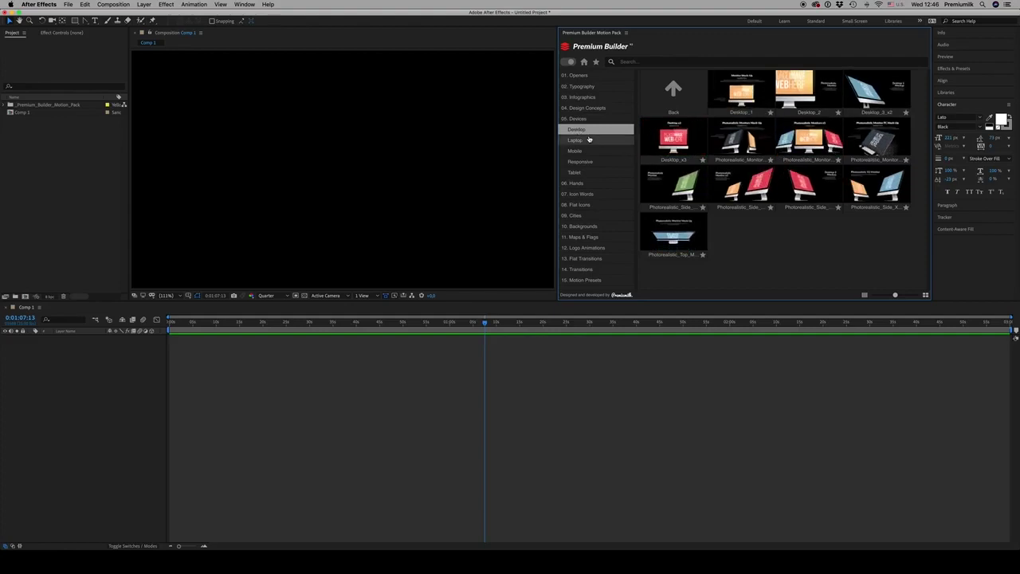
left_click(575, 140)
left_click(582, 151)
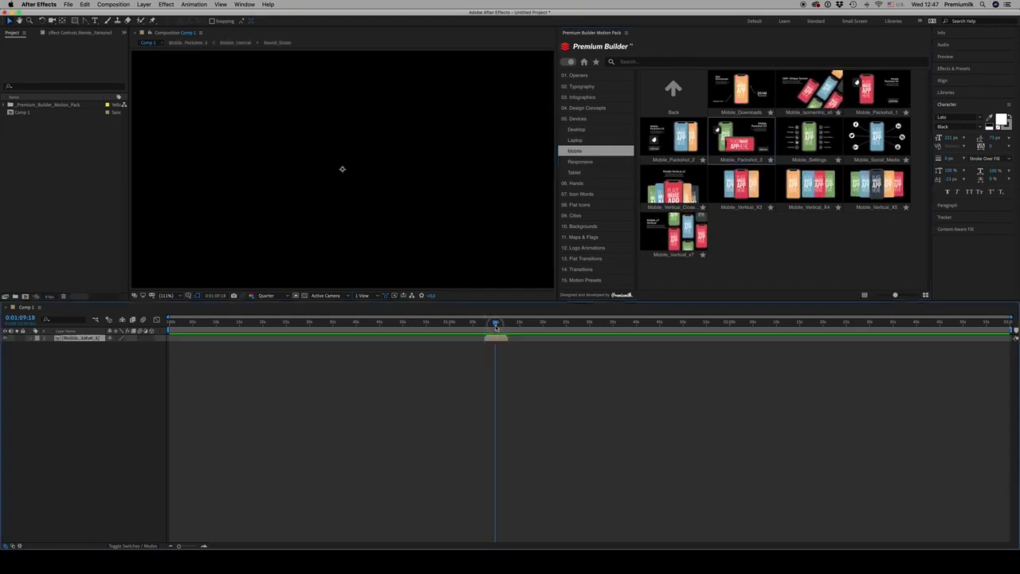
Step: Set the Mobile_Packshot_3 layer's Scale to 50%
key("s")
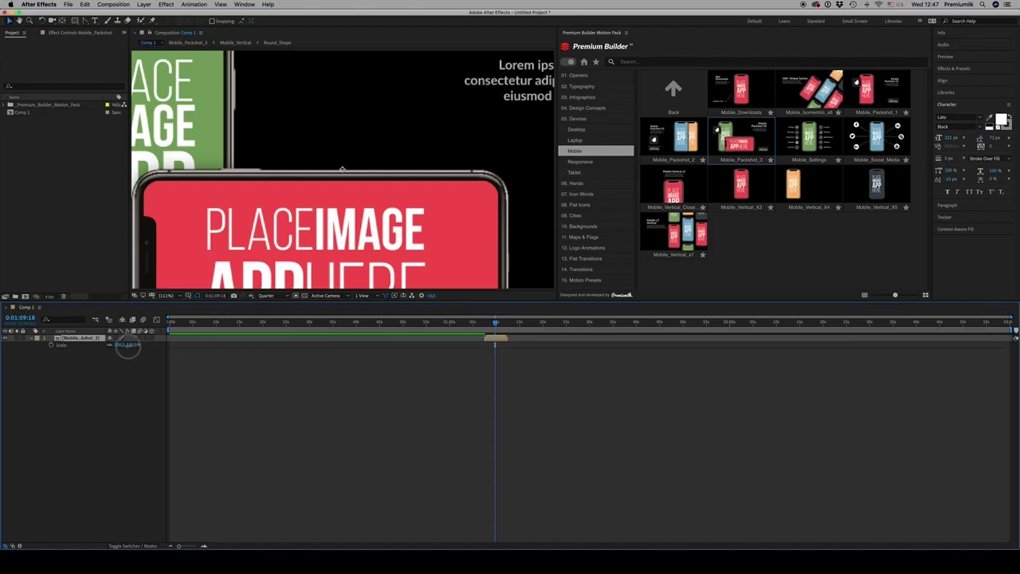
left_click(128, 345)
type("50")
key("Return")
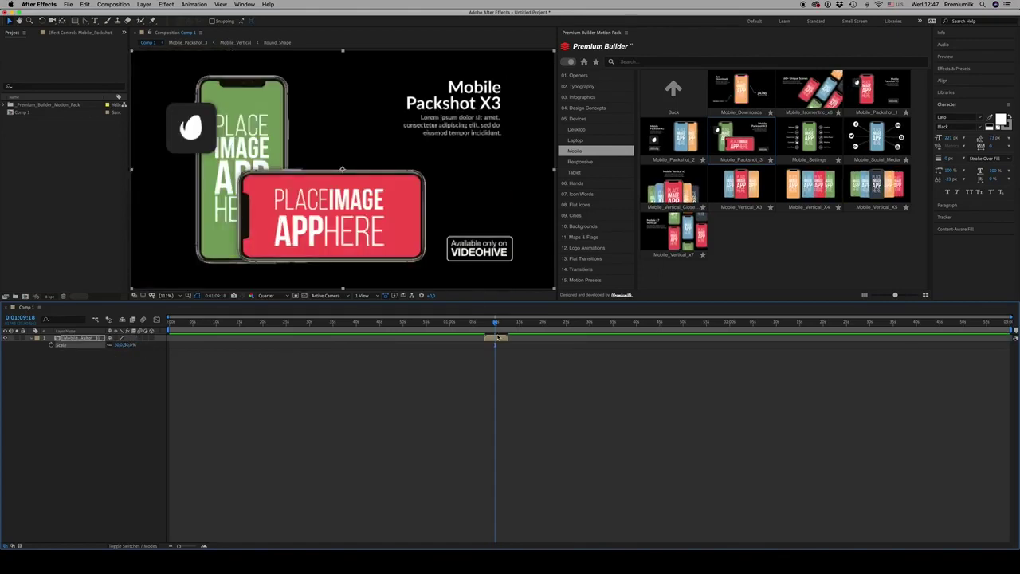
Step: Open the Mobile_Packshot_3 precomp and inspect its image placeholder layer
double_click(80, 338)
left_click(96, 432)
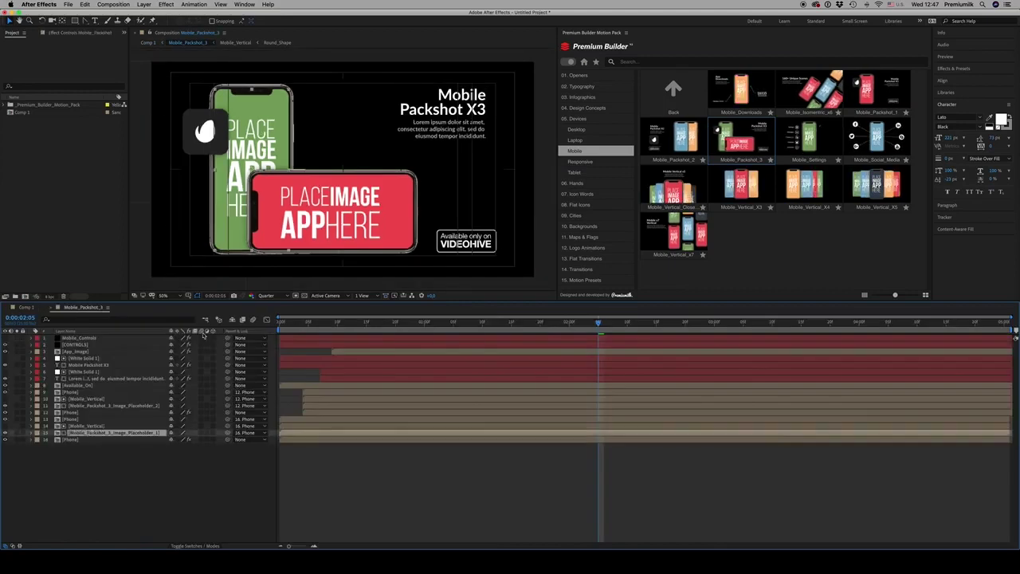
double_click(95, 432)
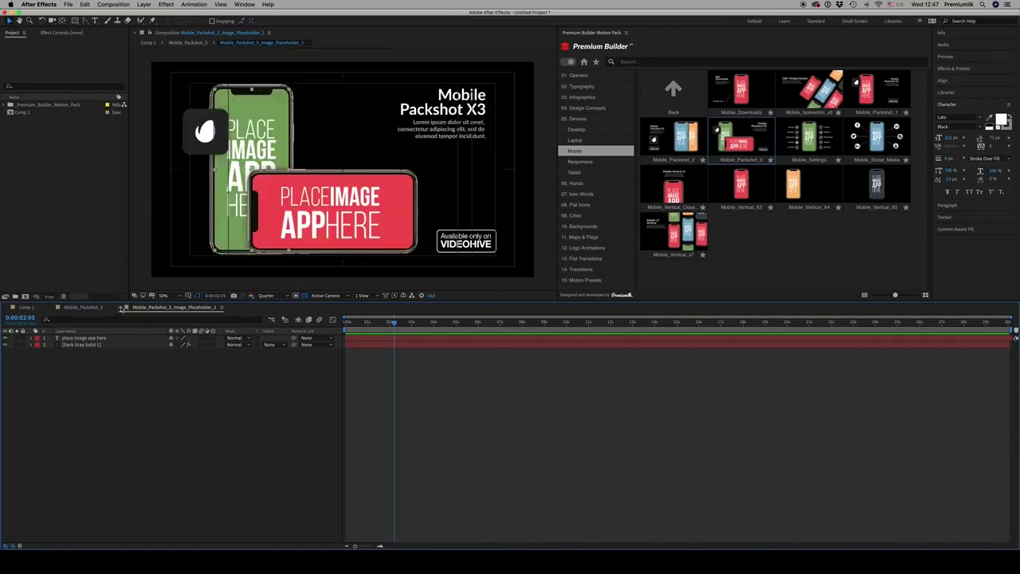
left_click(121, 307)
left_click(96, 462)
left_click(74, 339)
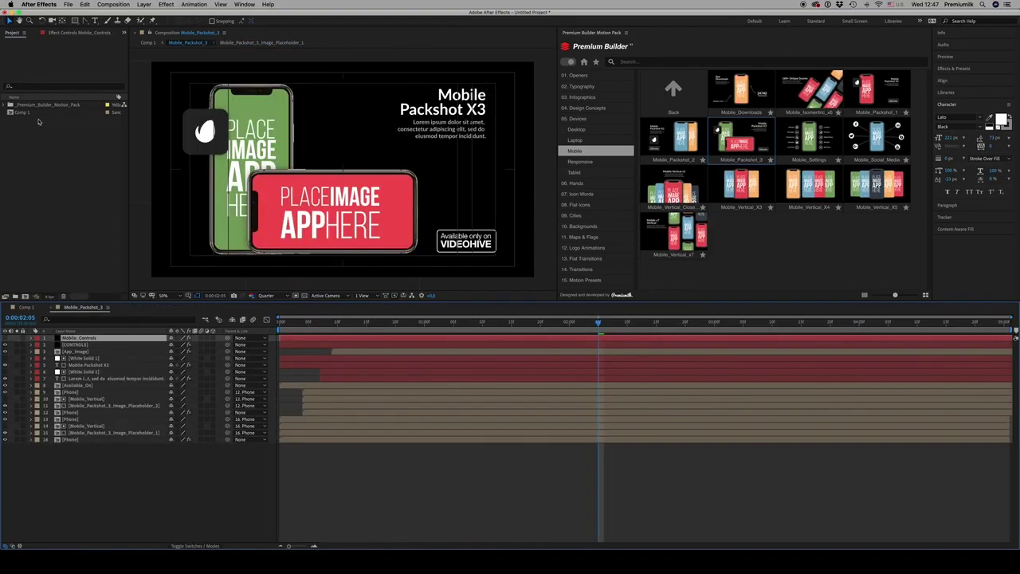
Step: Switch Mobile_Controls to the flat phone style with a white Flat_Phone_Color
left_click(96, 33)
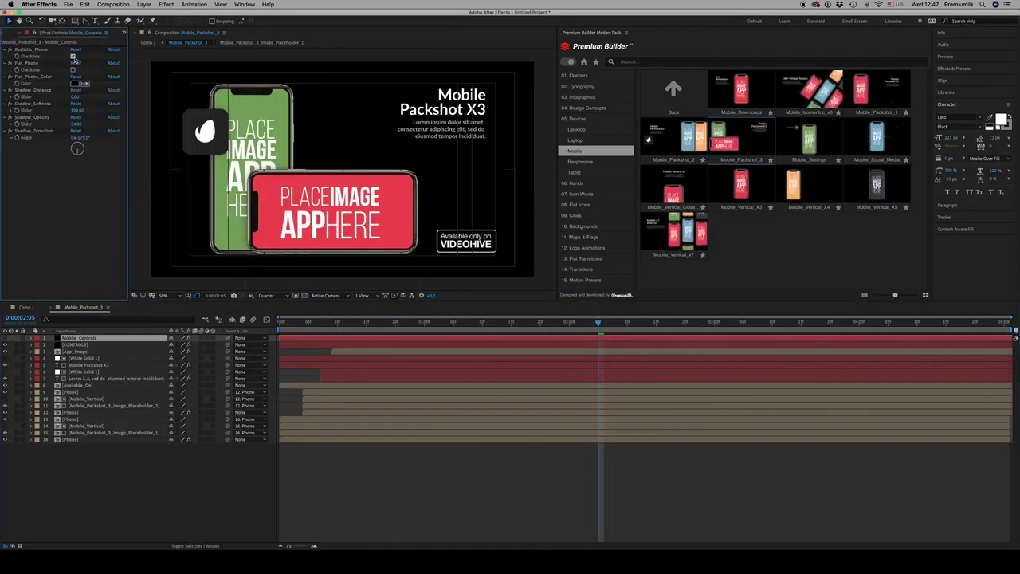
left_click(74, 56)
left_click(74, 69)
left_click(74, 83)
left_click(548, 328)
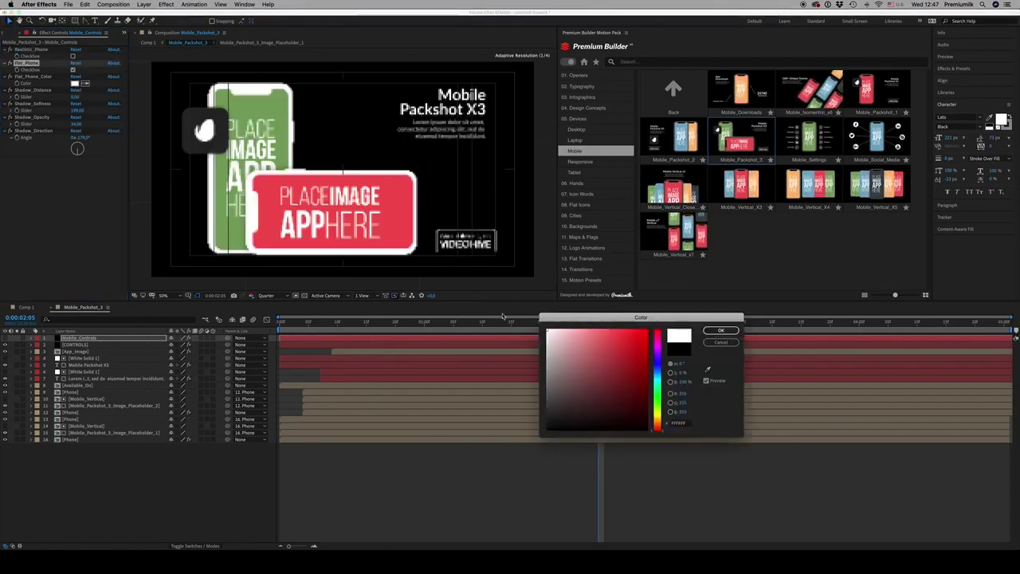
key("Return")
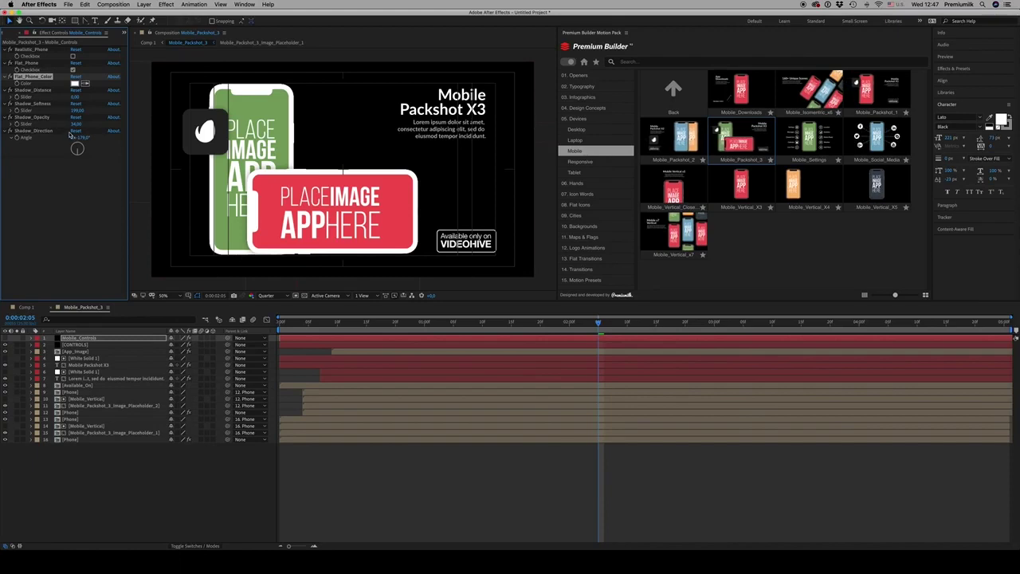
Step: Toggle the transparency grid, then delete the imported template folder from the project
left_click(299, 296)
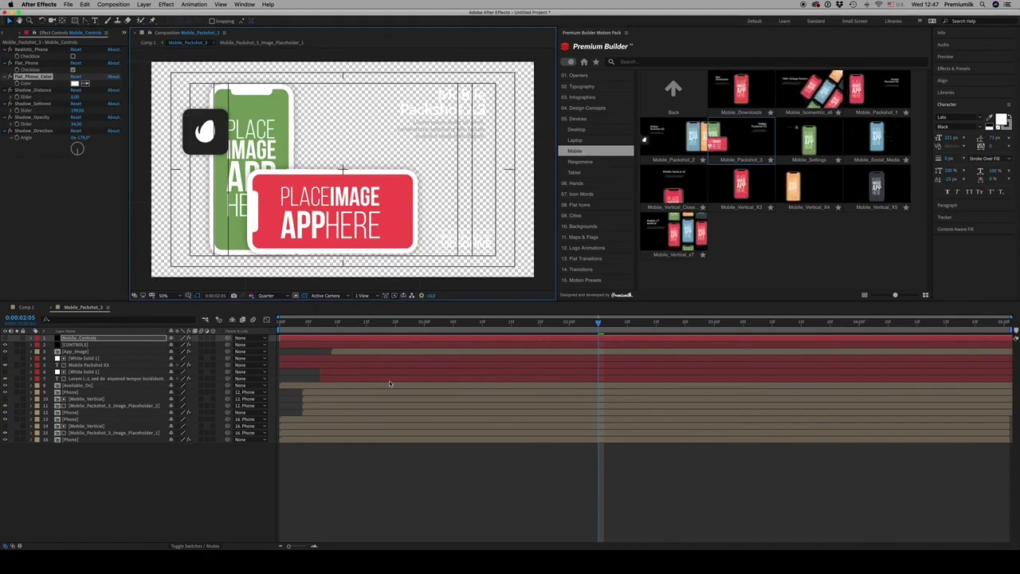
left_click(459, 322)
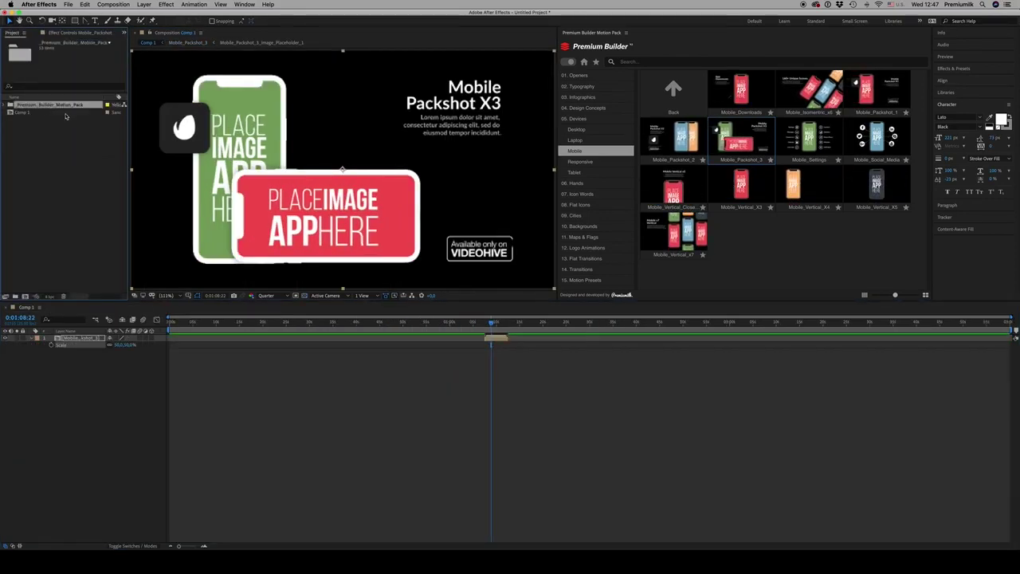
key("Delete")
key("Return")
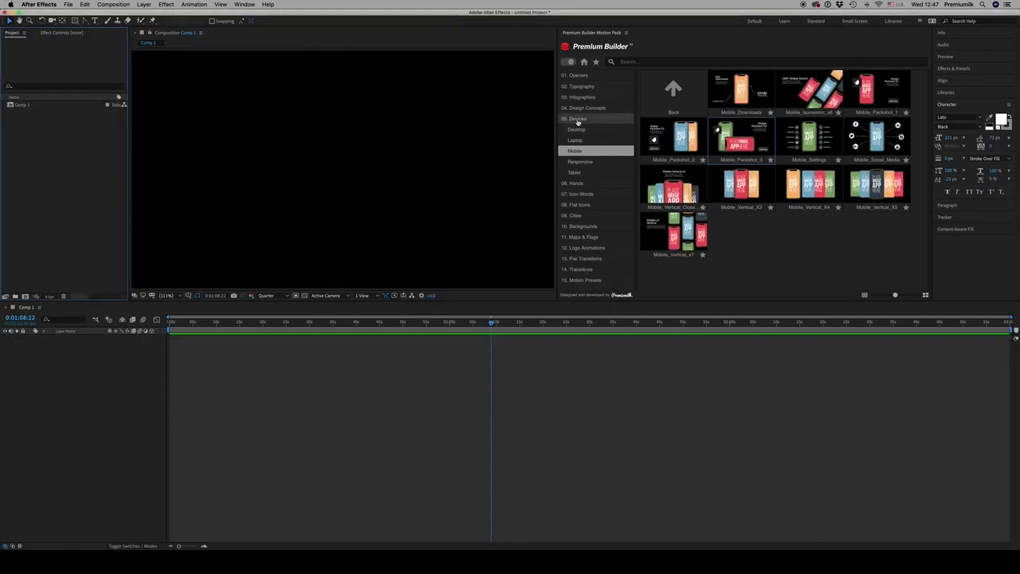
Step: Import Hand_Laptop_E-Shop from the Hands > Hands Devices templates
left_click(580, 120)
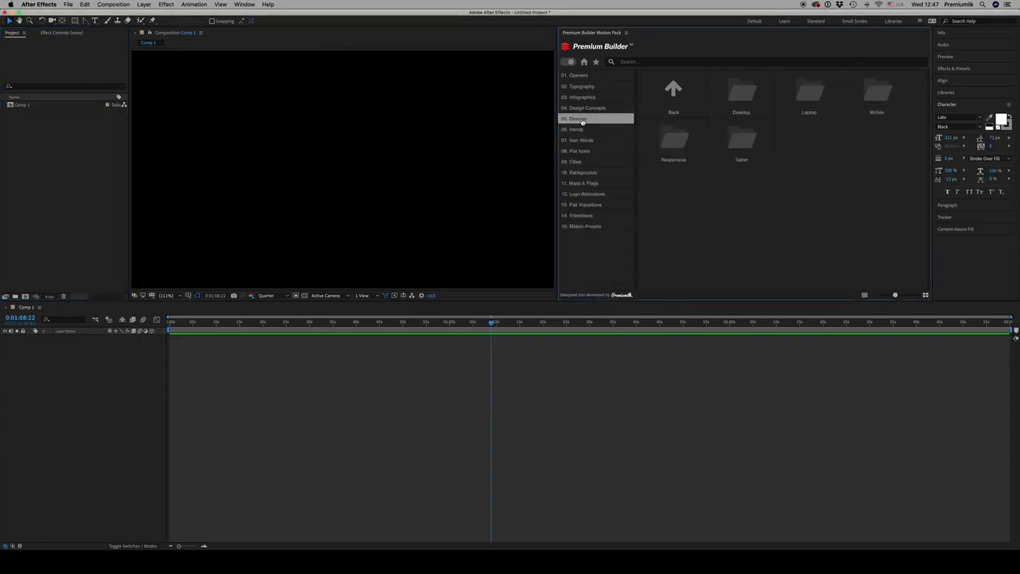
left_click(580, 131)
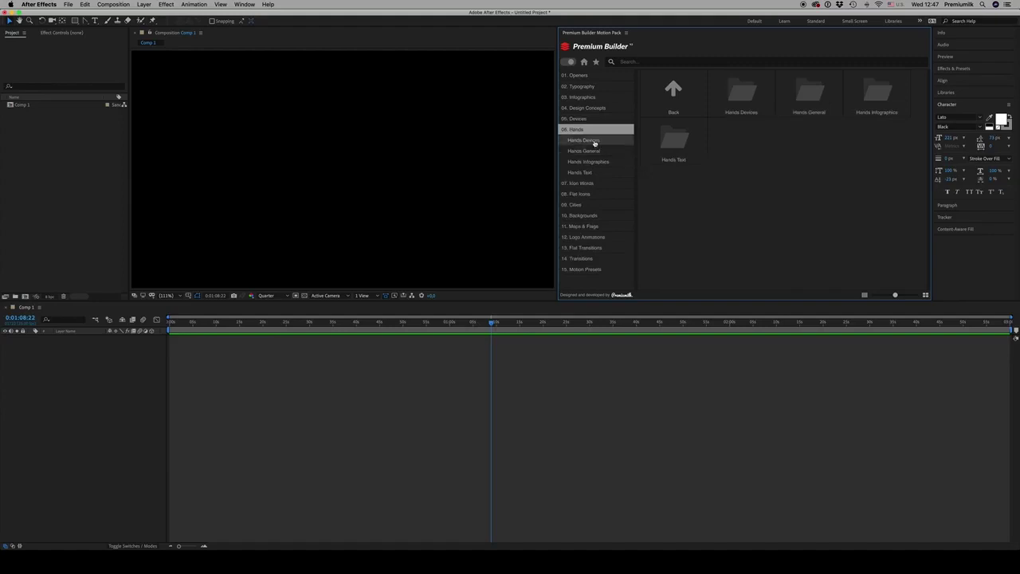
left_click(594, 141)
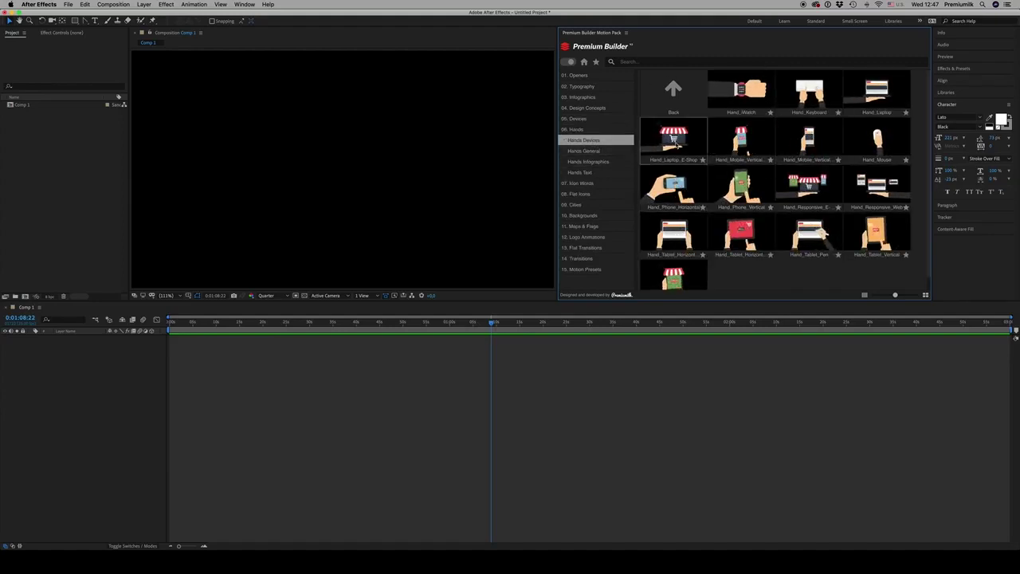
left_click(674, 140)
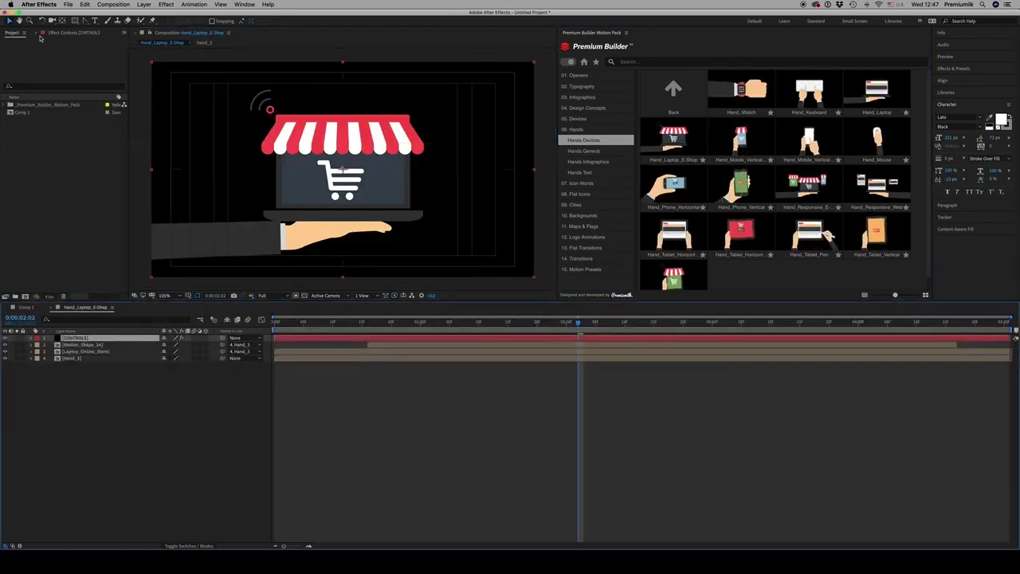
Step: Try a red sleeve and the light costume, then keep the dark sleeve
left_click(77, 34)
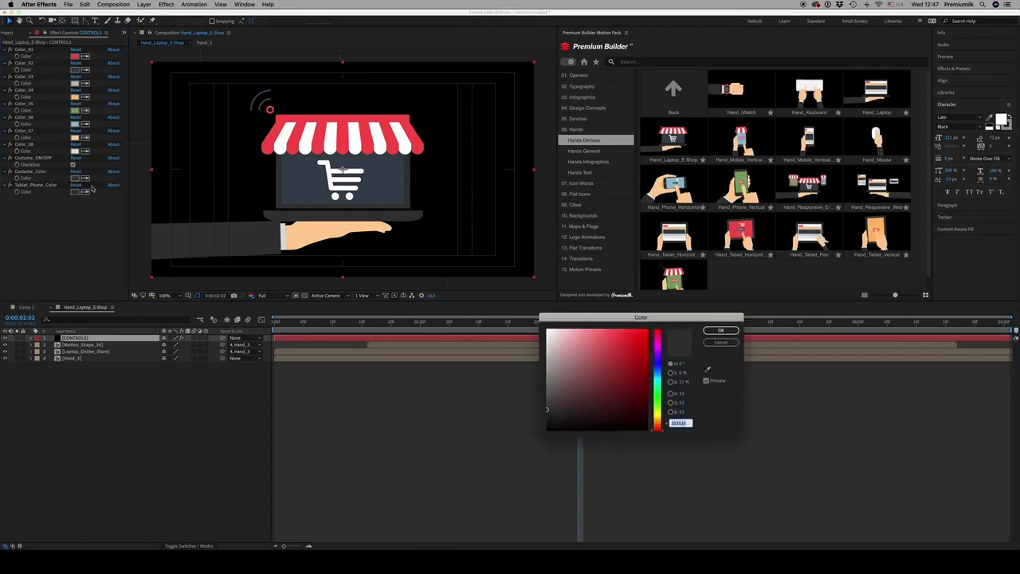
left_click(639, 331)
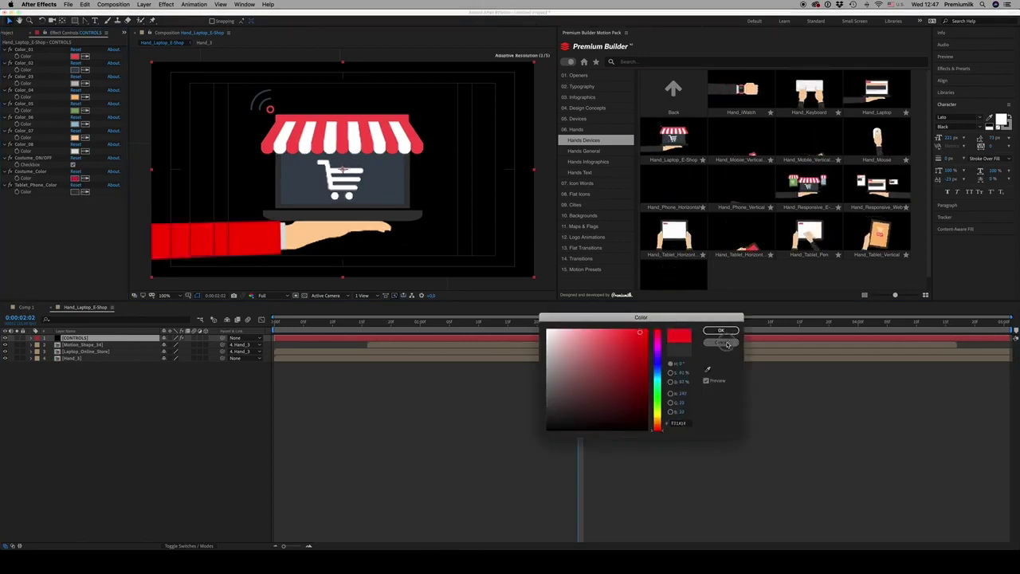
left_click(721, 343)
left_click(72, 164)
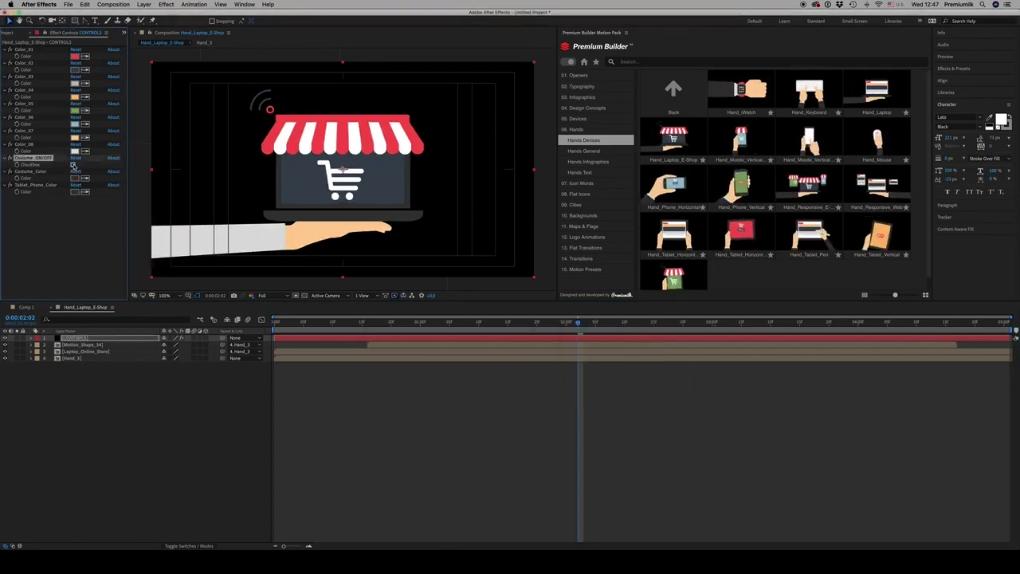
left_click(73, 164)
left_click(12, 33)
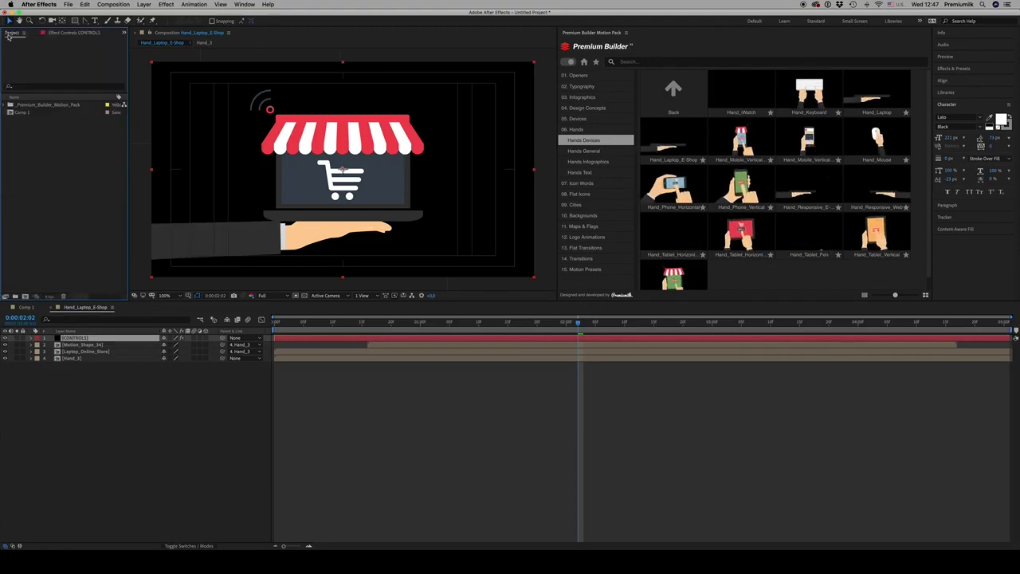
Step: Delete the imported Premium Builder template folder from the project
left_click(36, 104)
key("Delete")
key("Return")
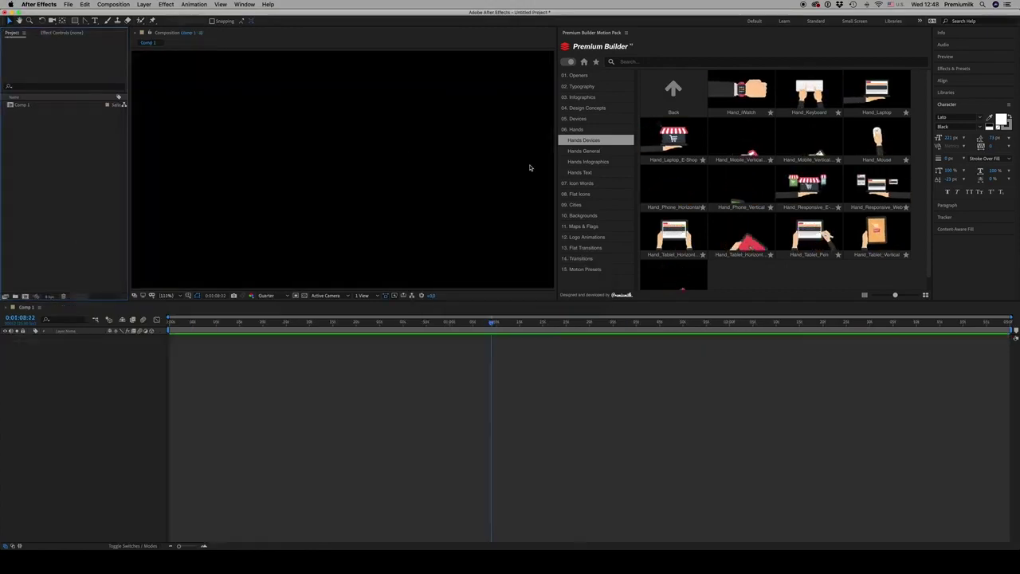
Step: Browse the Hands General, Infographics and Text templates, then collapse the Hands category
left_click(592, 151)
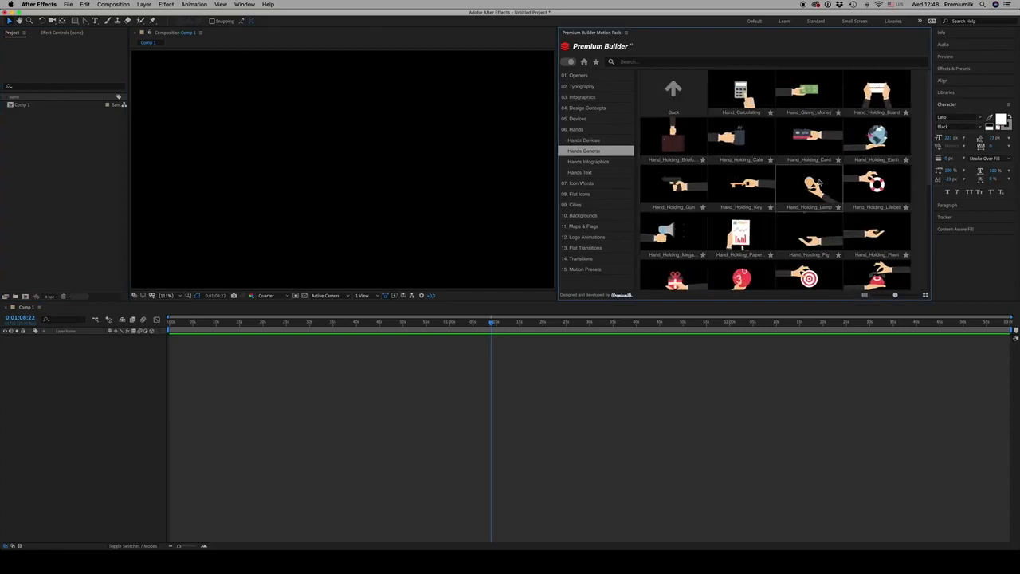
scroll(810, 189, "down", 5)
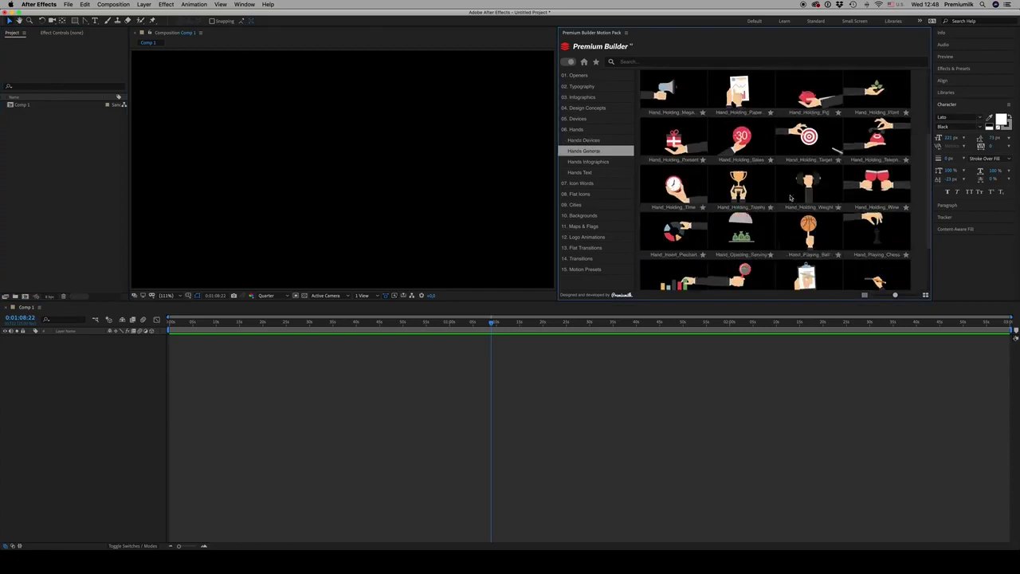
left_click(589, 161)
left_click(586, 172)
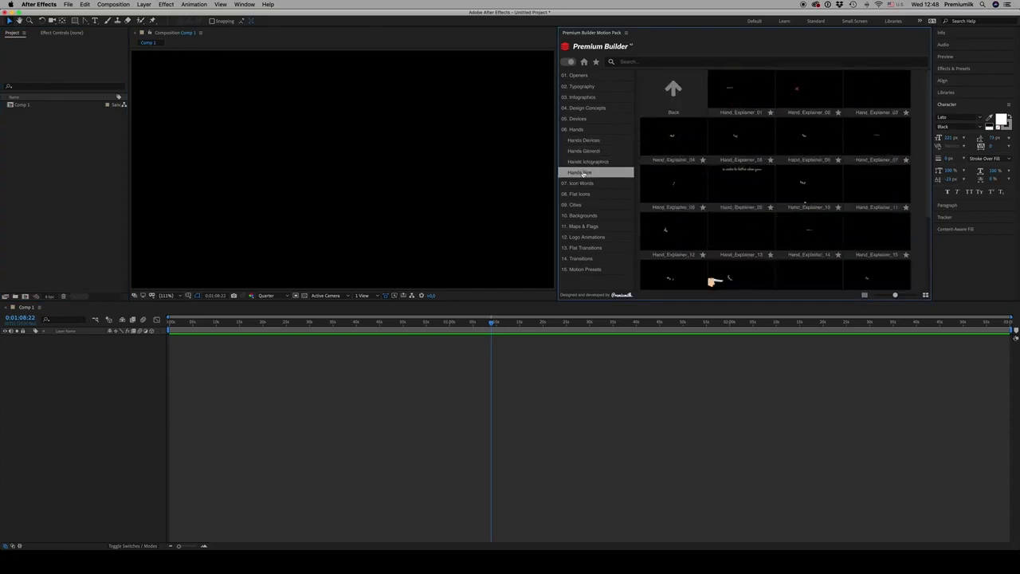
scroll(701, 216, "down", 5)
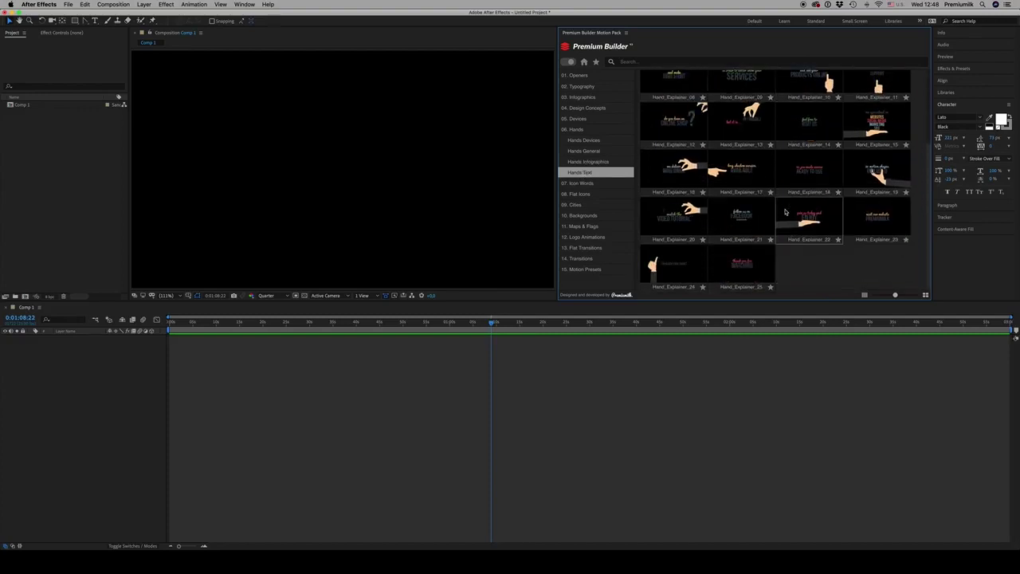
left_click(577, 129)
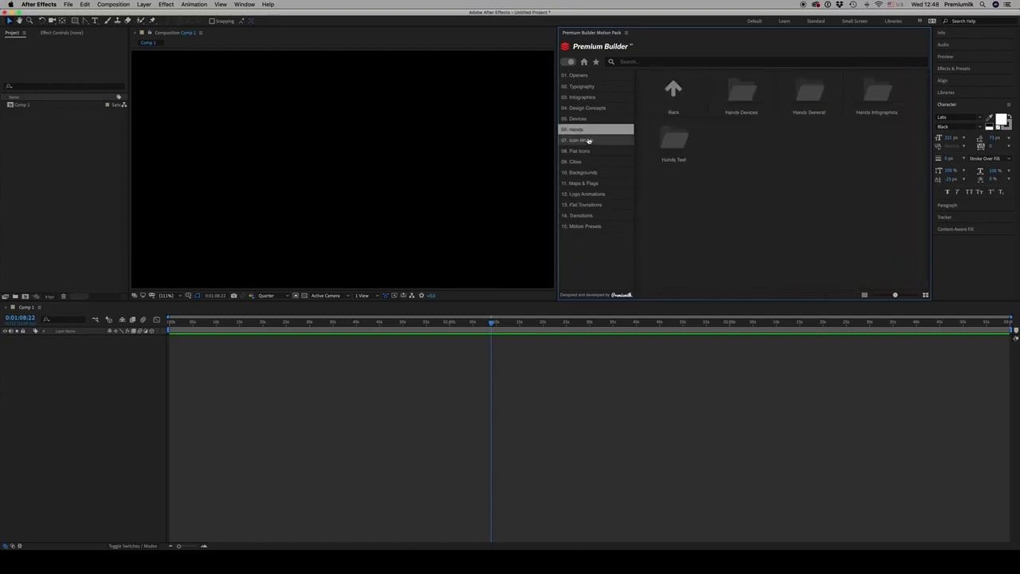
Step: Import Food_Text from 07. Icon Words and scrub until the FOOD title appears
left_click(585, 141)
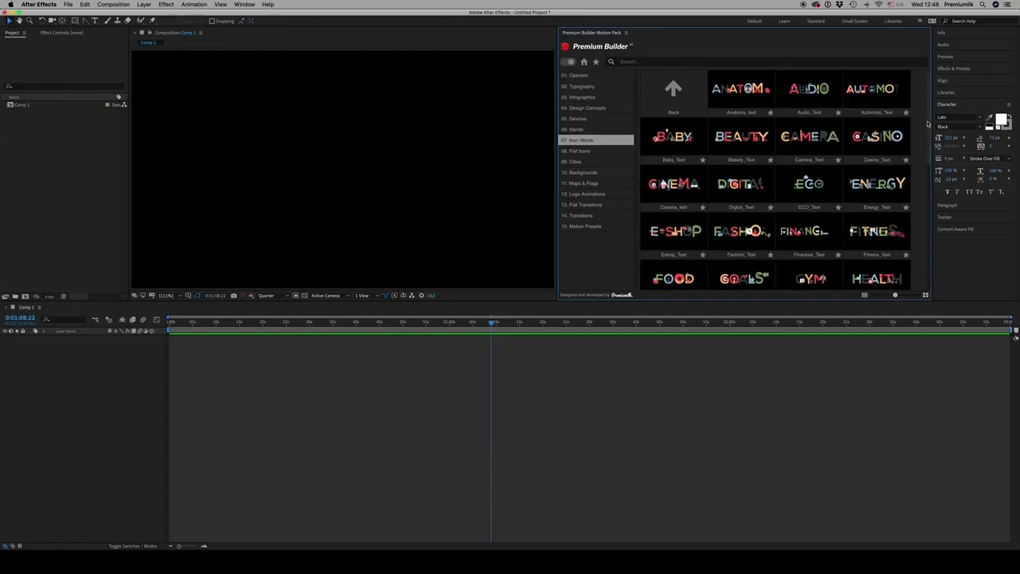
left_click_drag(929, 141, 932, 199)
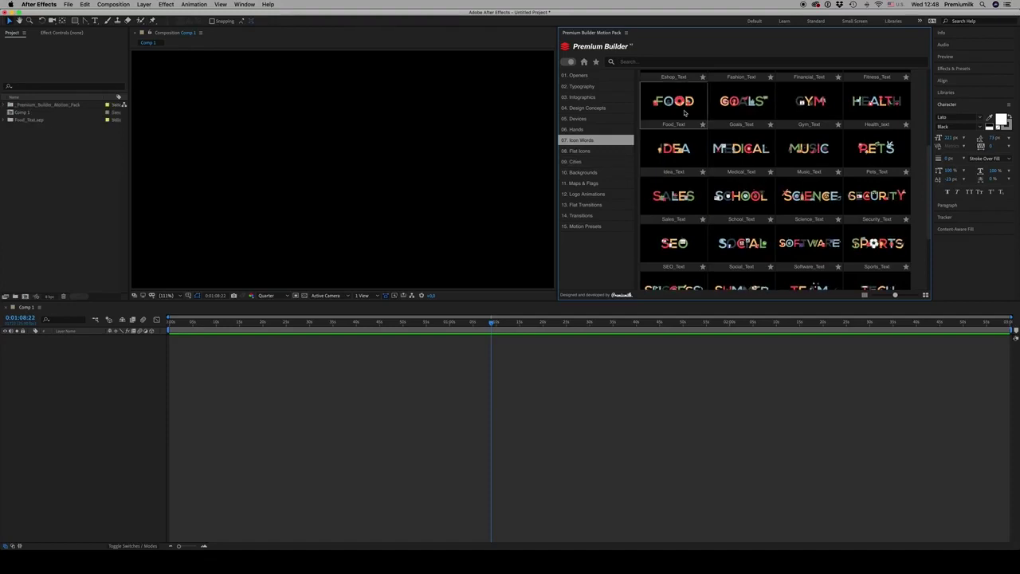
left_click_drag(400, 330, 471, 327)
Step: In the CONTROLS layer, change Color_03 from orange to magenta with the colour picker
left_click(73, 338)
left_click(79, 33)
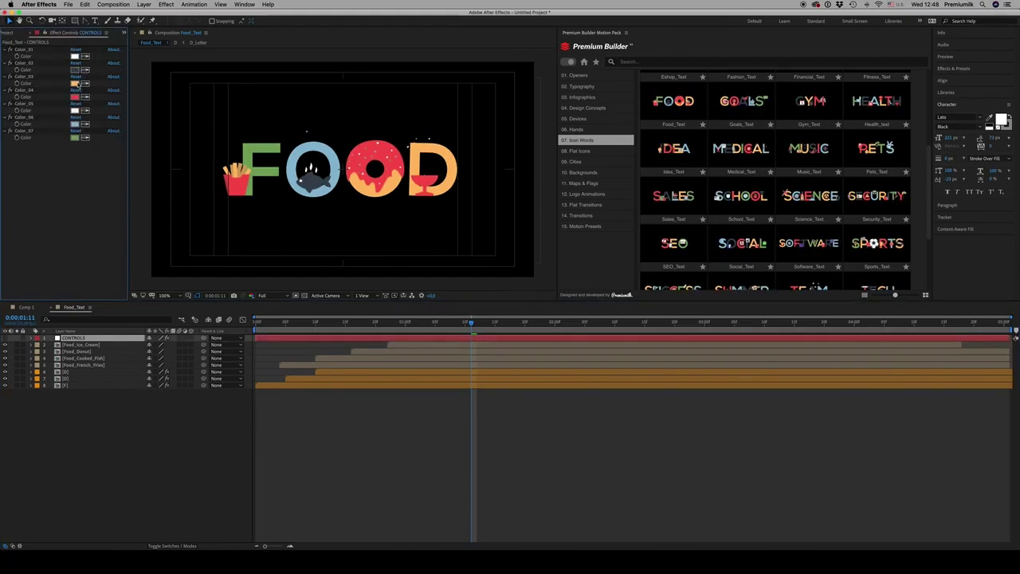
left_click(75, 83)
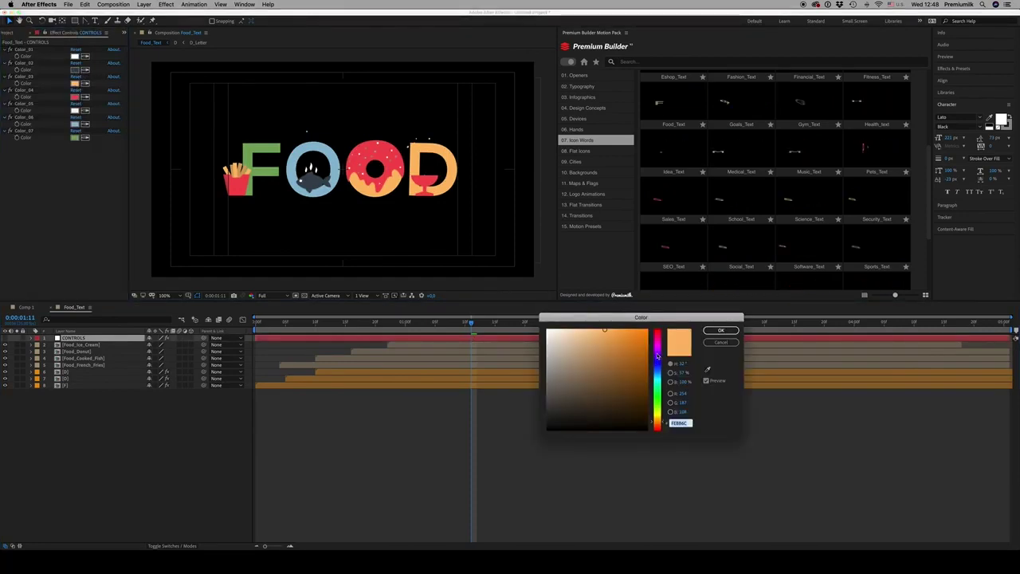
left_click_drag(654, 380, 654, 346)
left_click(720, 330)
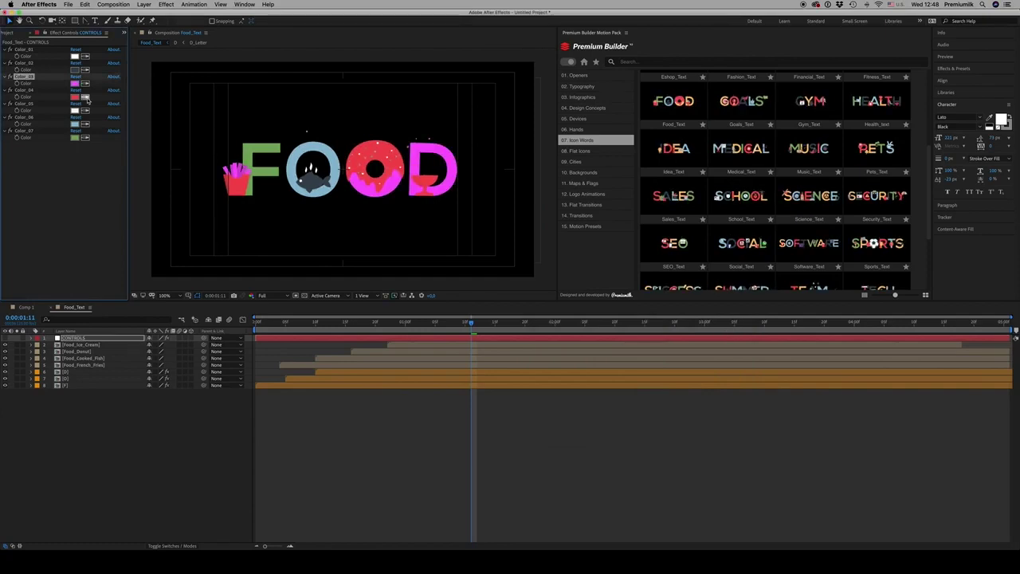
Step: Resample Color_04 and Color_07 so the fries and donut turn light blue, then add the SCHOOL template
left_click(75, 84)
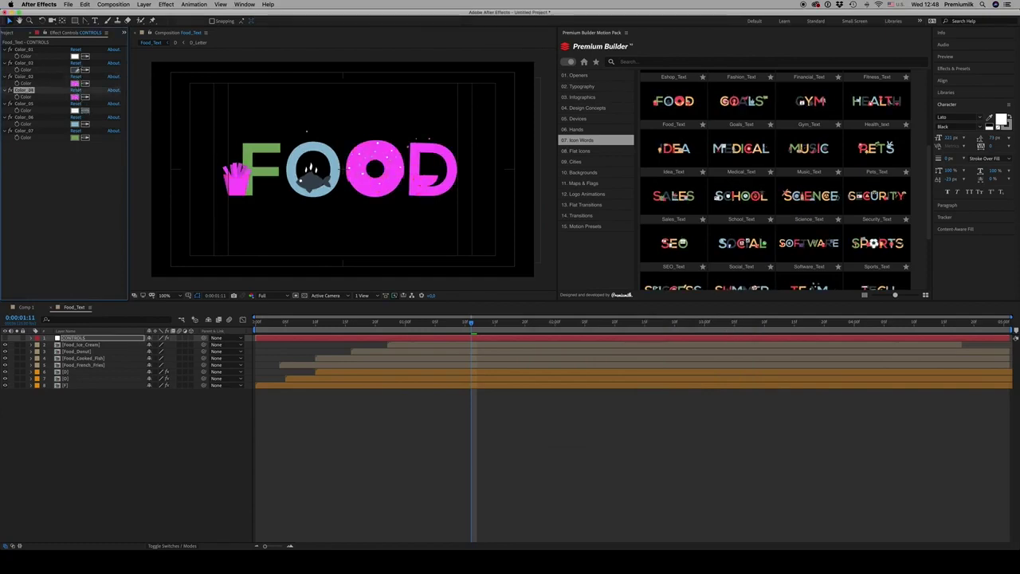
left_click(75, 110)
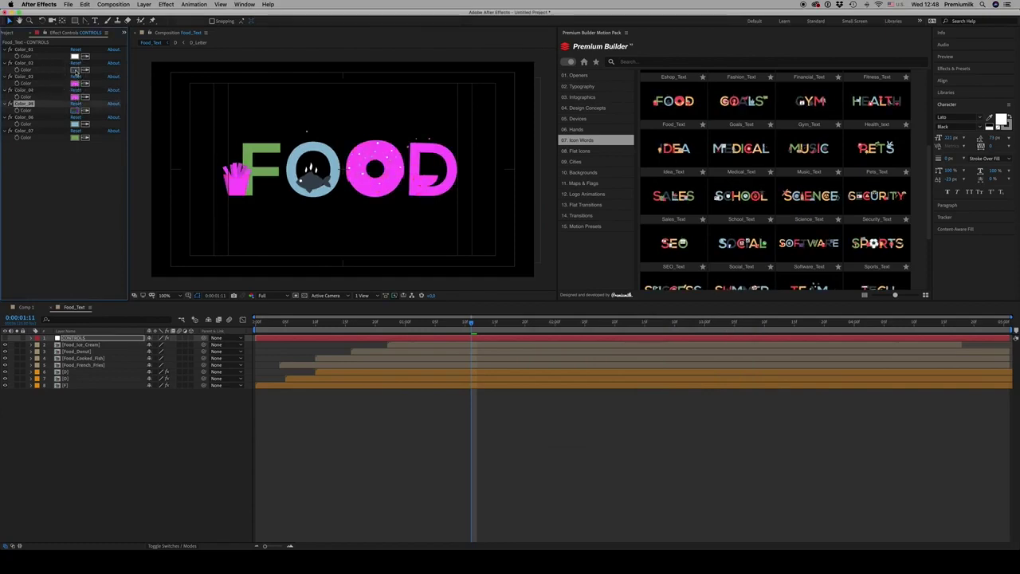
left_click(75, 110)
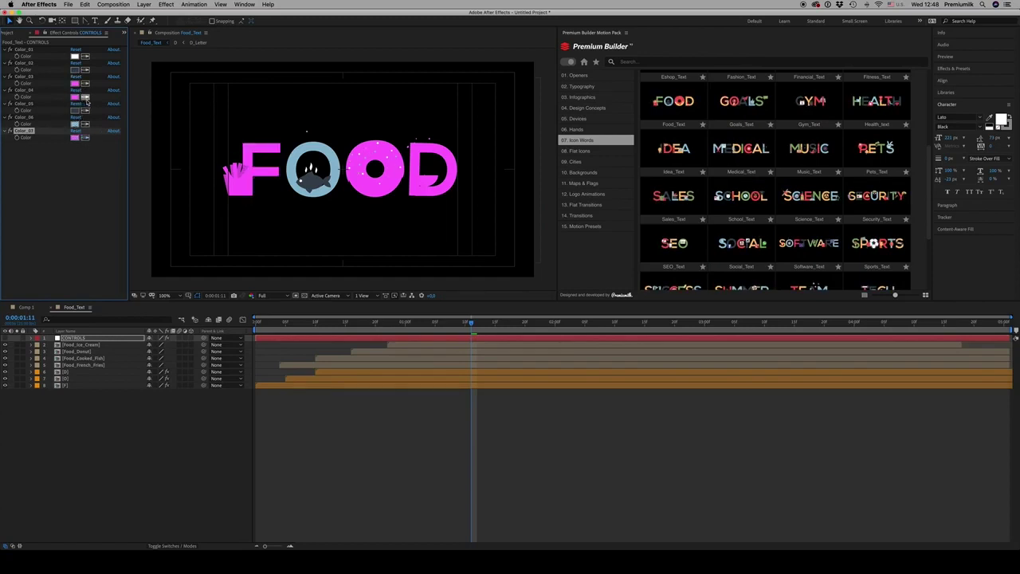
left_click(86, 96)
left_click(76, 125)
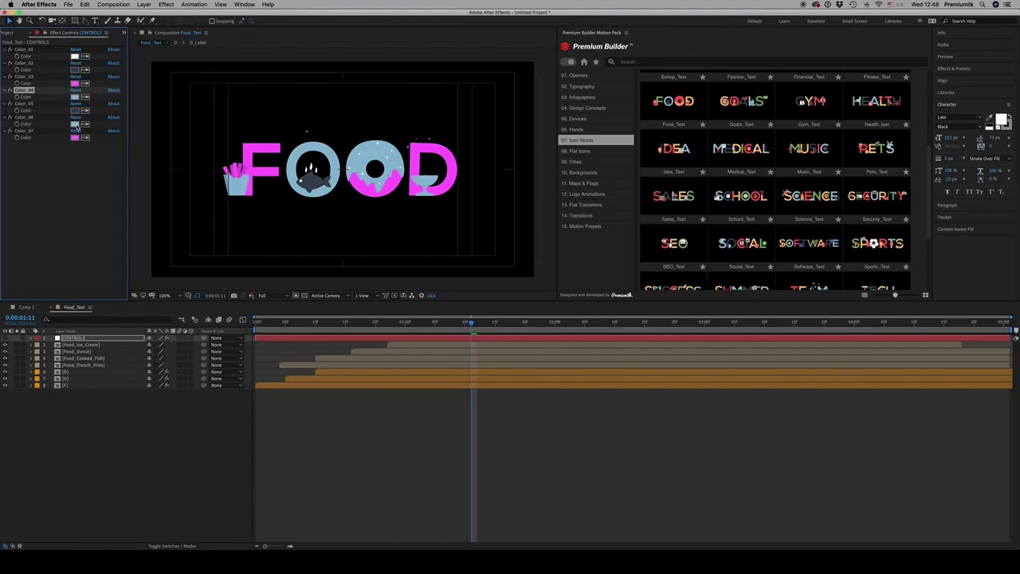
left_click(73, 204)
left_click(739, 198)
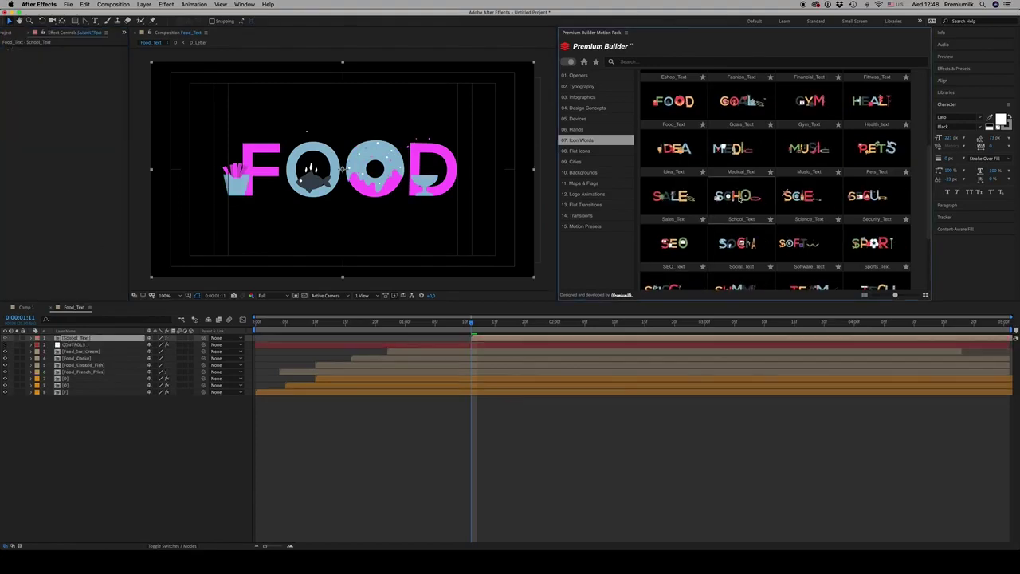
Step: Open the School_Text template's composition and bring up its colour controls
left_click(73, 344)
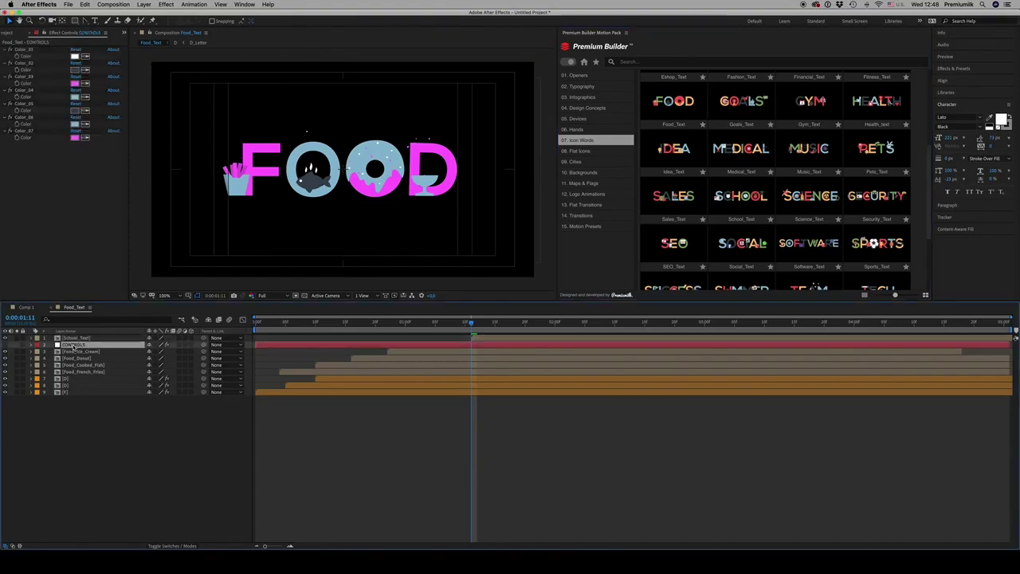
left_click(76, 338)
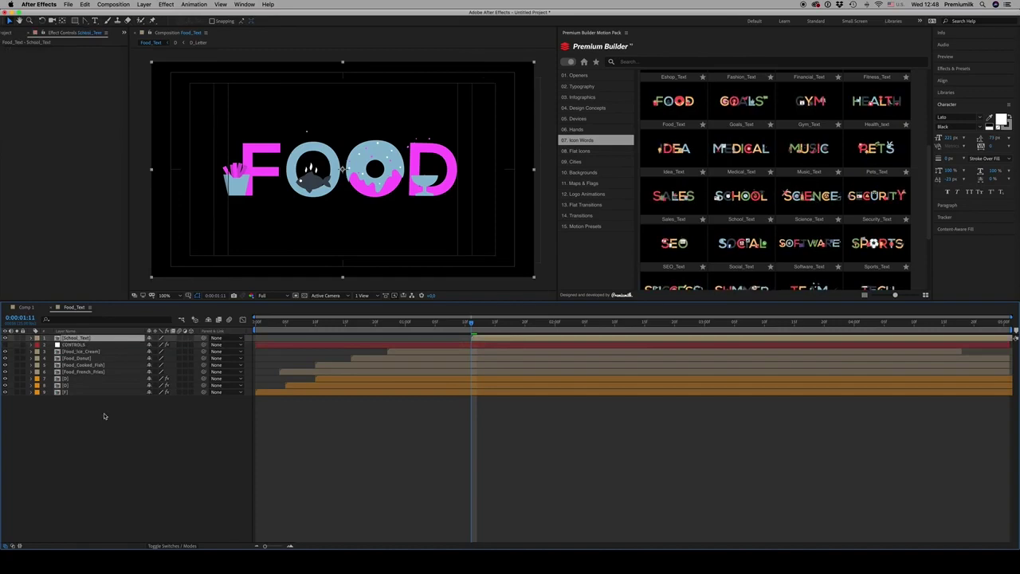
double_click(76, 338)
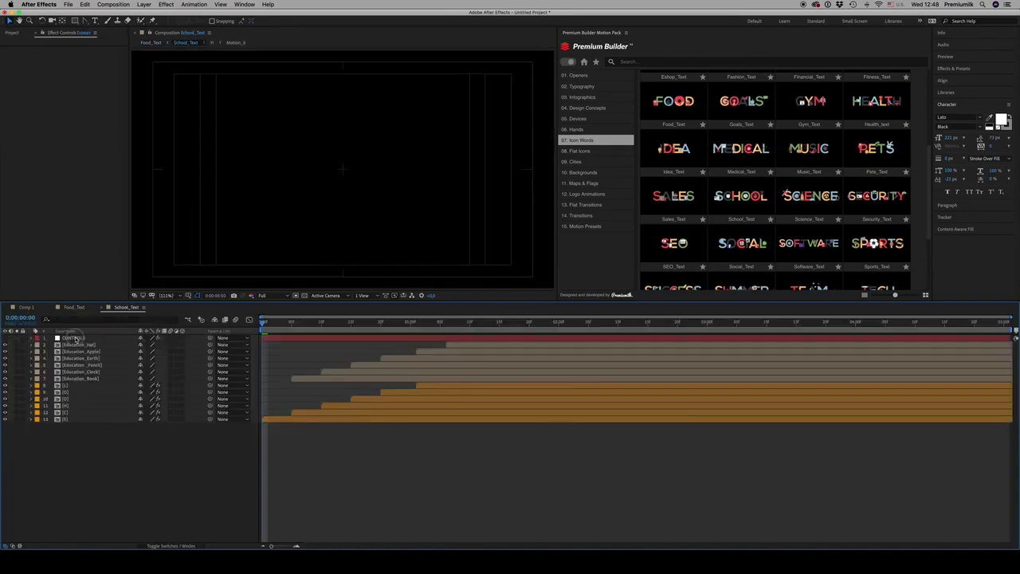
left_click(75, 338)
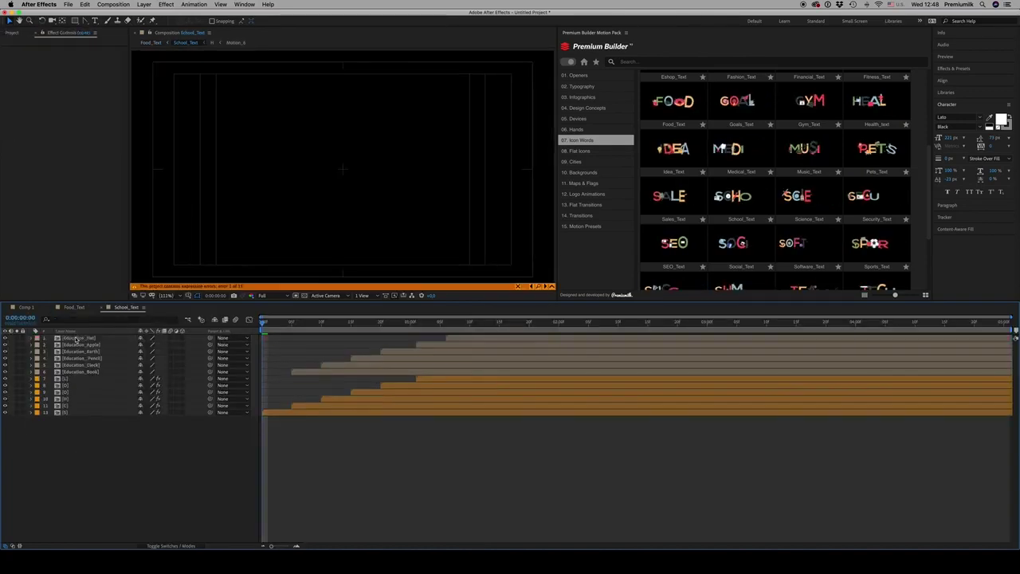
Step: Preview the full SCHOOL word, then close the School_Text and Food_Text compositions
left_click(524, 322)
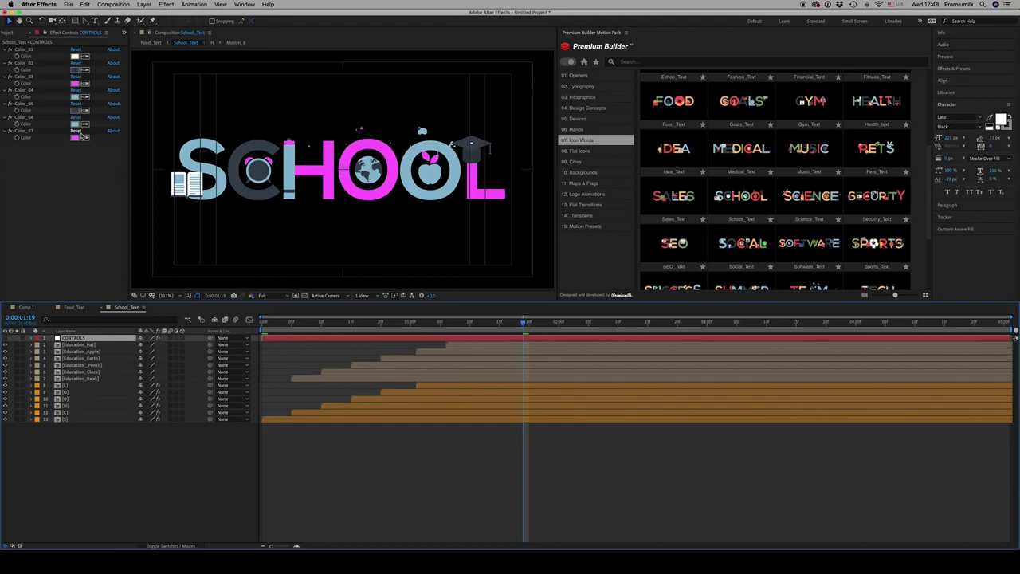
left_click(103, 306)
left_click(51, 307)
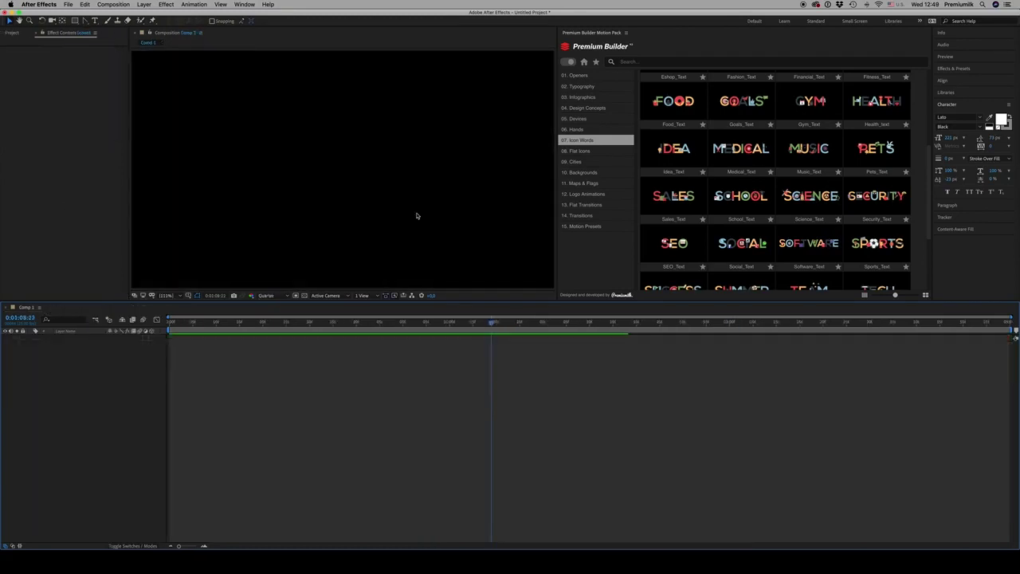
Step: Expand 08. Flat Icons and preview the Accommodation, Electronics and Hangtags icon sets
left_click(585, 152)
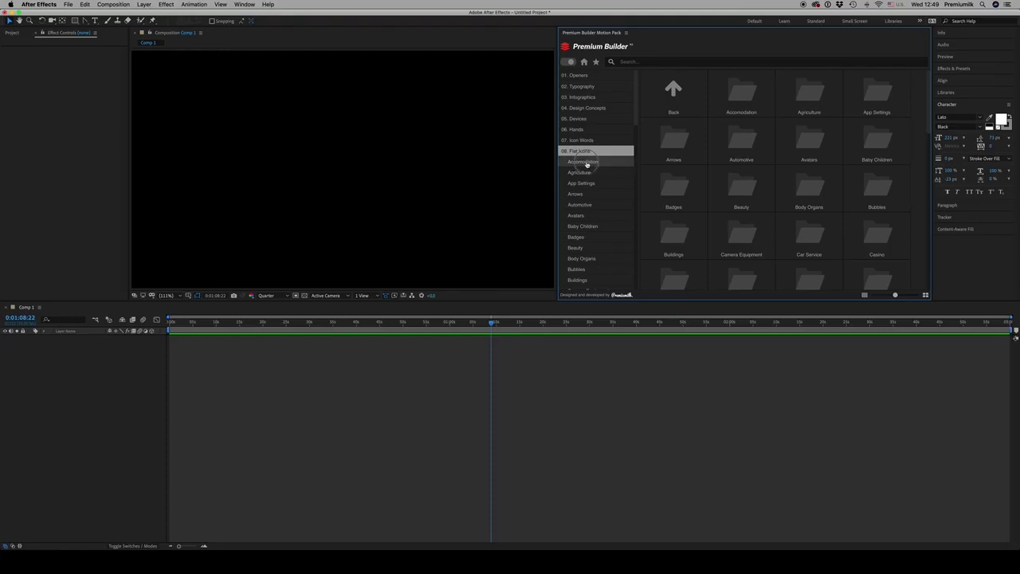
left_click(585, 162)
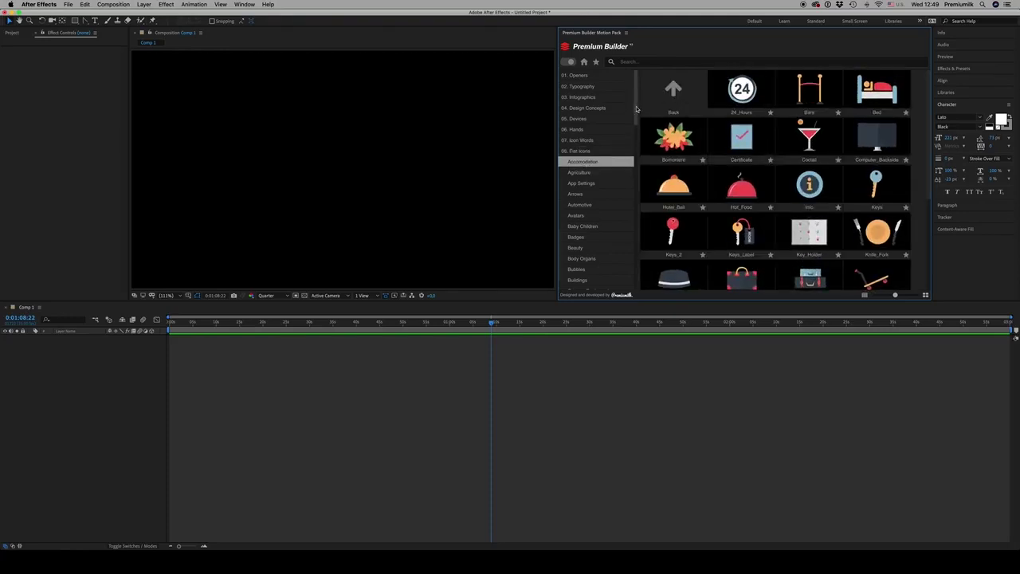
left_click_drag(637, 108, 637, 169)
scroll(637, 169, "down", 4)
left_click(632, 173)
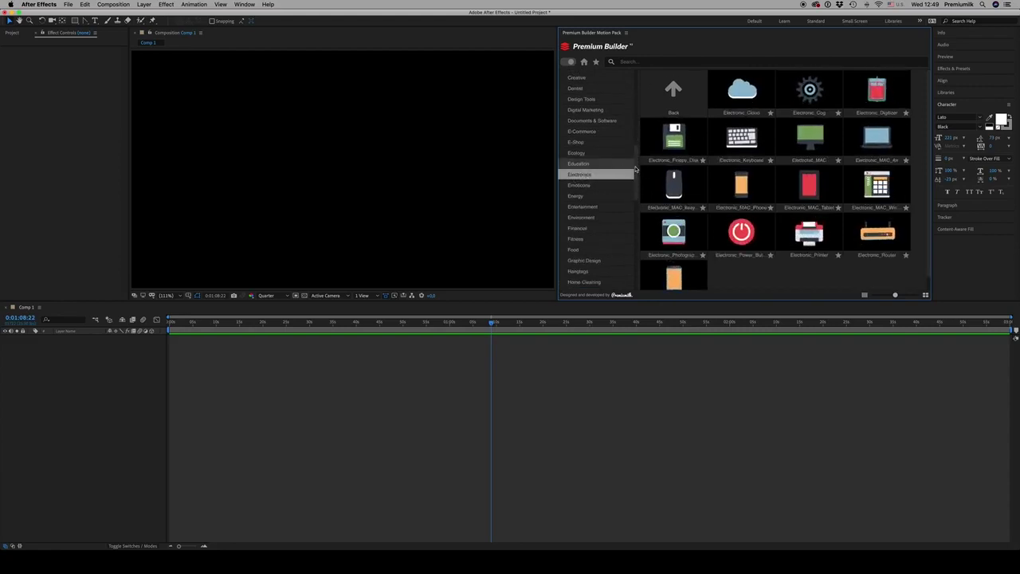
scroll(635, 169, "down", 3)
left_click(589, 197)
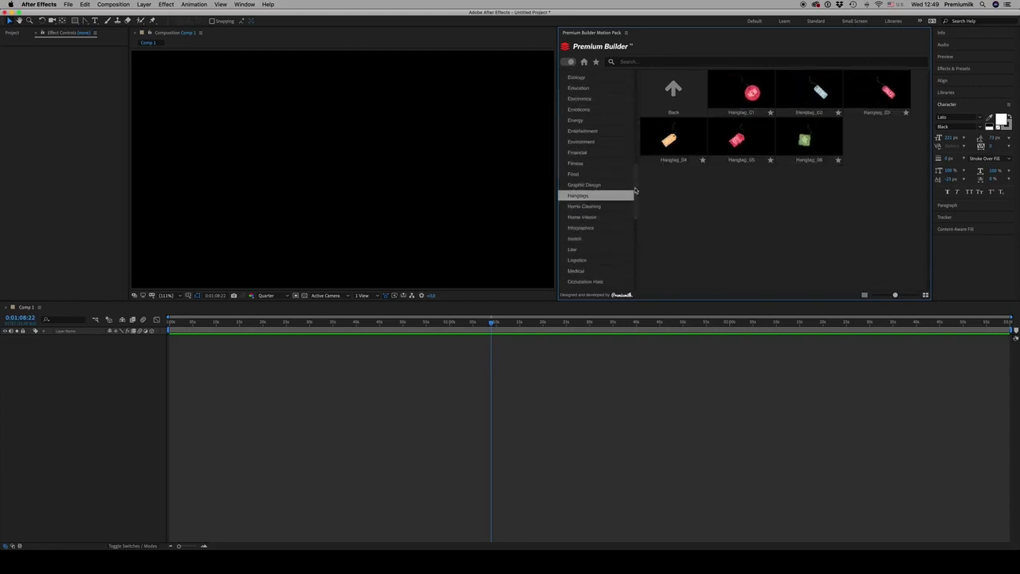
Step: Preview the Law and Logistics icon sets, then switch to the 09. Cities skyline library
scroll(636, 189, "down", 3)
left_click(581, 185)
left_click(585, 197)
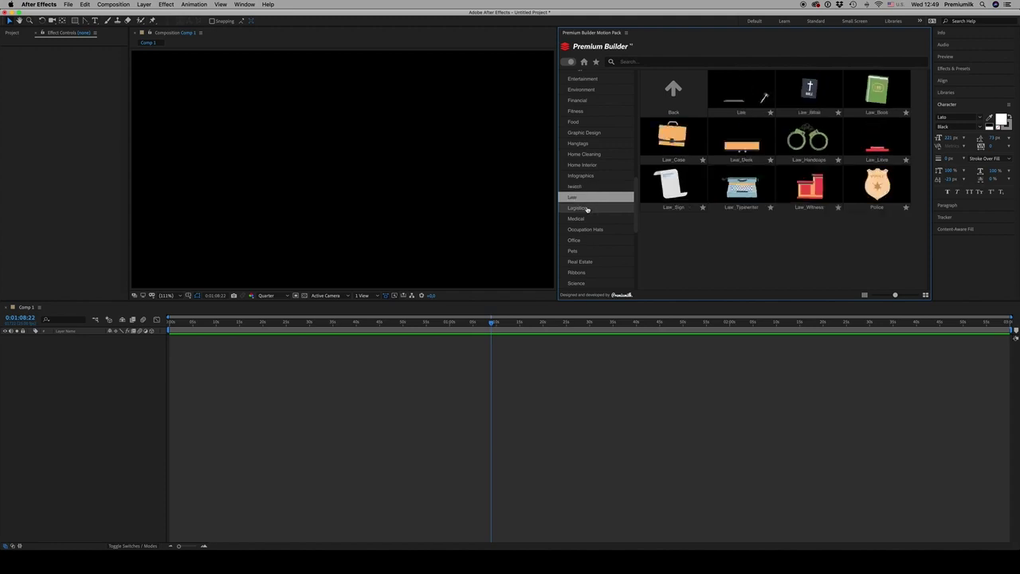
left_click(586, 208)
left_click_drag(635, 193, 635, 86)
left_click(579, 150)
left_click(573, 162)
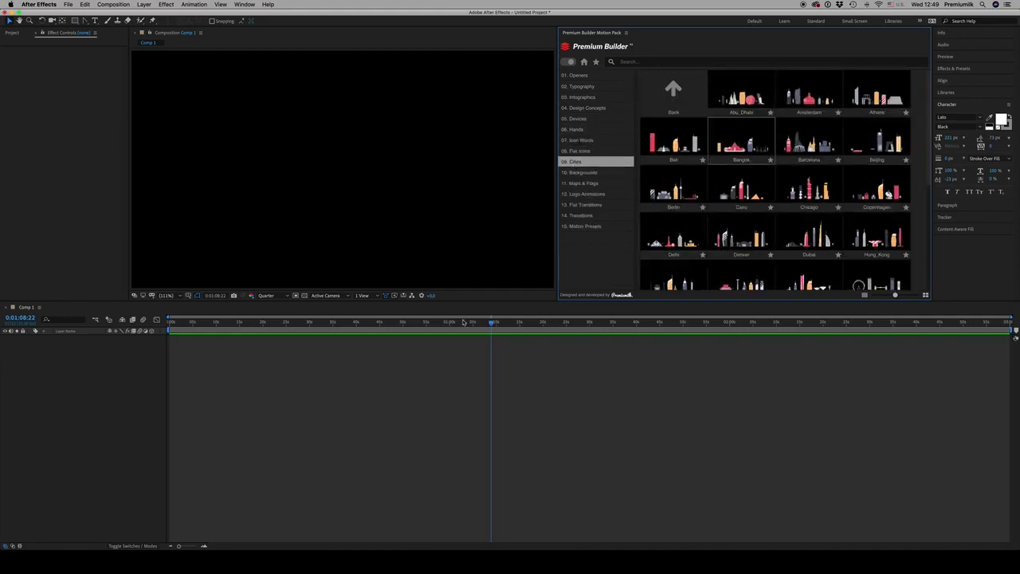
left_click_drag(490, 319, 532, 324)
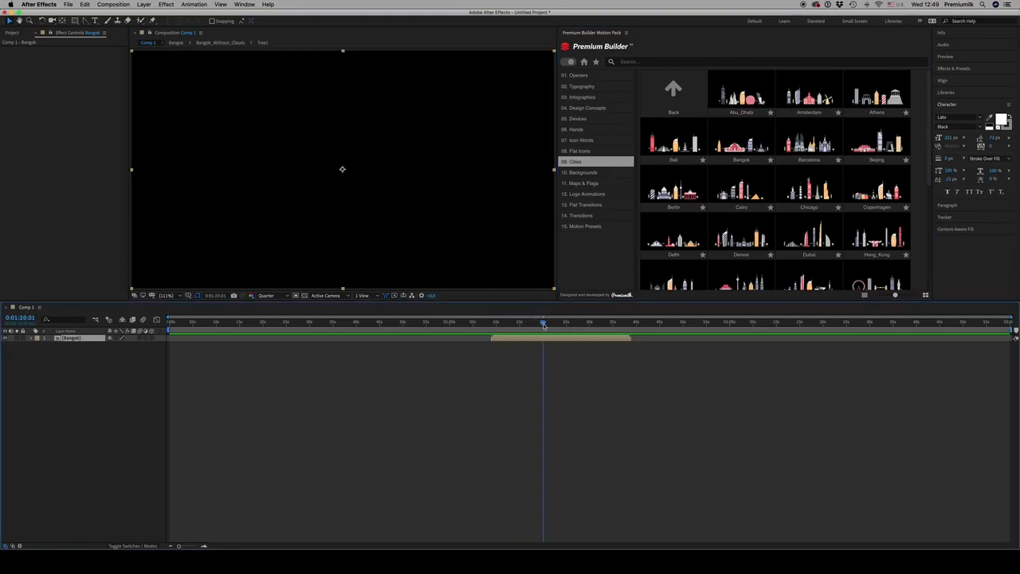
key("s")
left_click(129, 345)
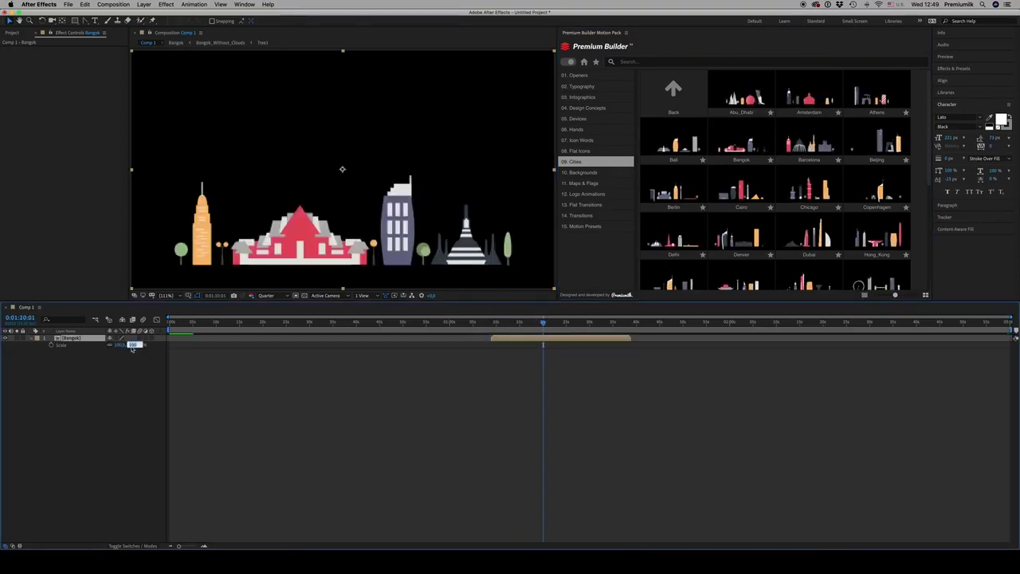
type("50")
key("Return")
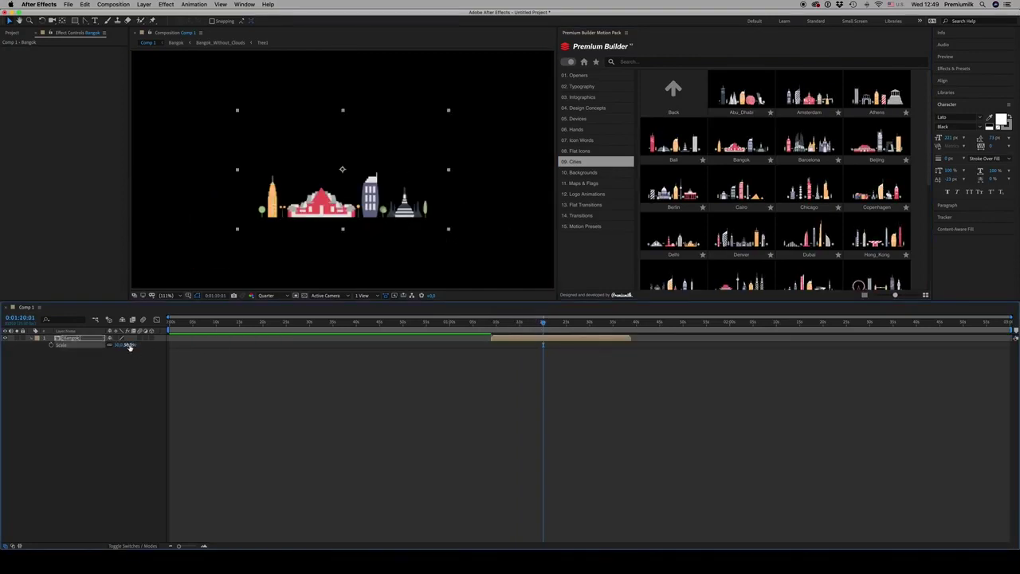
type("100")
key("Return")
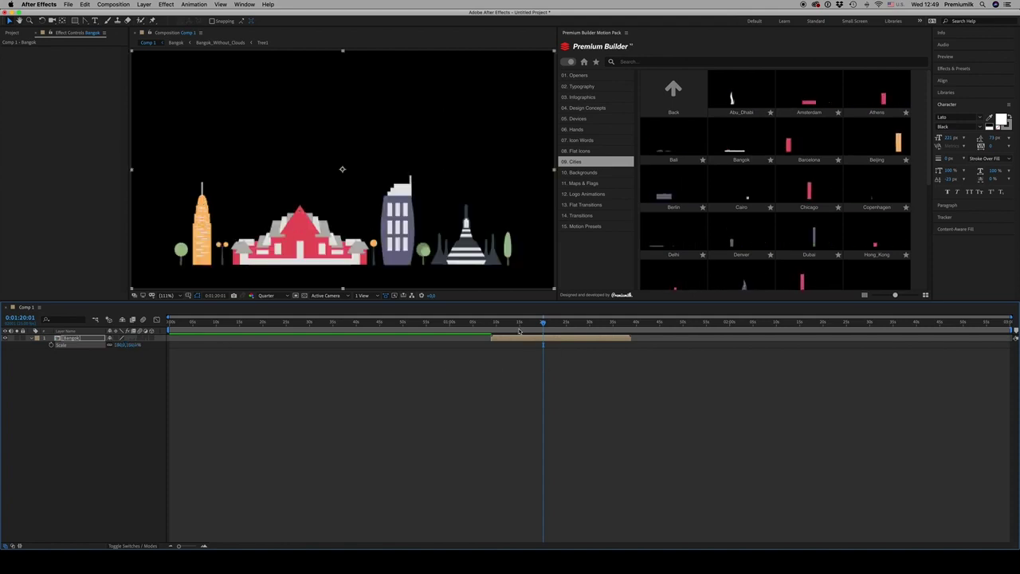
double_click(572, 341)
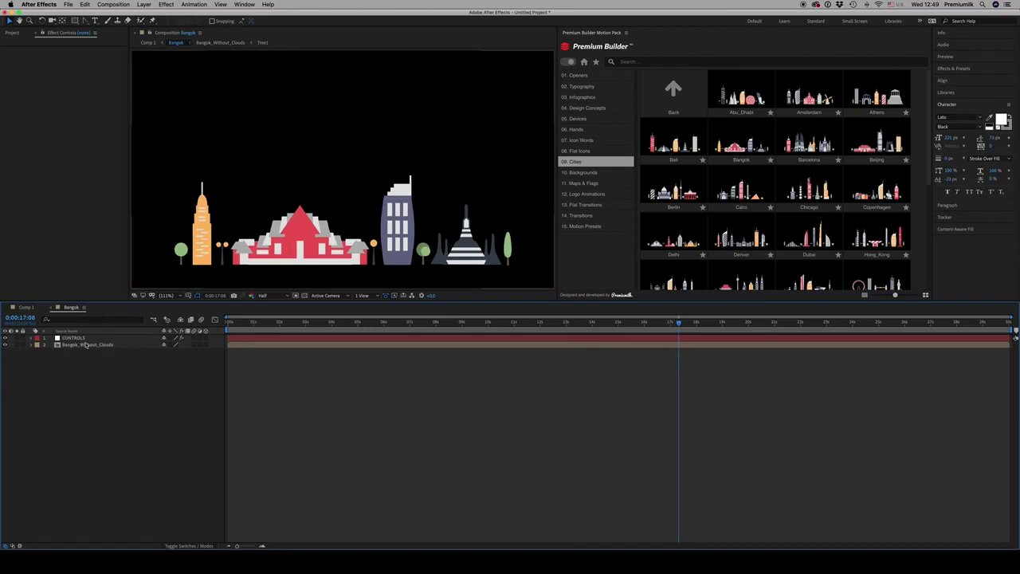
double_click(83, 343)
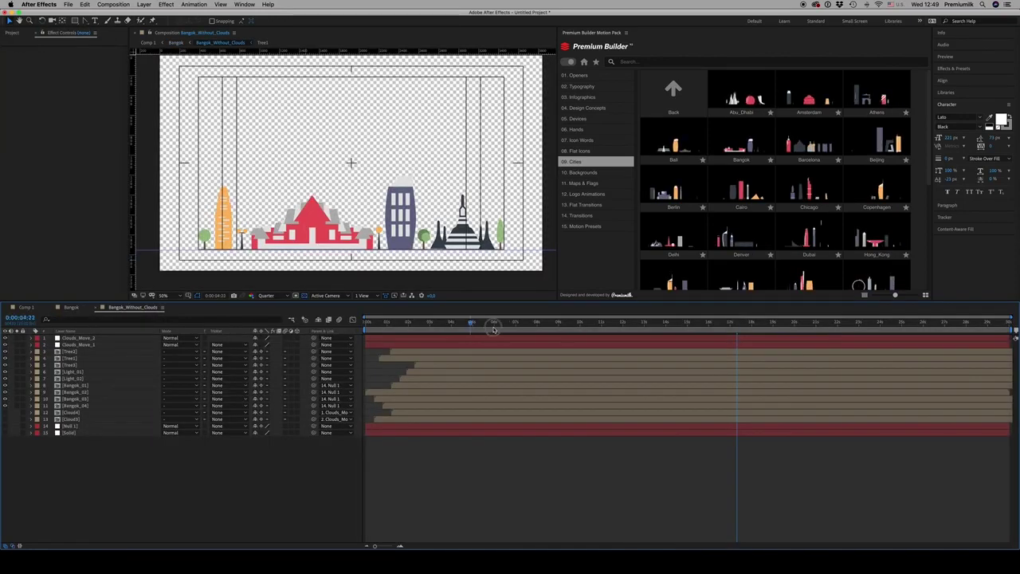
left_click(495, 328)
left_click(72, 372)
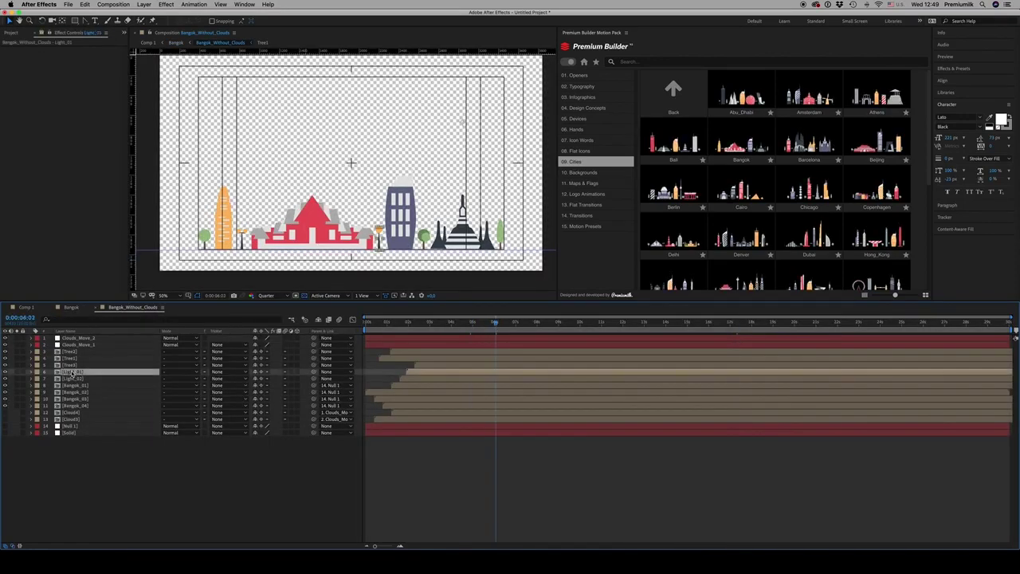
left_click(96, 308)
left_click(54, 308)
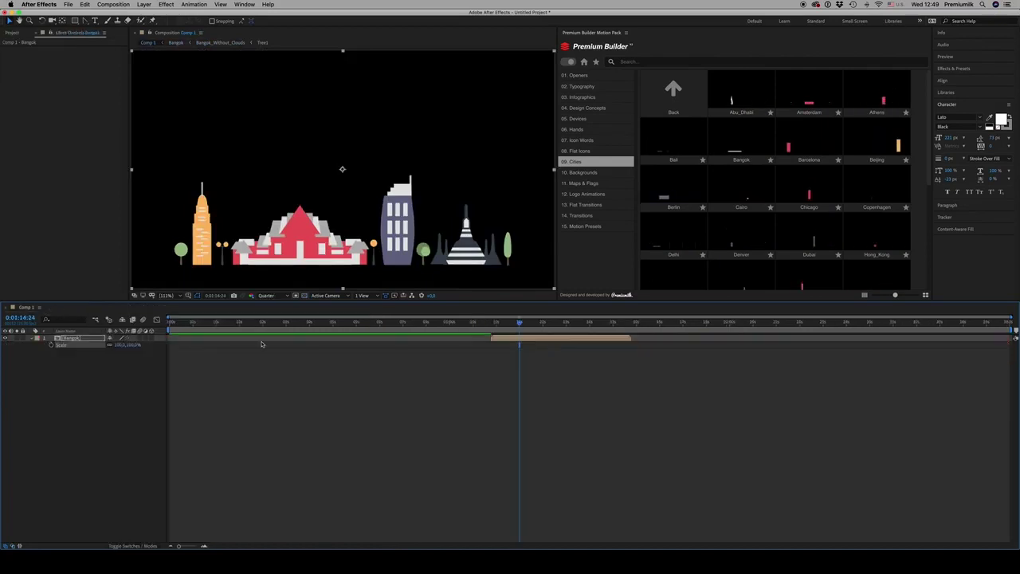
Step: Delete the Bangkok layer from Comp 1 and preview the 10. Backgrounds library
key("Delete")
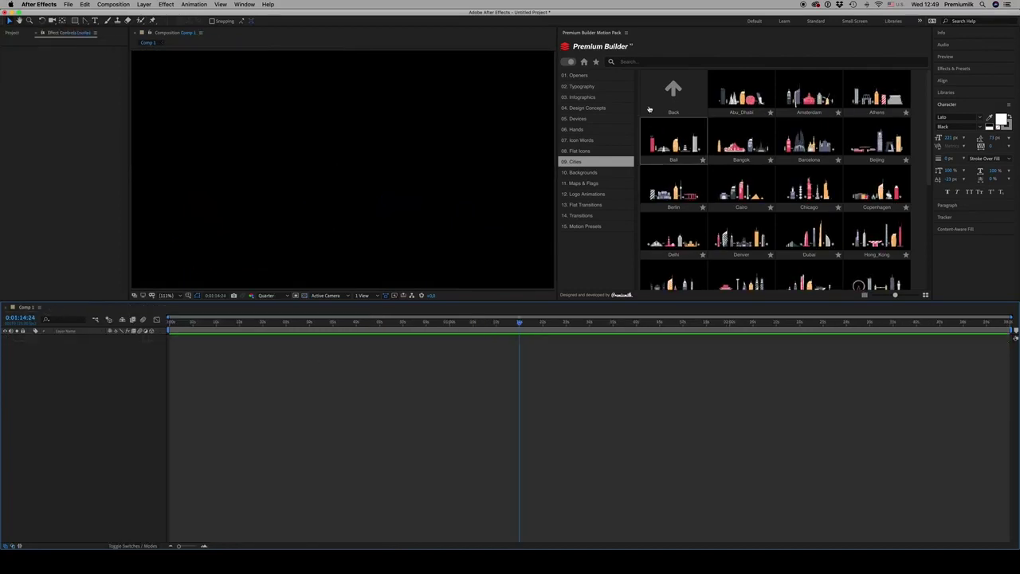
left_click(585, 173)
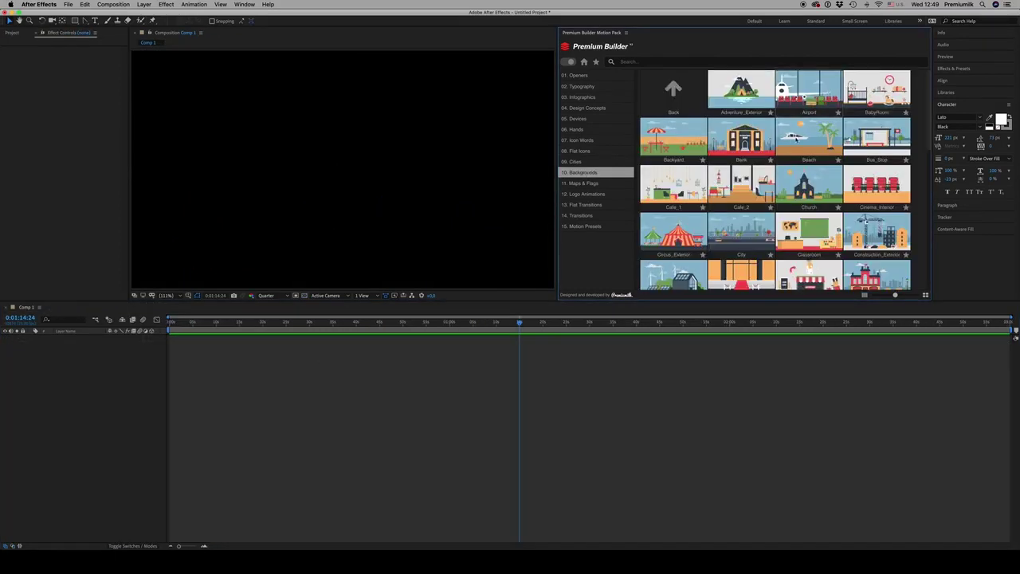
scroll(785, 150, "down", 2)
scroll(785, 149, "down", 8)
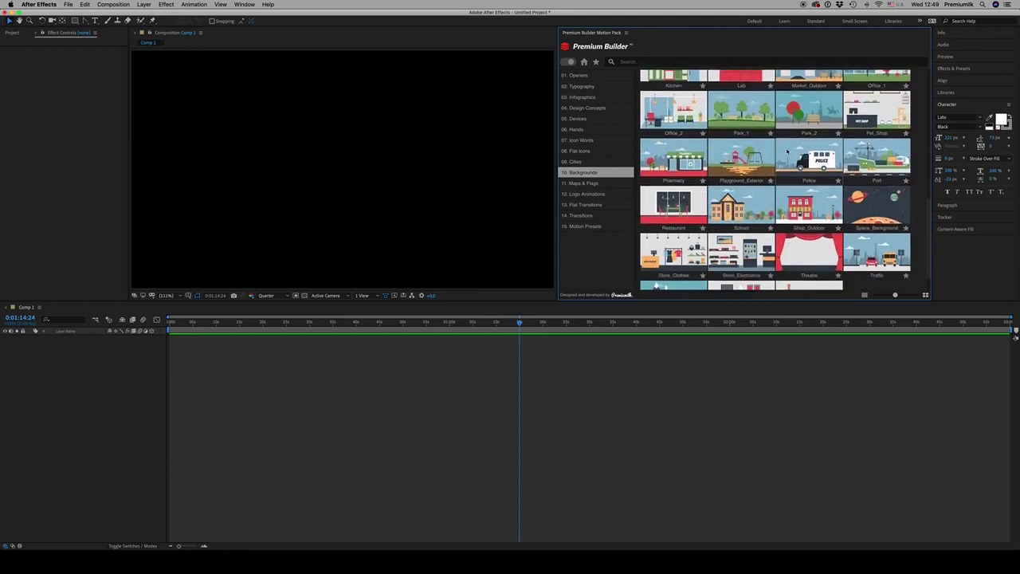
Step: Browse Maps & Flags > Africa, then show 12. Logo Animations > Corporate
left_click(589, 184)
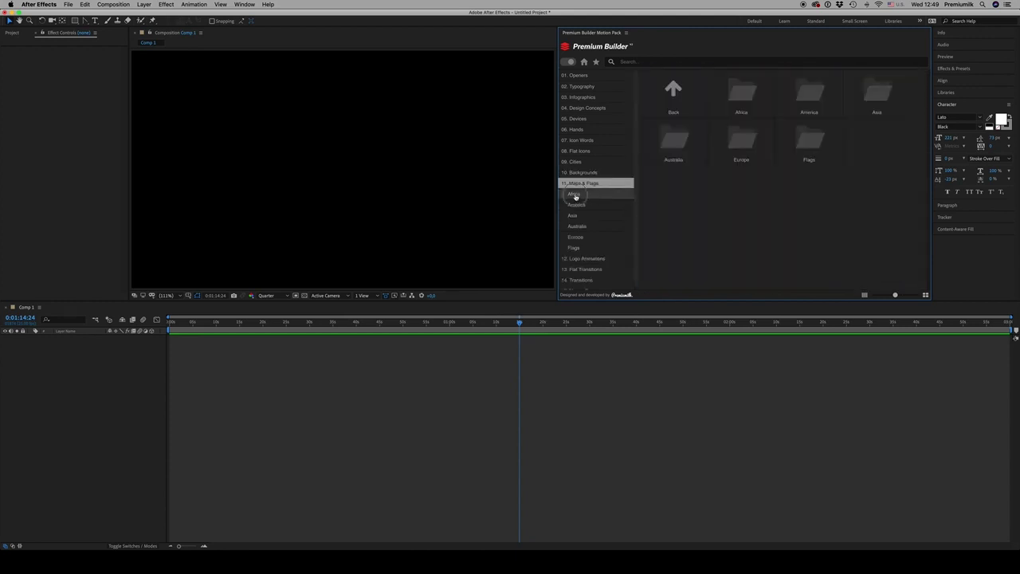
left_click(575, 196)
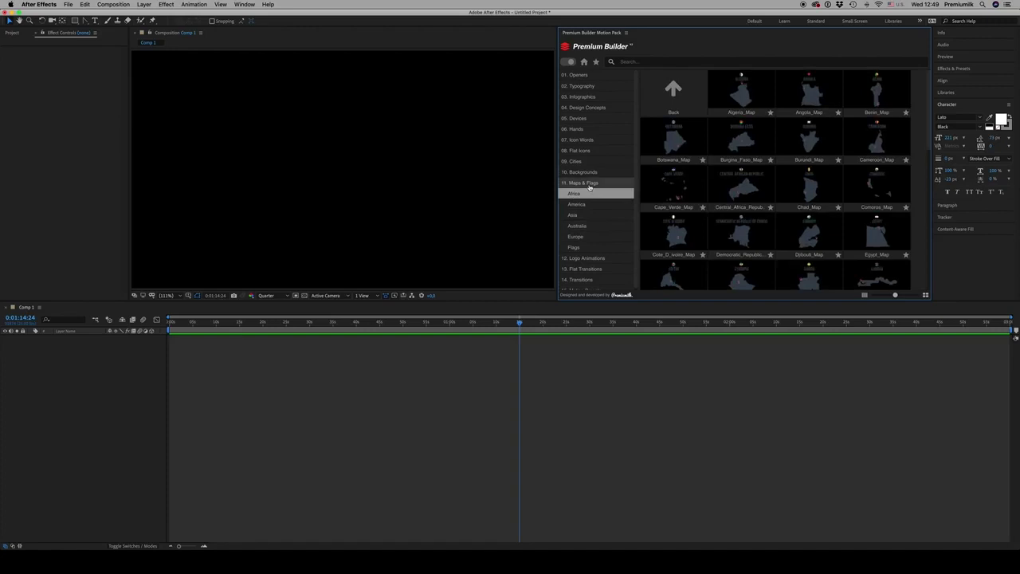
left_click(589, 185)
left_click(591, 196)
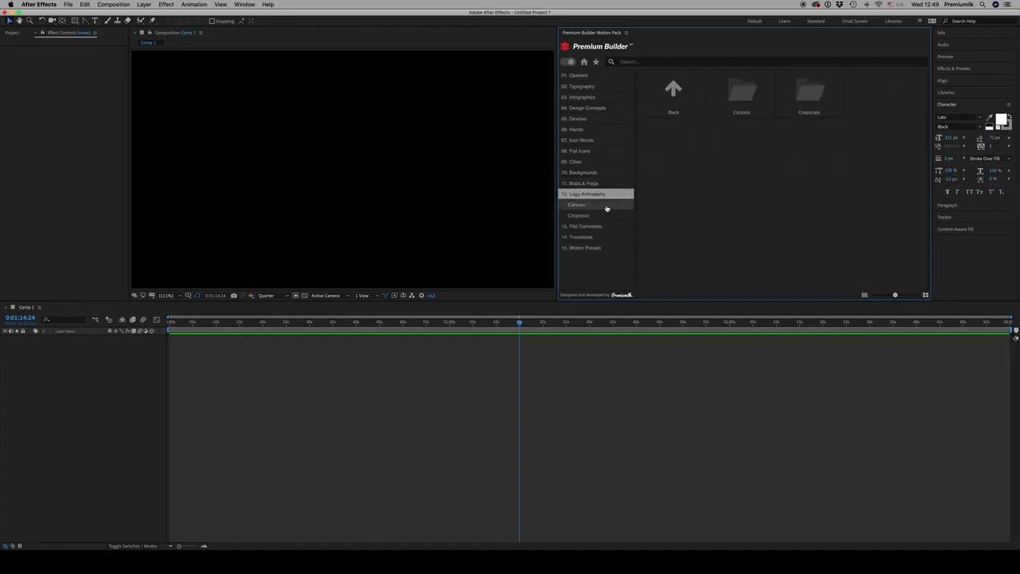
left_click(580, 216)
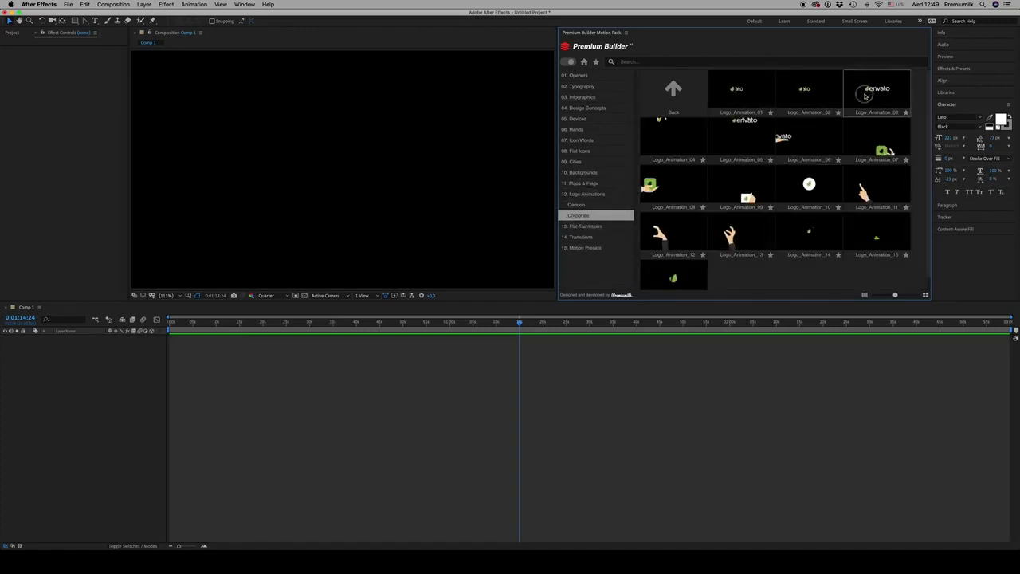
Step: Add Logo_Animation_03 to Comp 1, reveal its Scale, and open its composition
left_click_drag(476, 341, 537, 335)
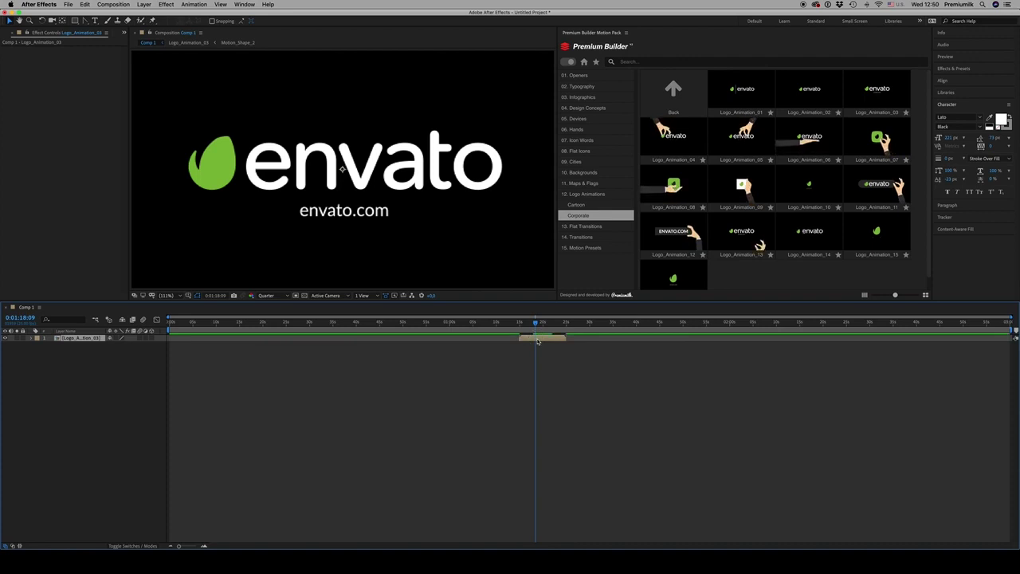
key("s")
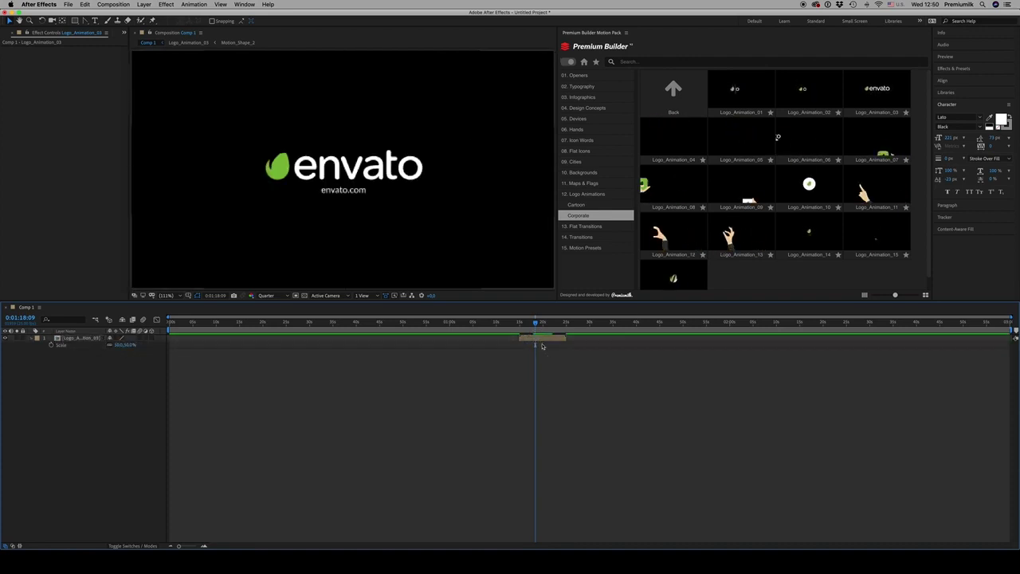
double_click(534, 338)
Step: Inspect the nested Logo_Placeholder composition, then close both precomp tabs
double_click(529, 344)
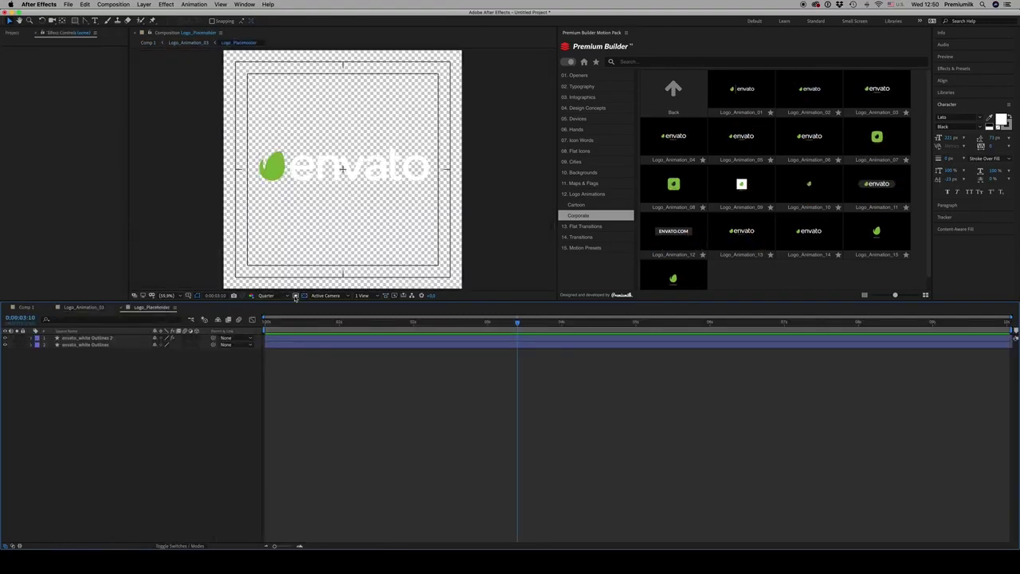
left_click(303, 296)
left_click(303, 296)
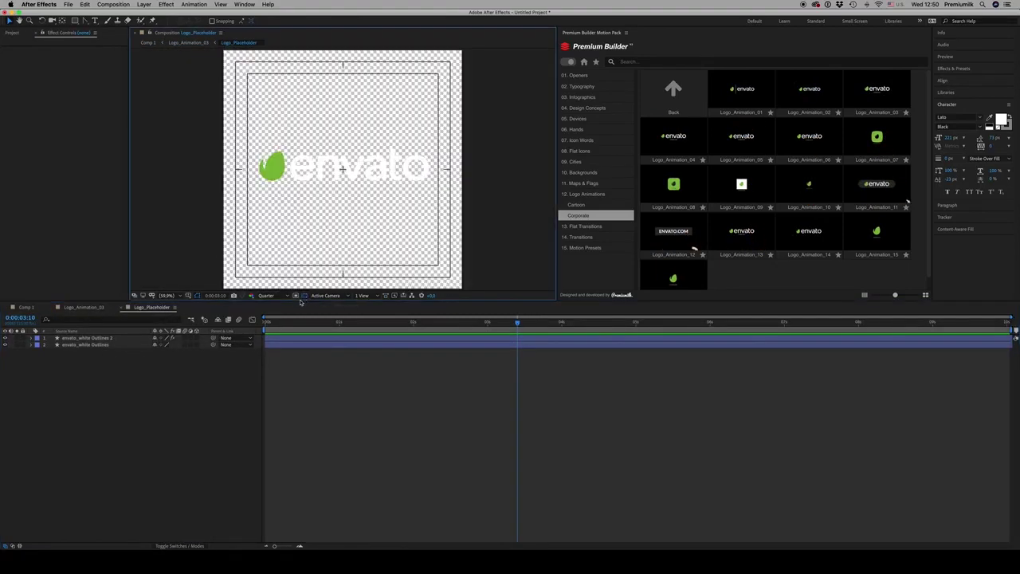
left_click(121, 309)
left_click(275, 325)
left_click(57, 307)
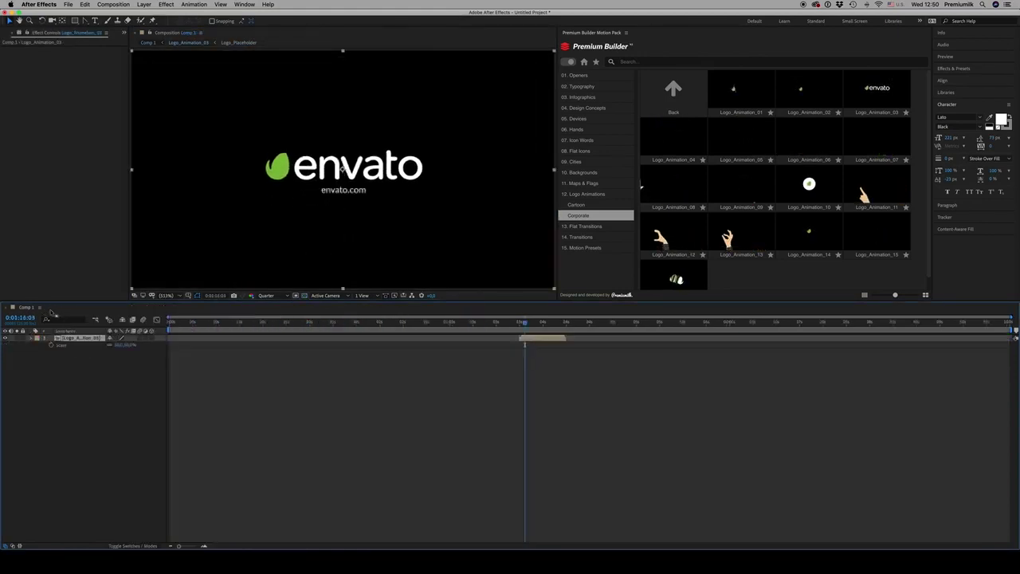
Step: Go to Flat Transitions > 2 Colour and add Random_4 to the timeline
left_click(588, 228)
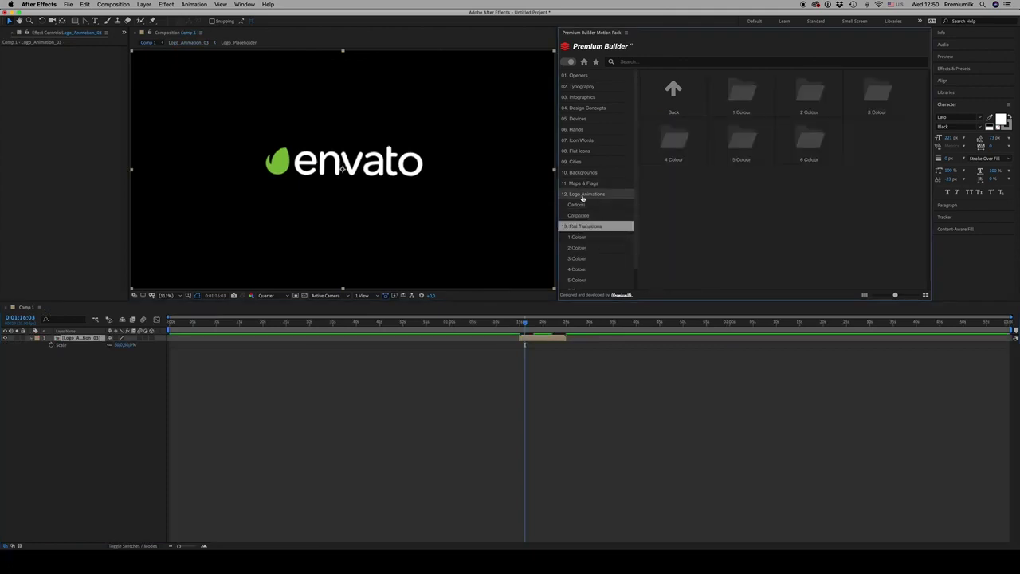
left_click(589, 195)
left_click(587, 206)
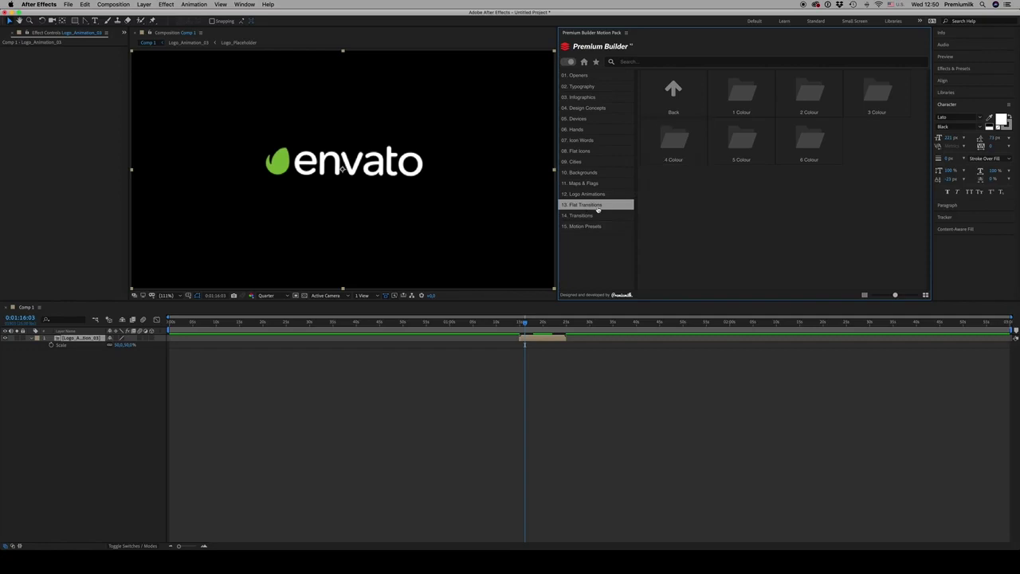
left_click(577, 226)
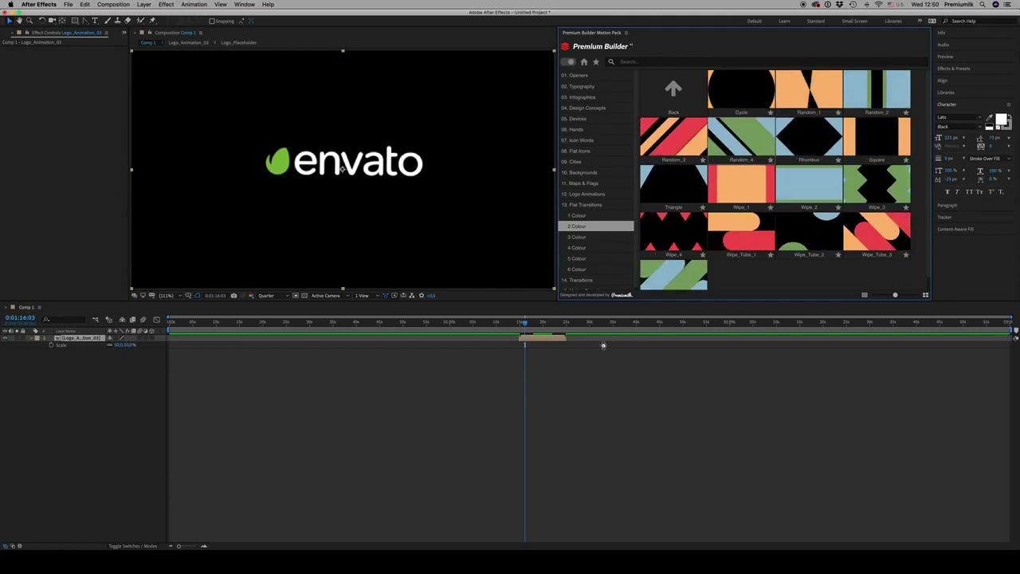
left_click_drag(583, 355, 458, 341)
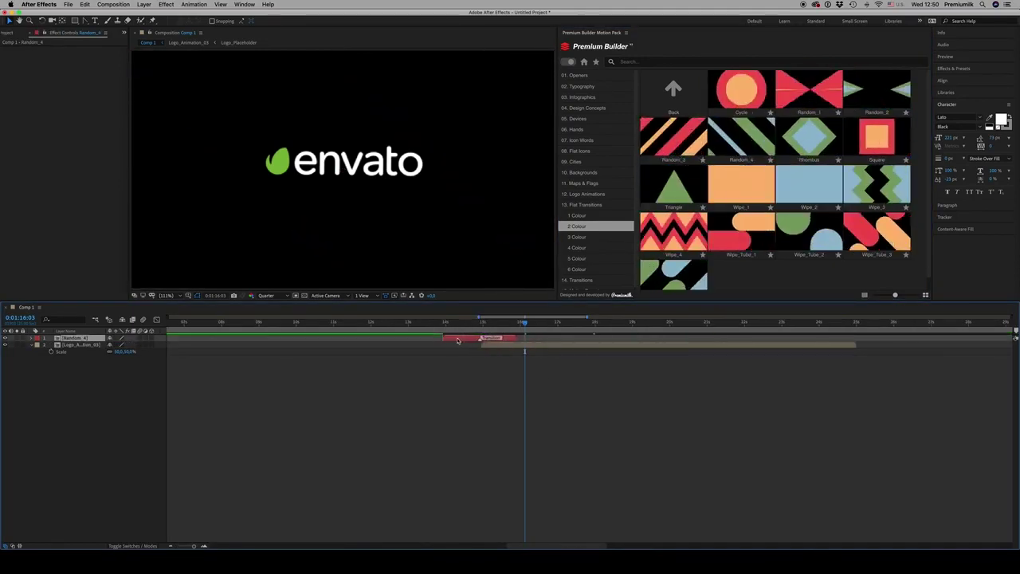
Step: Preview Random_4 revealing the envato logo, then delete the Logo_Animation_03 layer
left_click(466, 322)
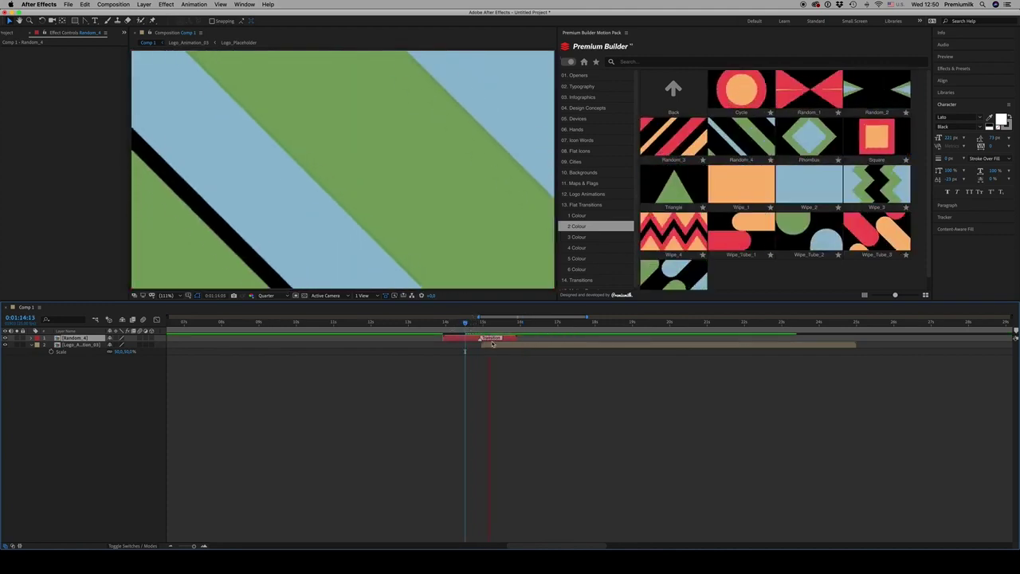
left_click(518, 346)
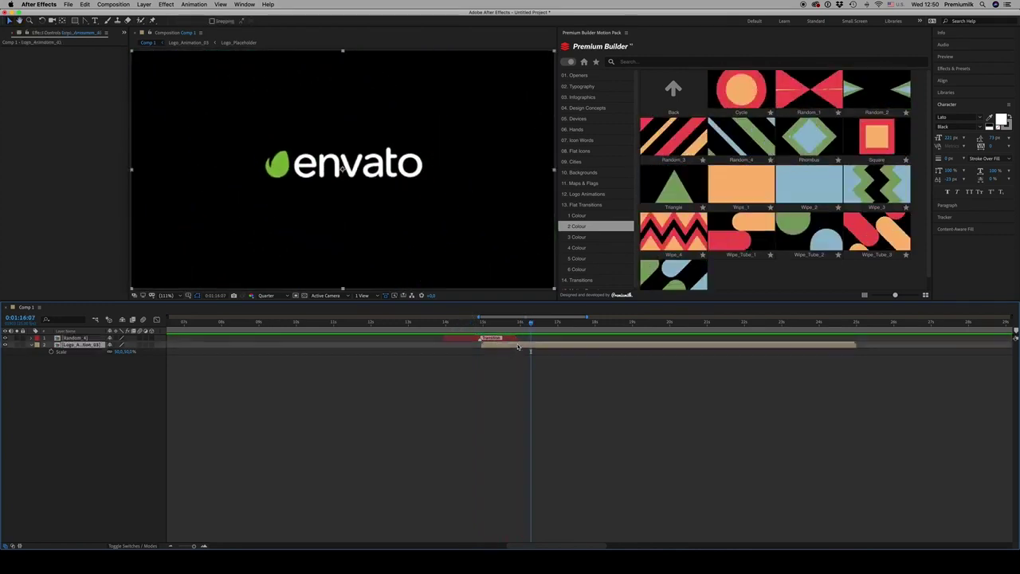
left_click(494, 323)
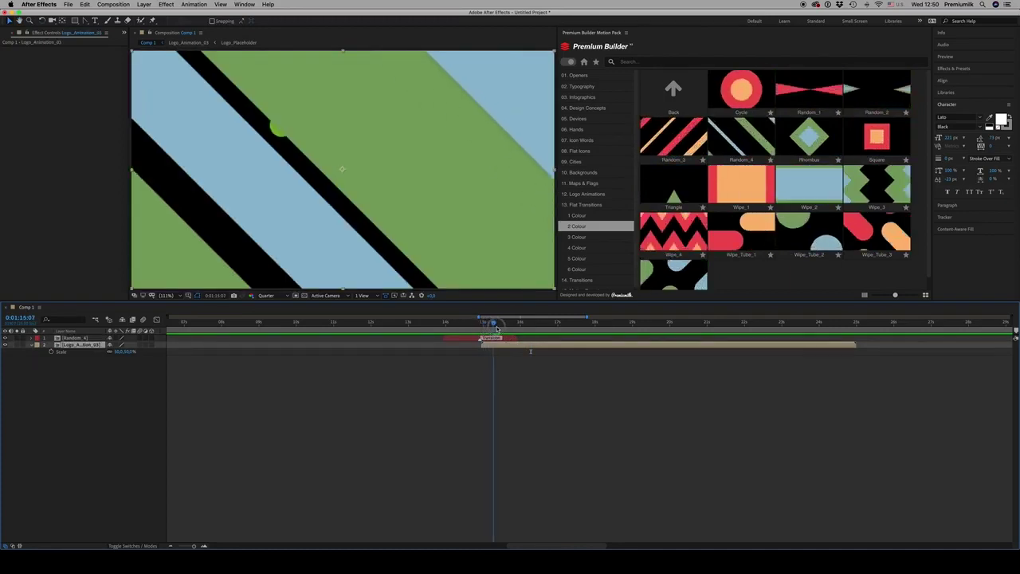
left_click(505, 323)
key("Delete")
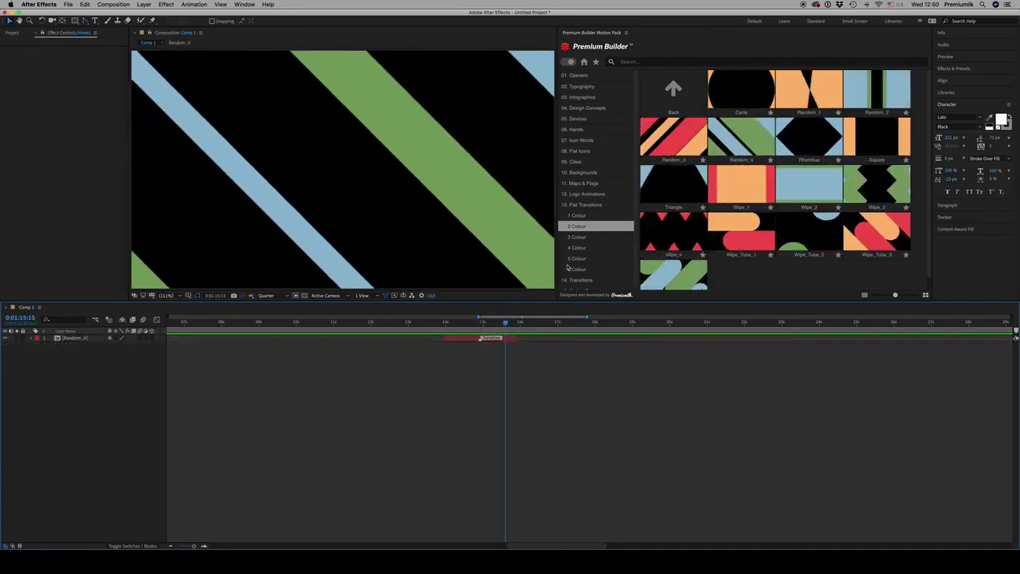
Step: Add the Beauty template from Design Concepts and restack the layers with Random_4 on top
left_click(585, 98)
left_click(575, 98)
left_click(585, 107)
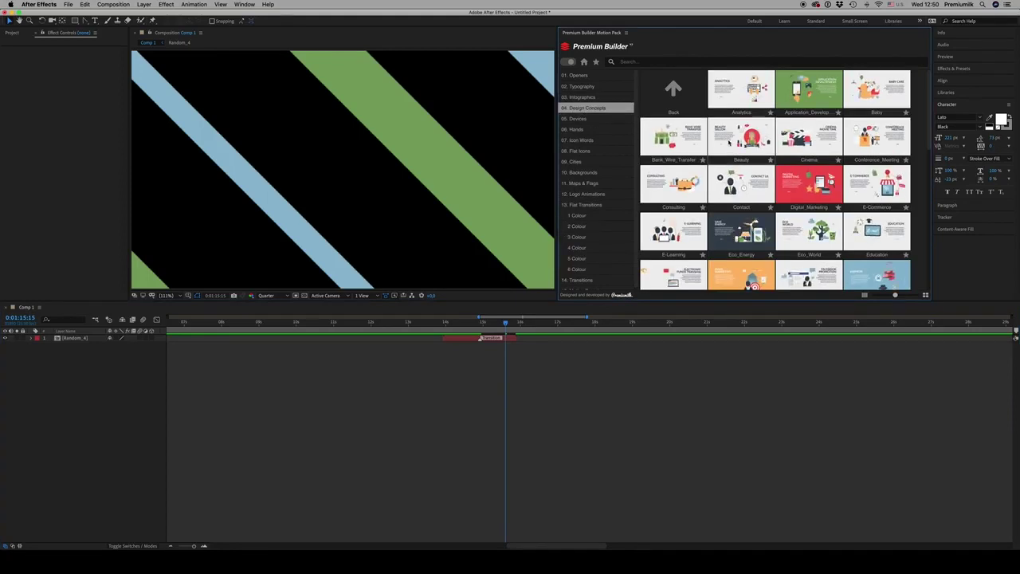
left_click(729, 140)
left_click_drag(67, 339, 68, 346)
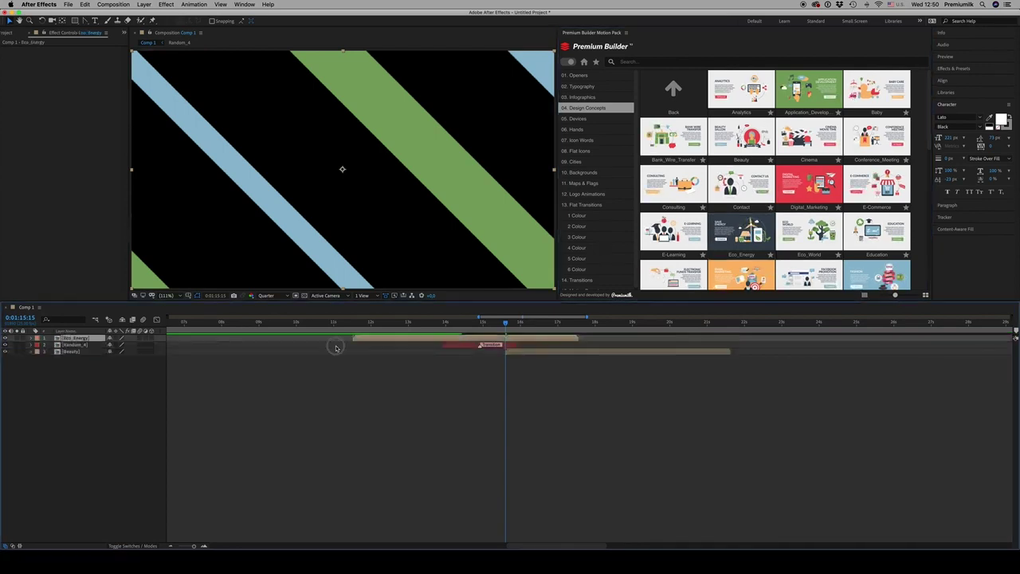
left_click_drag(87, 348, 83, 337)
Step: Start Beauty at the transition marker and preview the wipe from Save Energy to Beauty Sallon
key("equal")
left_click_drag(628, 354, 520, 354)
key("minus")
left_click(355, 327)
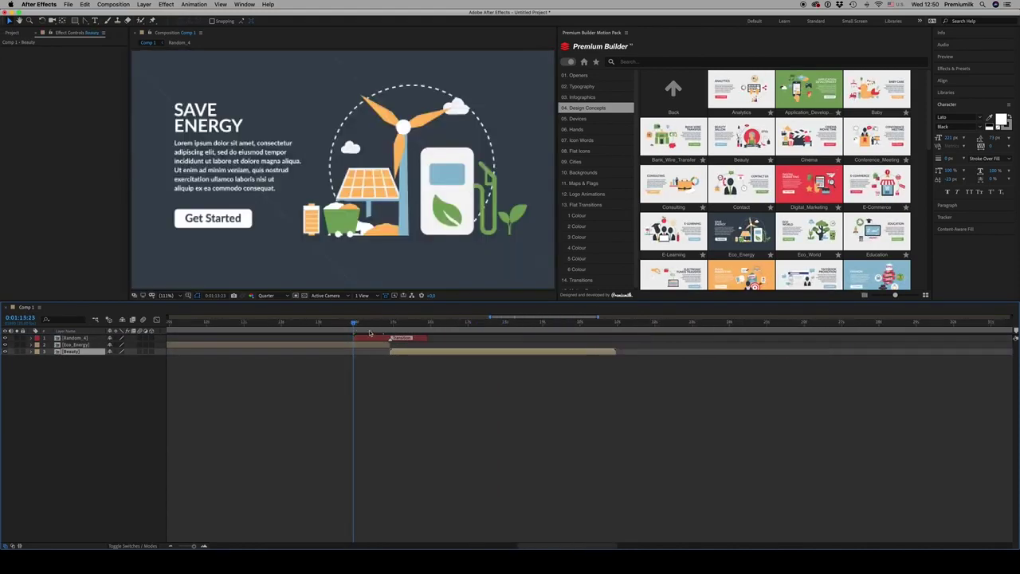
key("space")
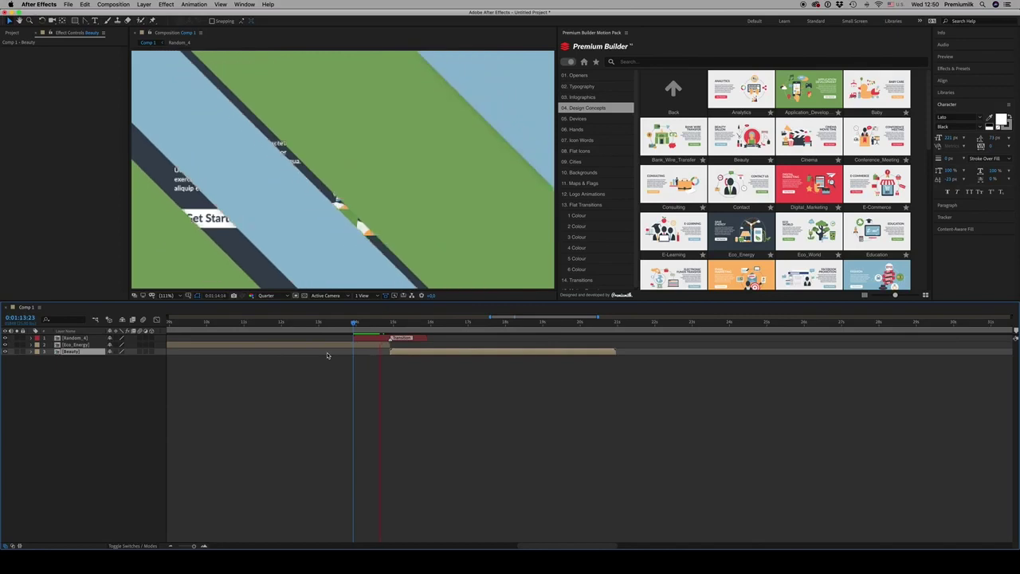
double_click(374, 341)
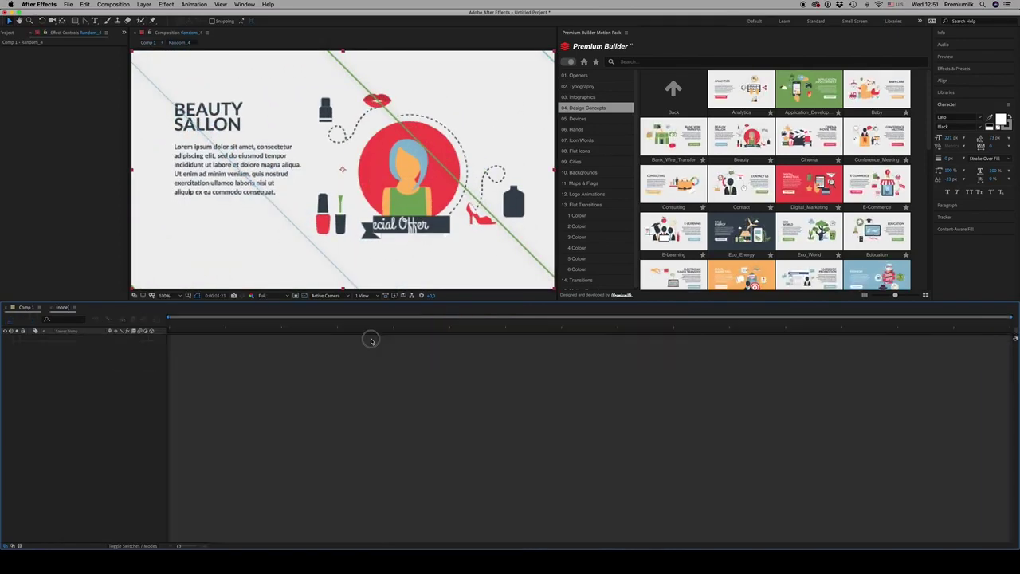
left_click(77, 338)
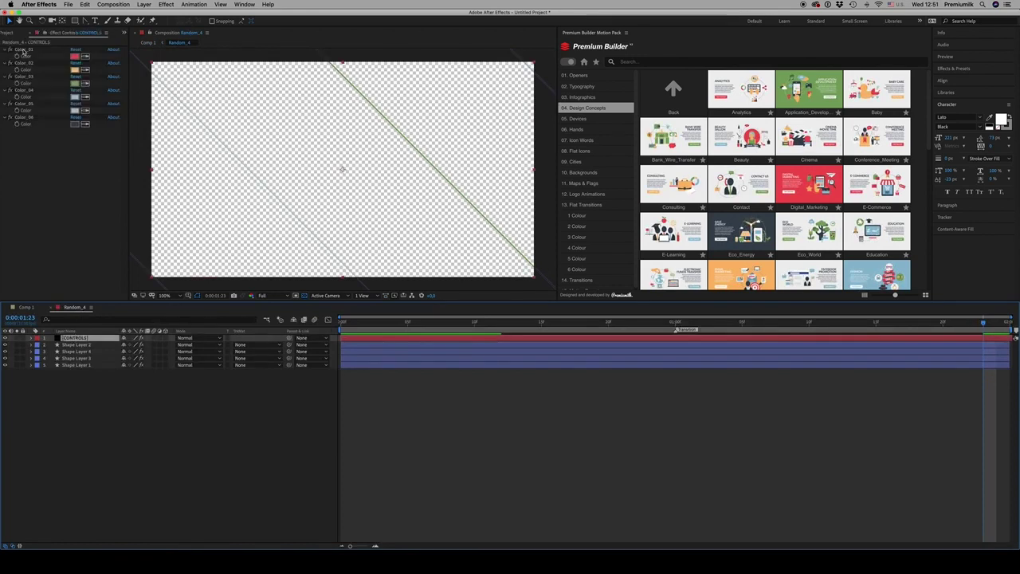
key("space")
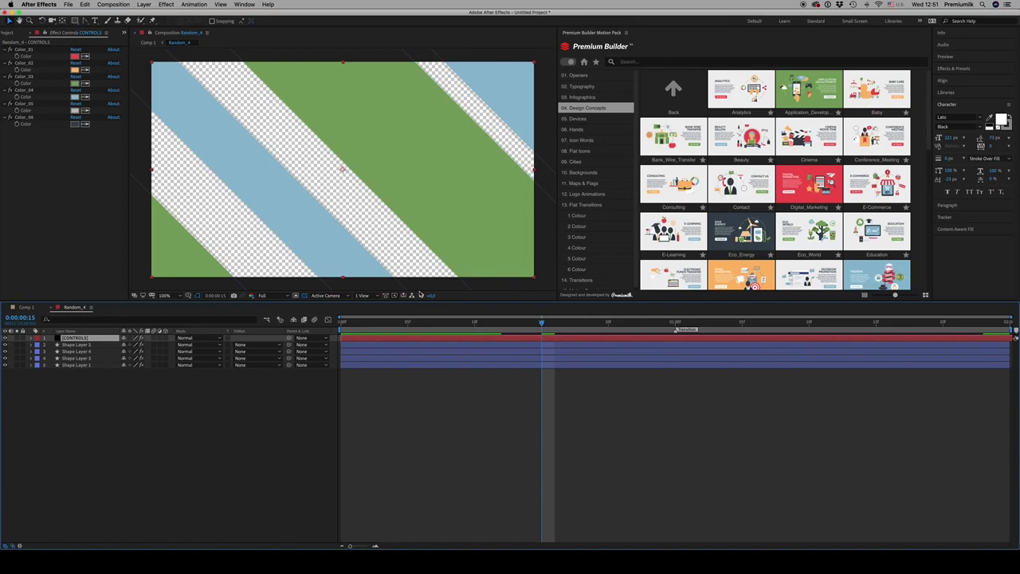
left_click(56, 307)
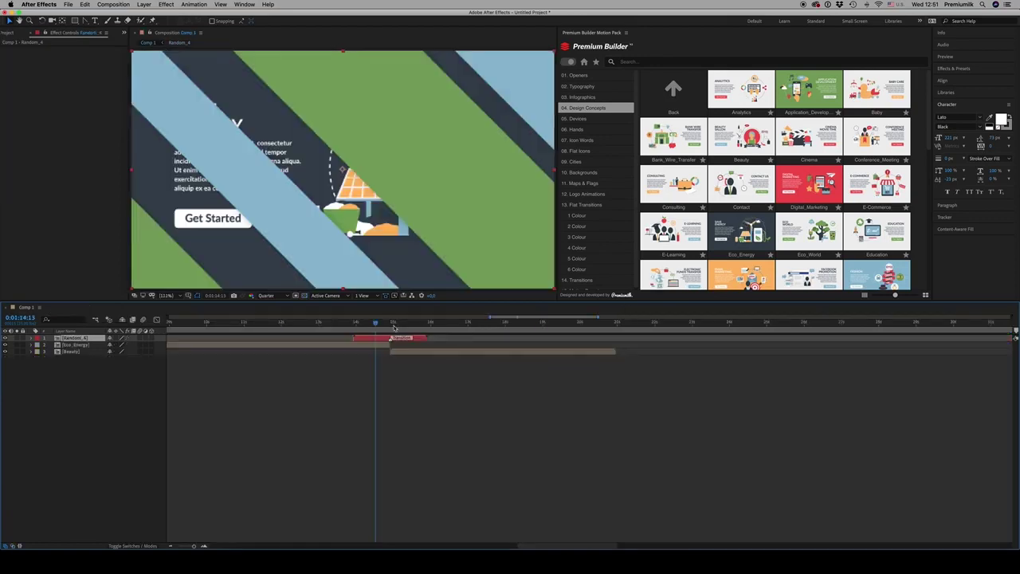
key("space")
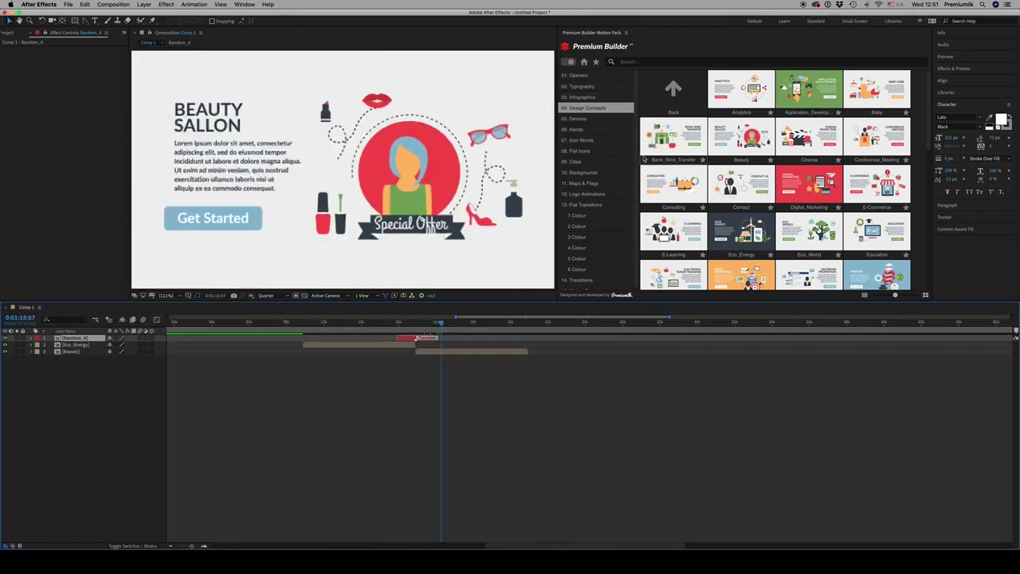
Step: Navigate to Transitions > Elastic and delete the Random_4 transition layer
left_click(596, 205)
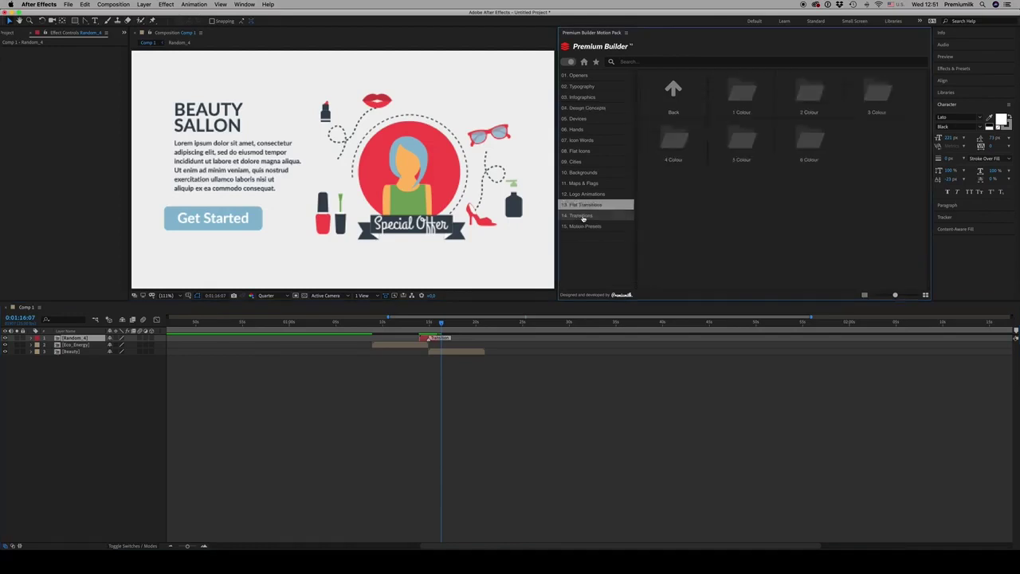
left_click(583, 218)
scroll(630, 191, "down", 2)
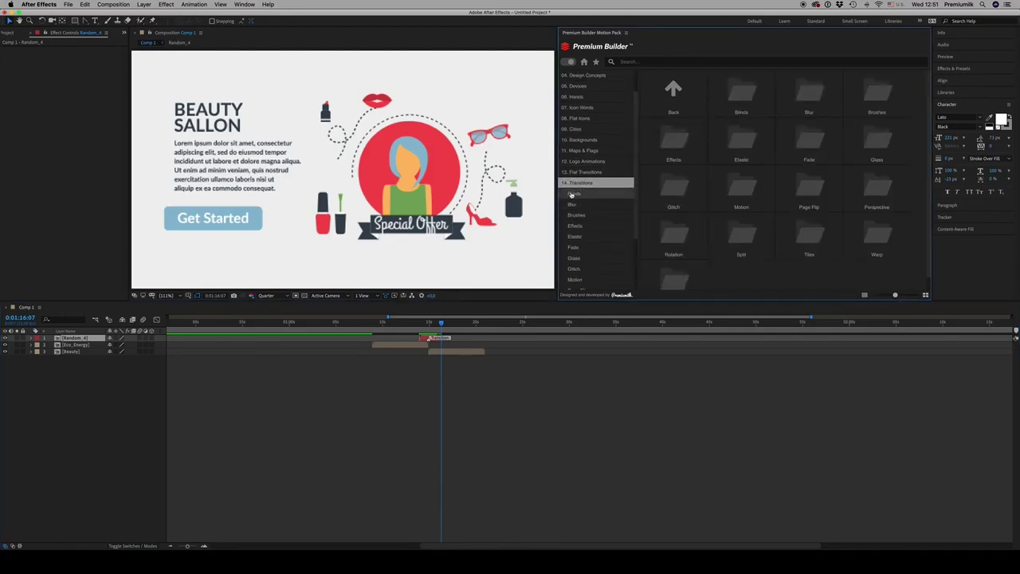
left_click(571, 194)
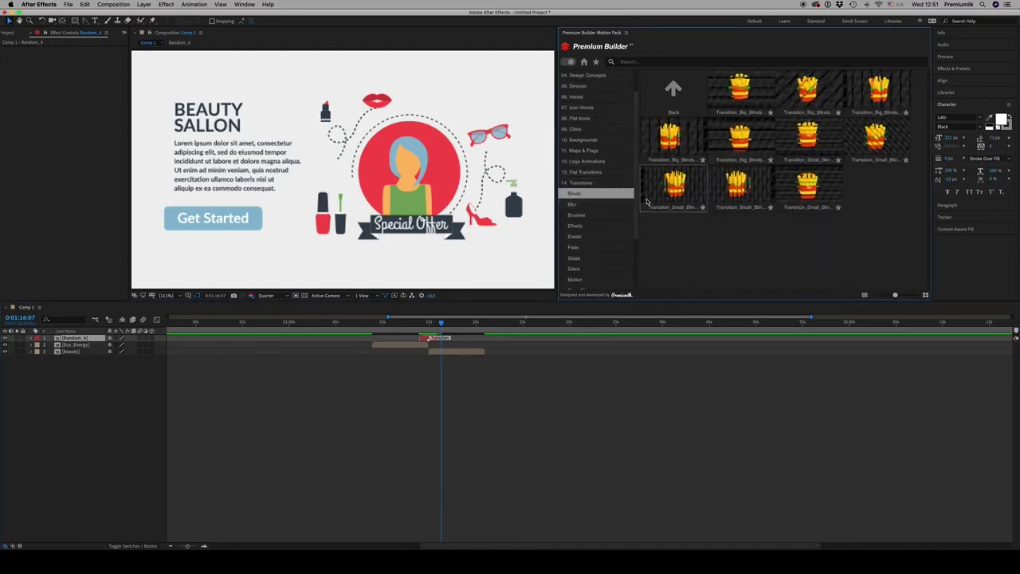
scroll(582, 199, "down", 1)
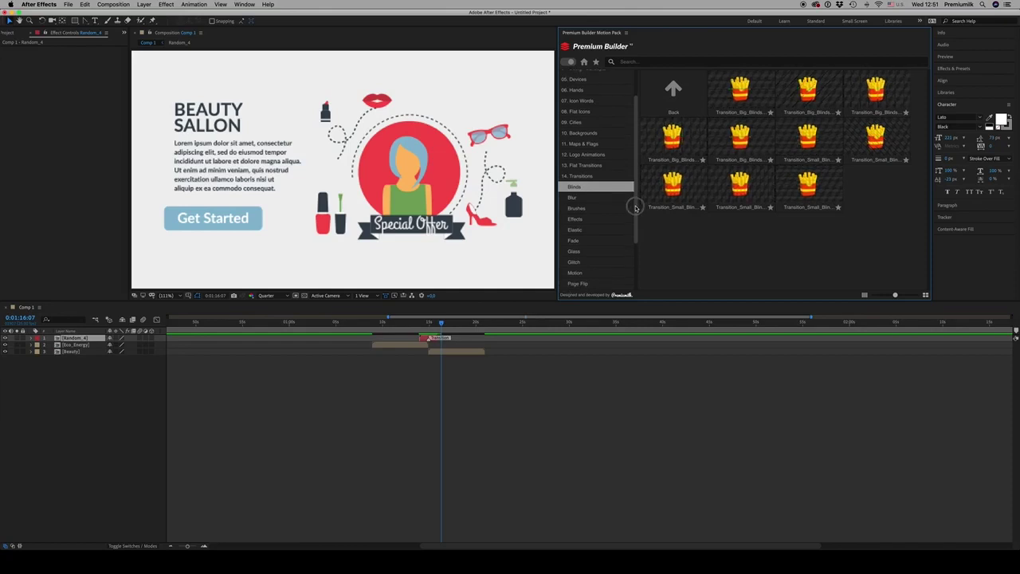
left_click(582, 218)
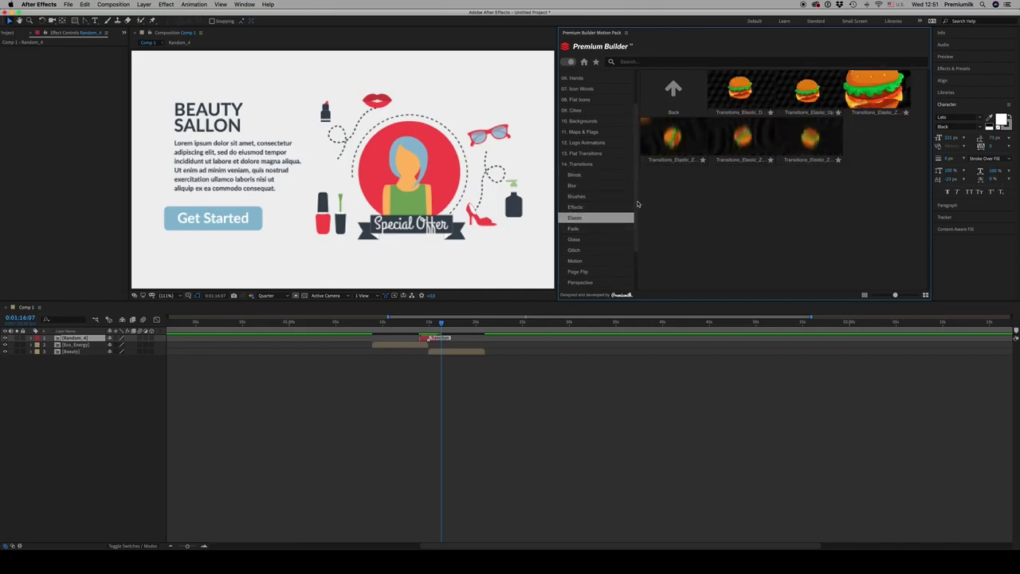
left_click(426, 340)
key("Delete")
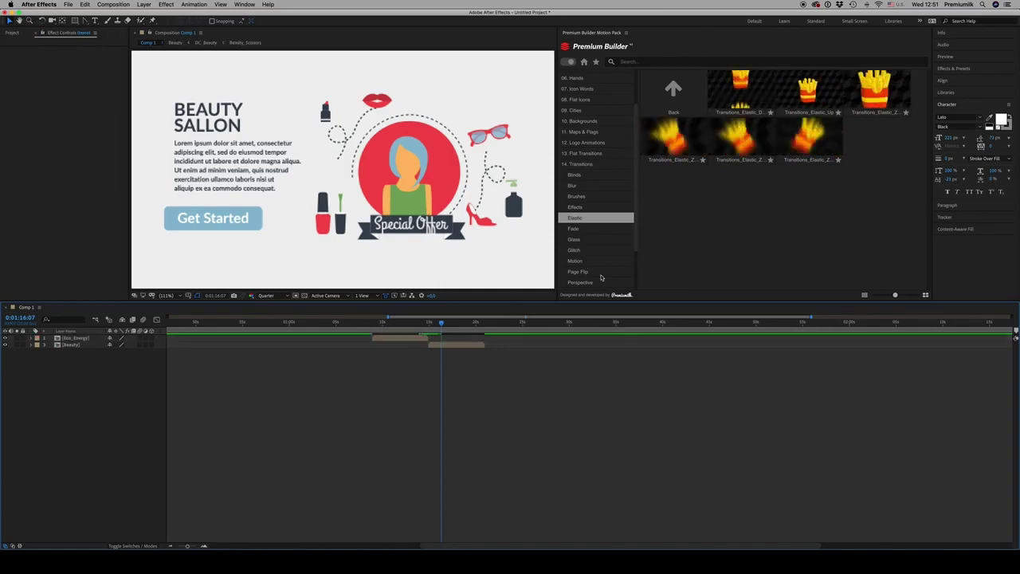
Step: Add the first Elastic bubble transition over the cut and preview it twice
left_click(669, 146)
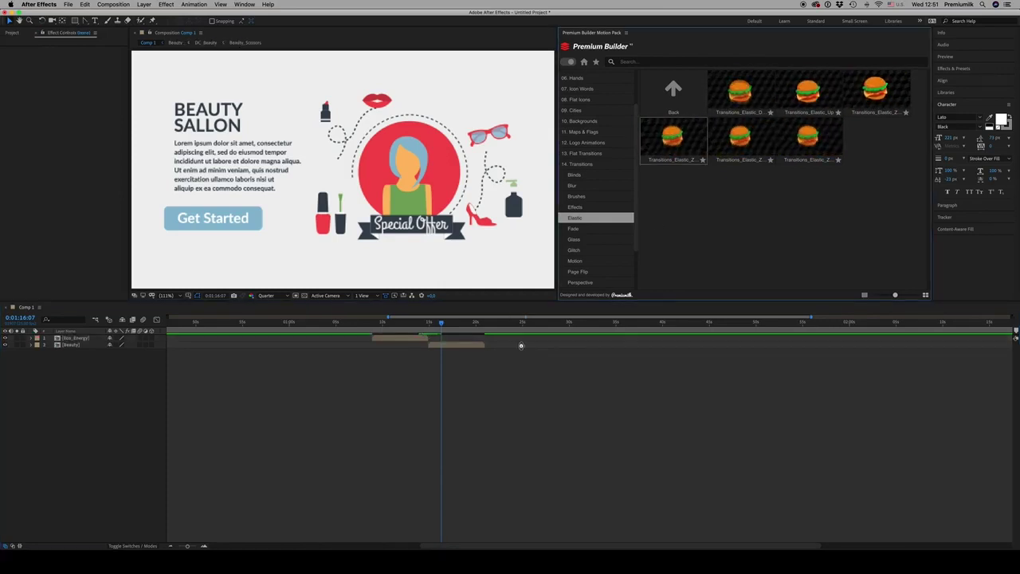
left_click_drag(477, 344, 307, 327)
key("equal")
key("equal")
key("space")
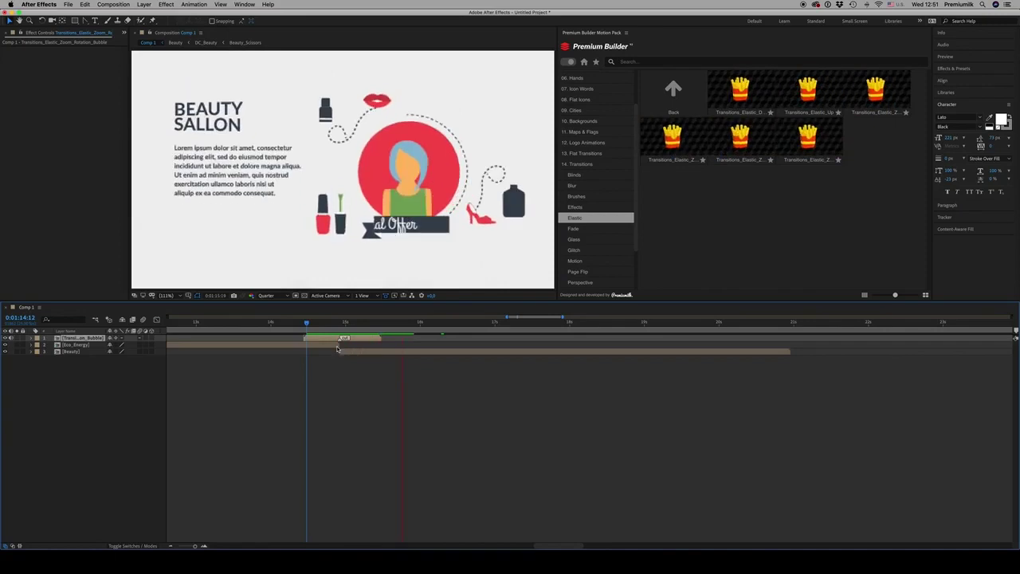
left_click(309, 324)
key("space")
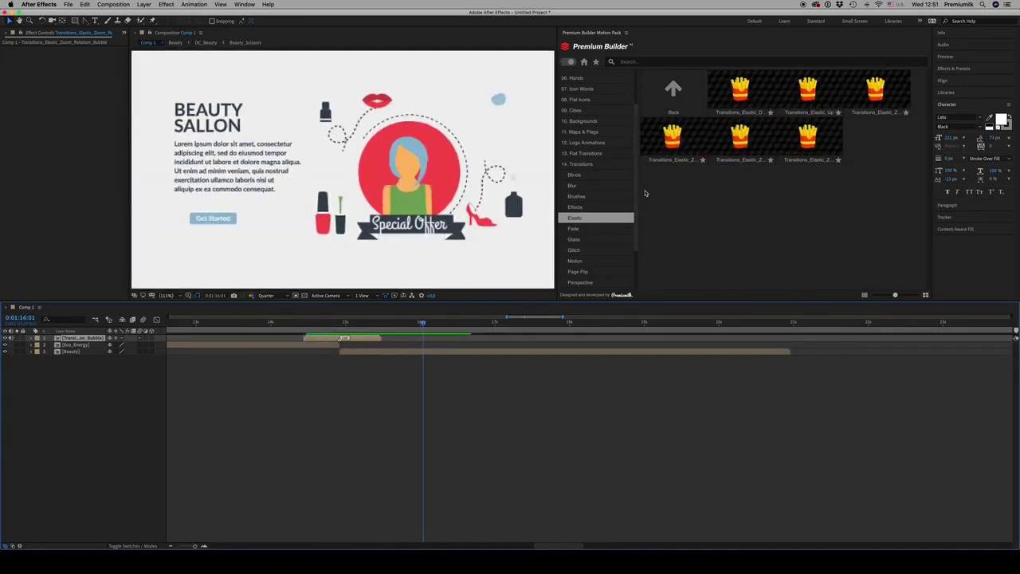
Step: Show the Motion transitions and delete the Elastic bubble transition layer
scroll(594, 211, "down", 1)
left_click(577, 229)
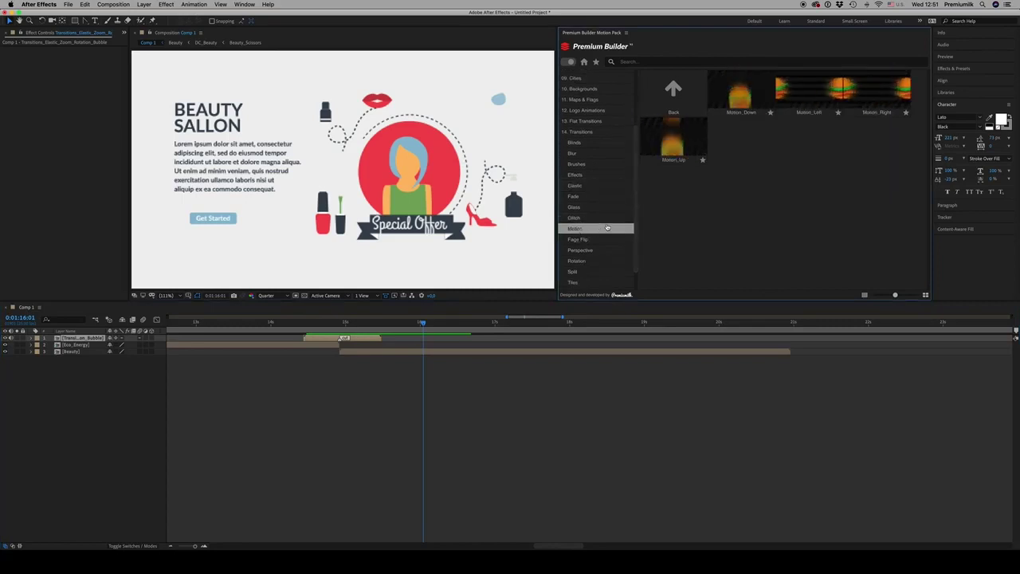
left_click(323, 340)
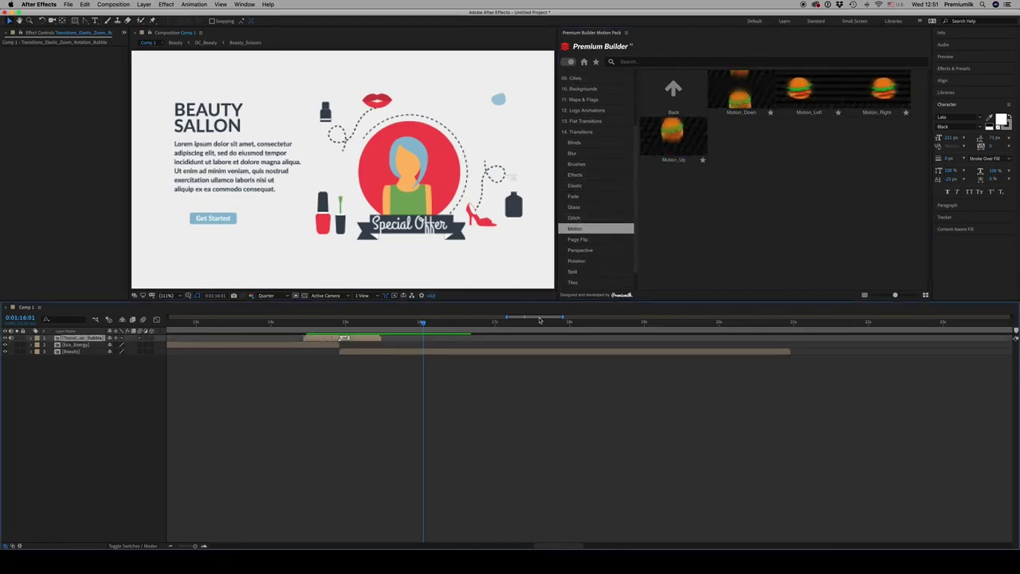
key("Delete")
Step: Open Motion Presets > Bounce and delete the Beauty and Eco_Energy layers from Comp 1
left_click(583, 132)
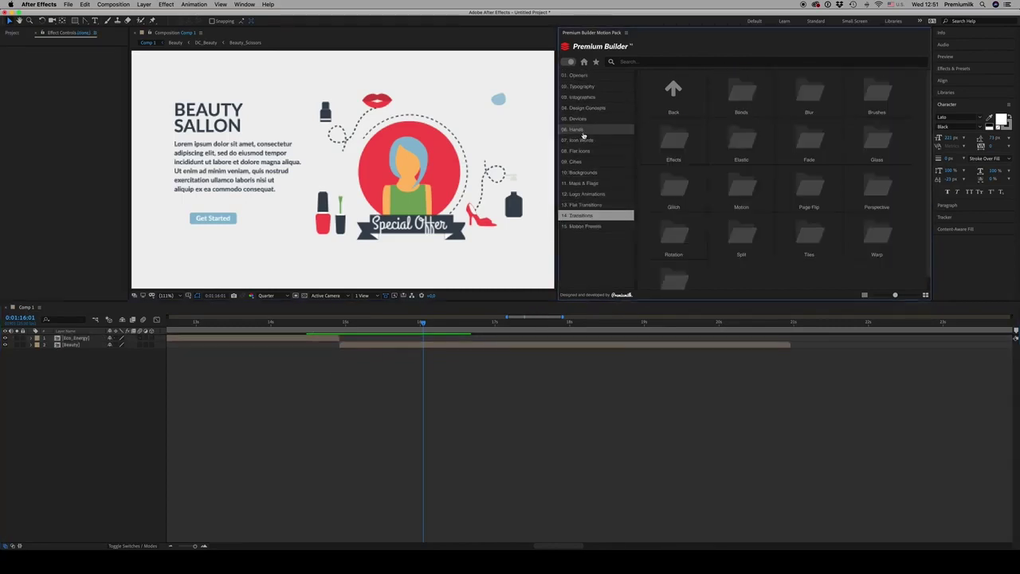
left_click(584, 227)
scroll(605, 200, "down", 2)
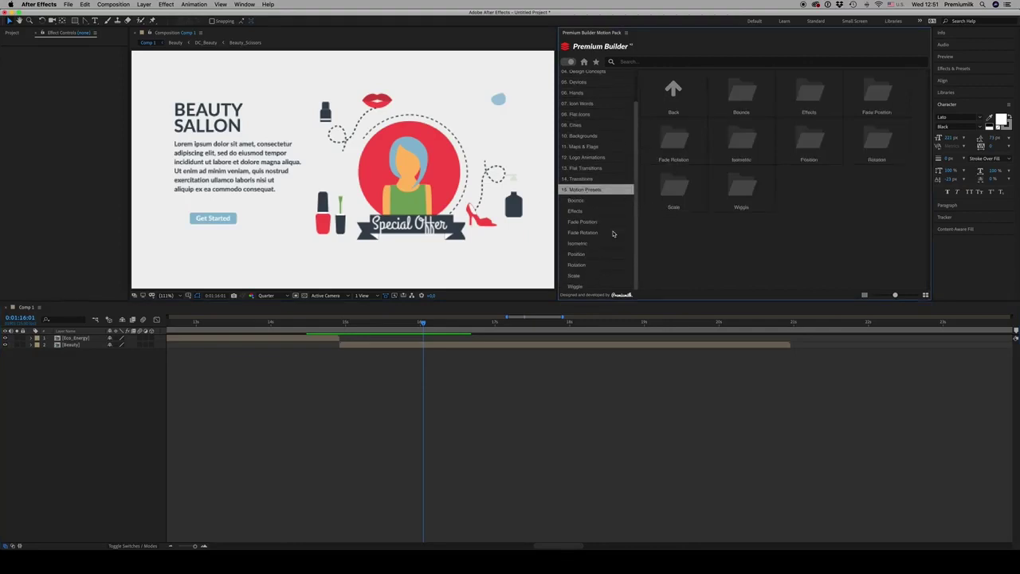
left_click(576, 201)
left_click(381, 348)
key("Delete")
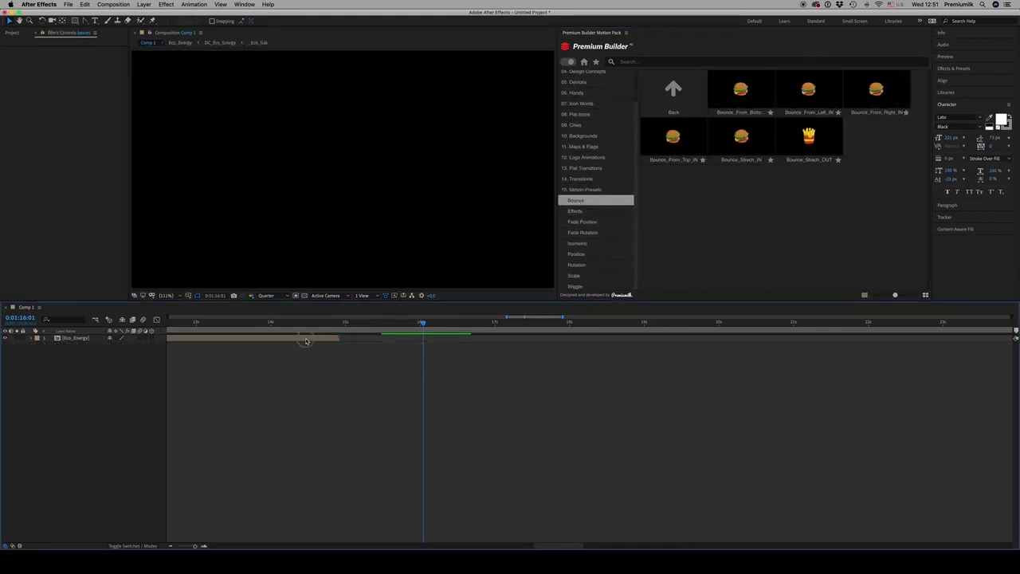
key("Delete")
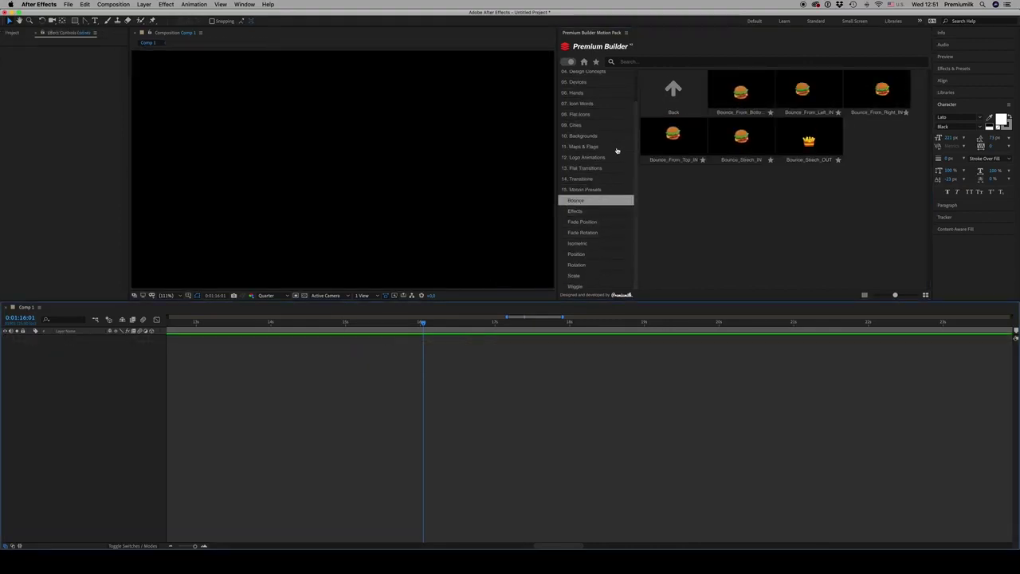
Step: Browse the Automotive, Beauty and Bubbles flat icon sets, then return Premium Builder to its home view
left_click(584, 115)
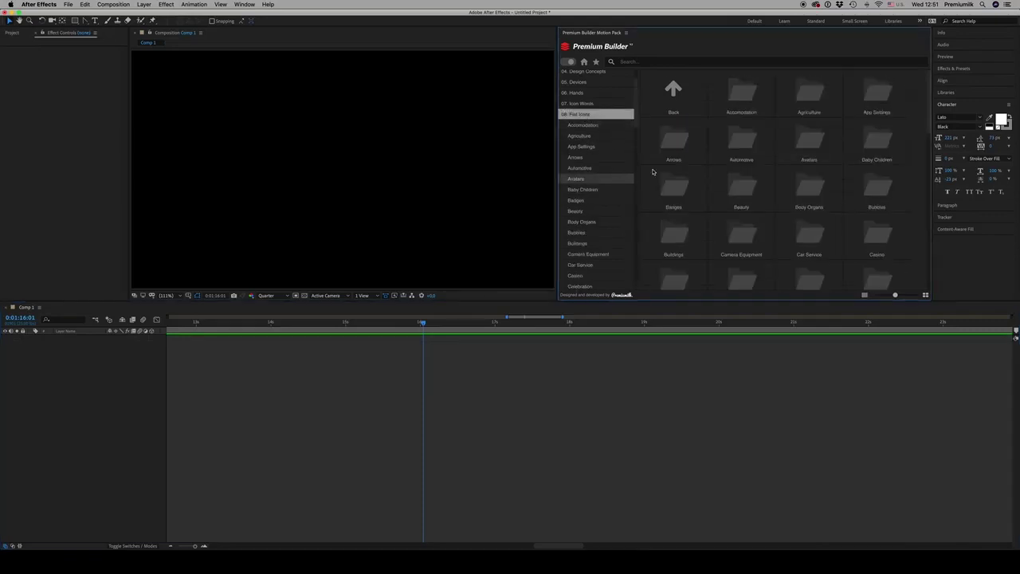
double_click(741, 144)
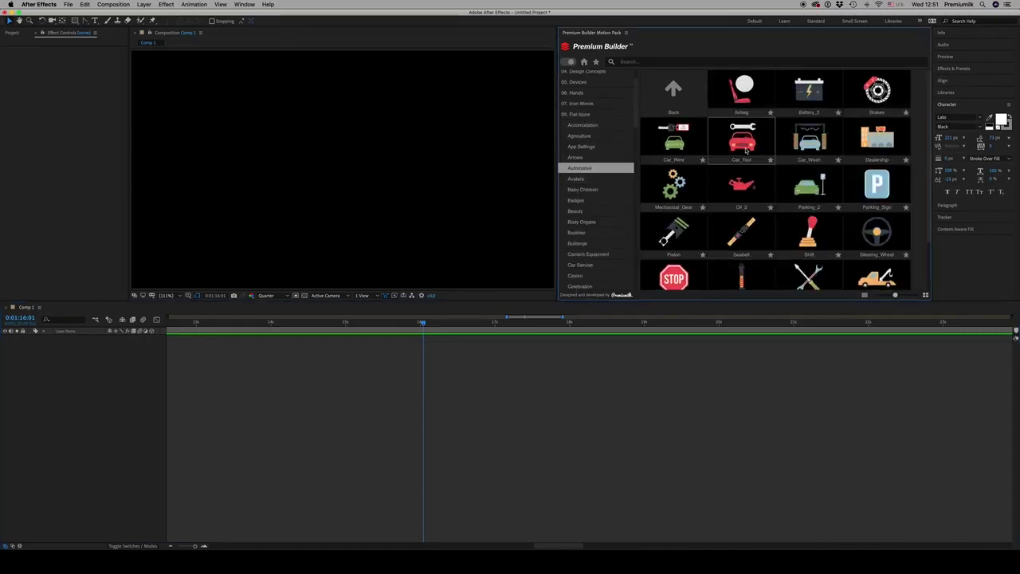
left_click(577, 212)
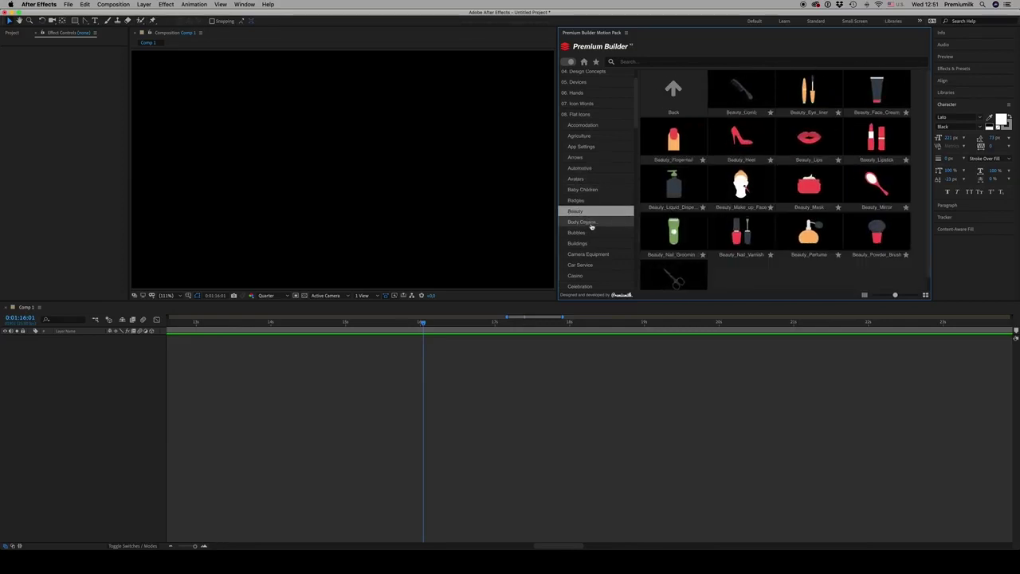
left_click(578, 233)
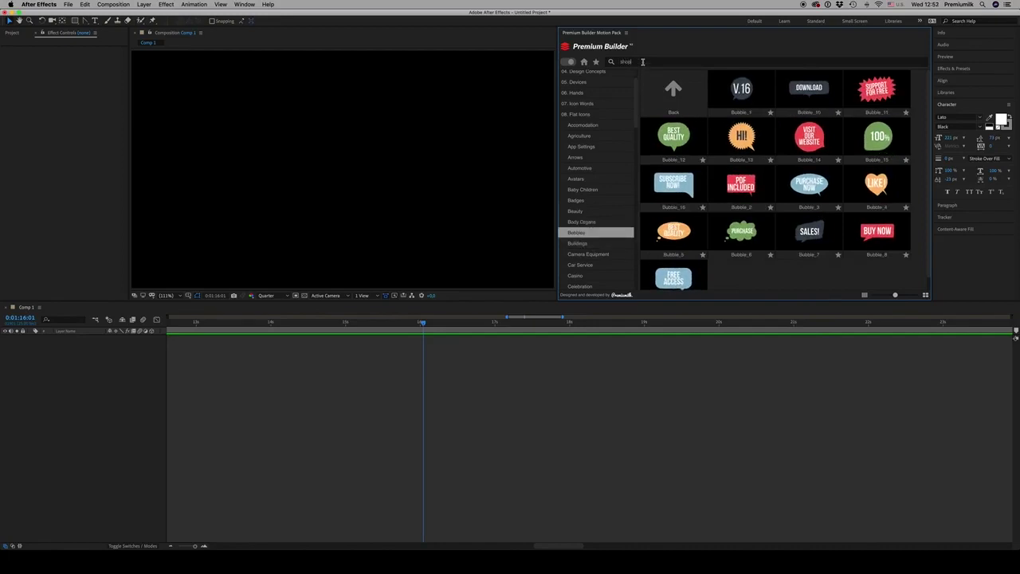
left_click(585, 61)
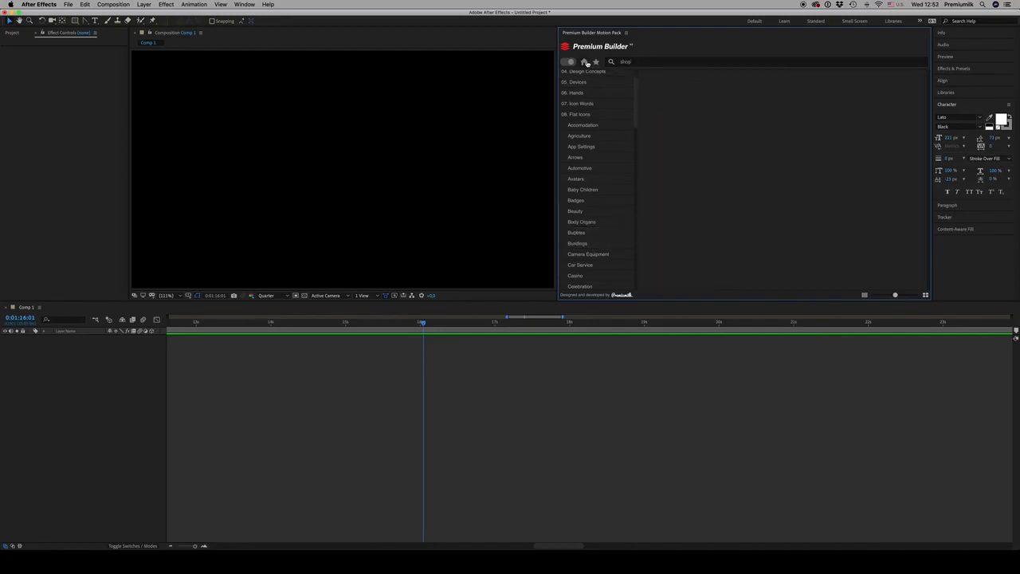
Step: Search Premium Builder for 'shop' and add E_Shop_Present to Comp 1
left_click(661, 61)
type("shop")
key("Return")
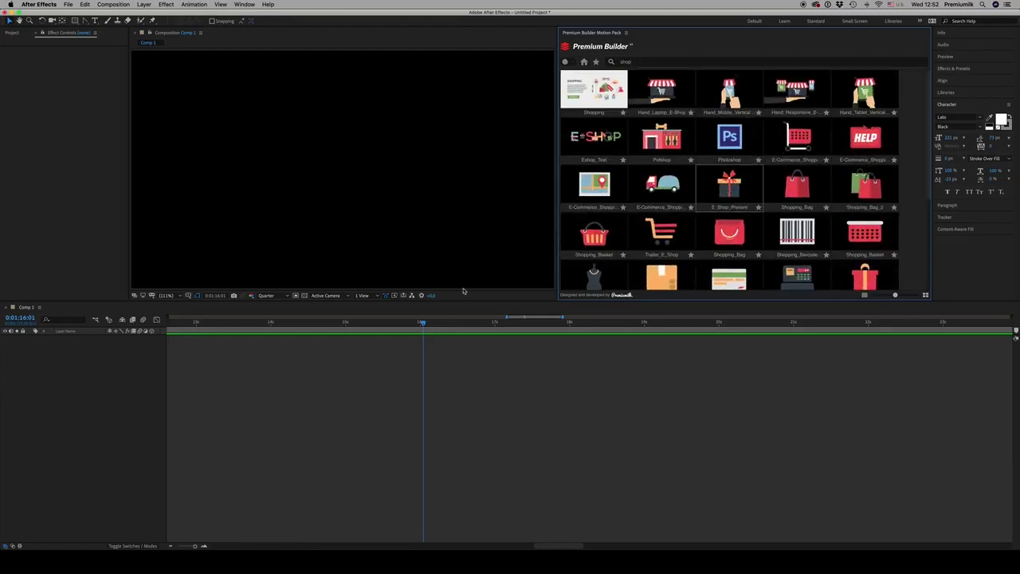
left_click_drag(443, 341, 445, 341)
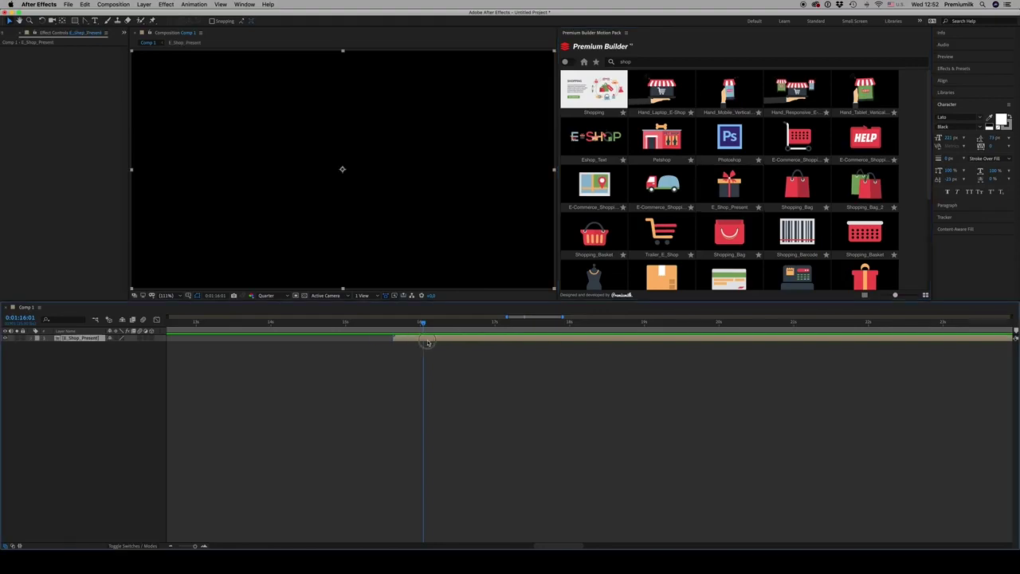
Step: Scrub and preview the gift's entrance from 0:01:15:04, then zoom the timeline out
left_click(358, 323)
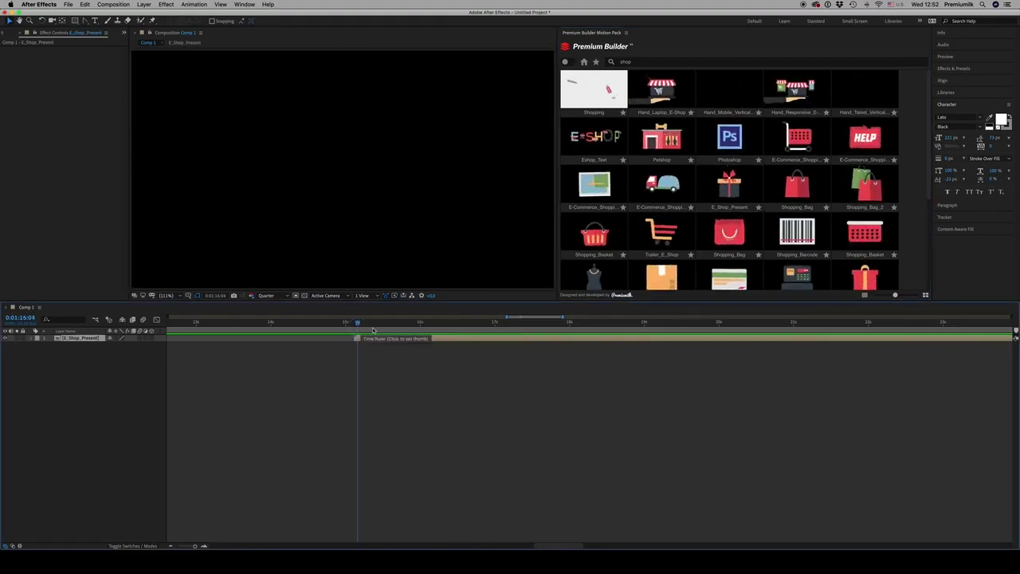
mouse_move(358, 325)
left_mouse_down()
mouse_move(390, 325)
mouse_move(360, 327)
left_mouse_up()
key("space")
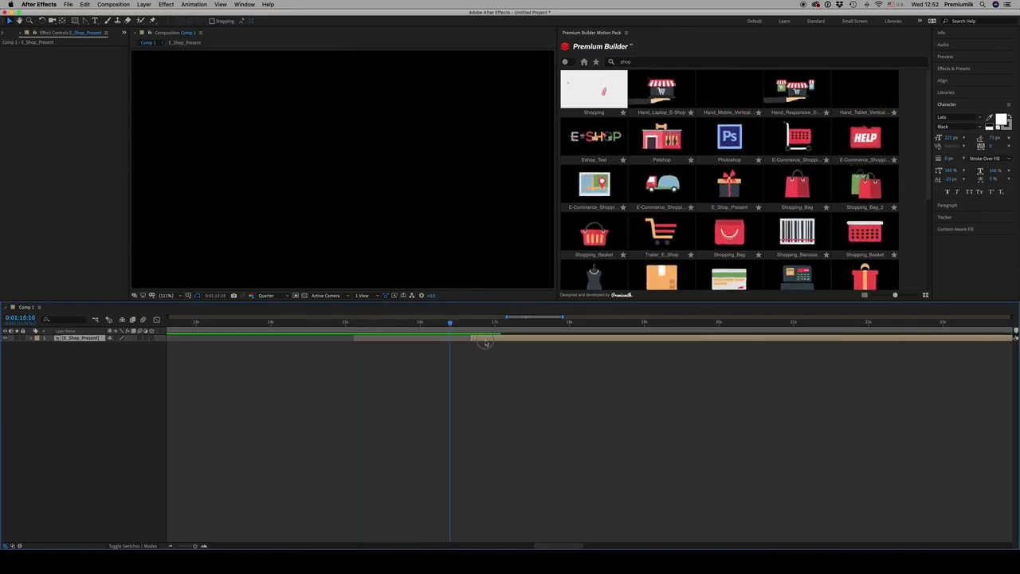
key("minus")
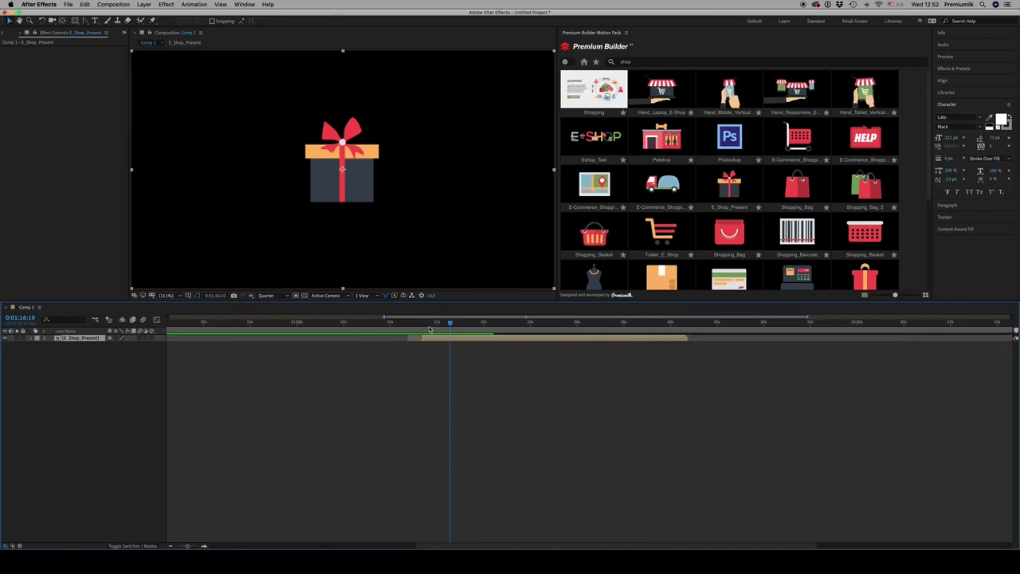
left_click(428, 325)
key("minus")
Step: Apply the Bounce_From_Top_IN preset from Motion Presets > Bounce to the selected gift layer
left_click(583, 62)
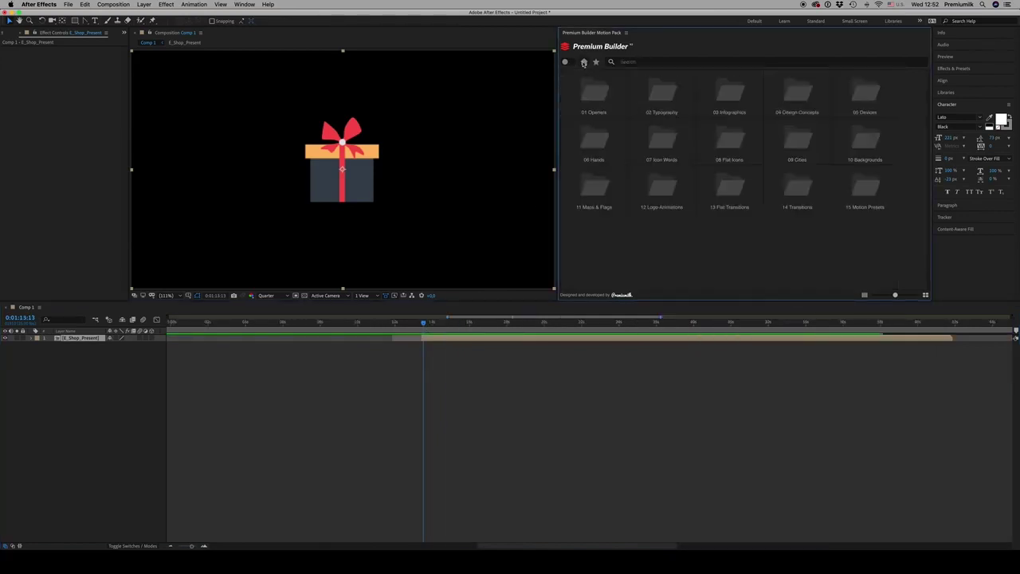
left_click(875, 185)
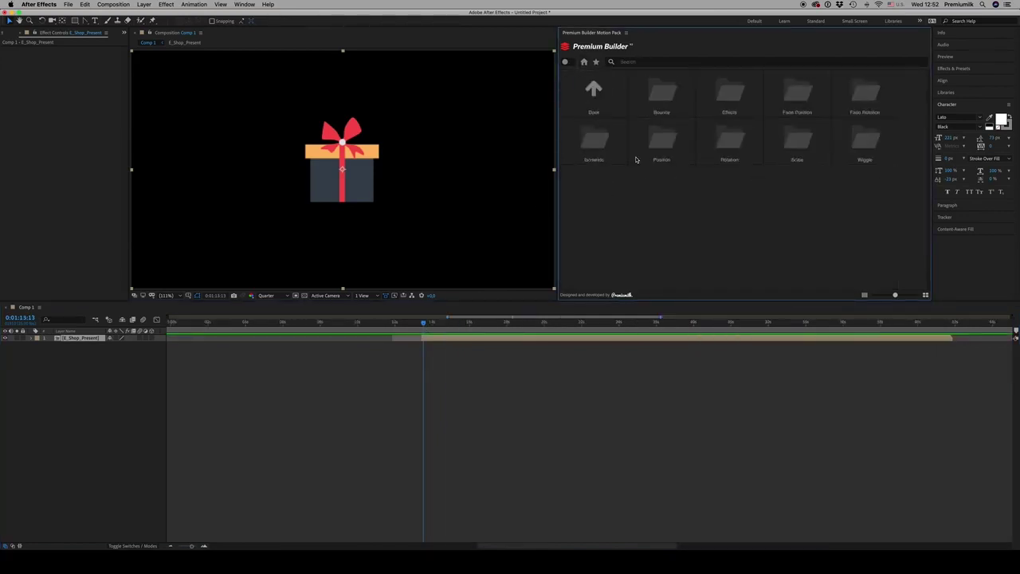
left_click(565, 64)
left_click(585, 227)
left_click(577, 238)
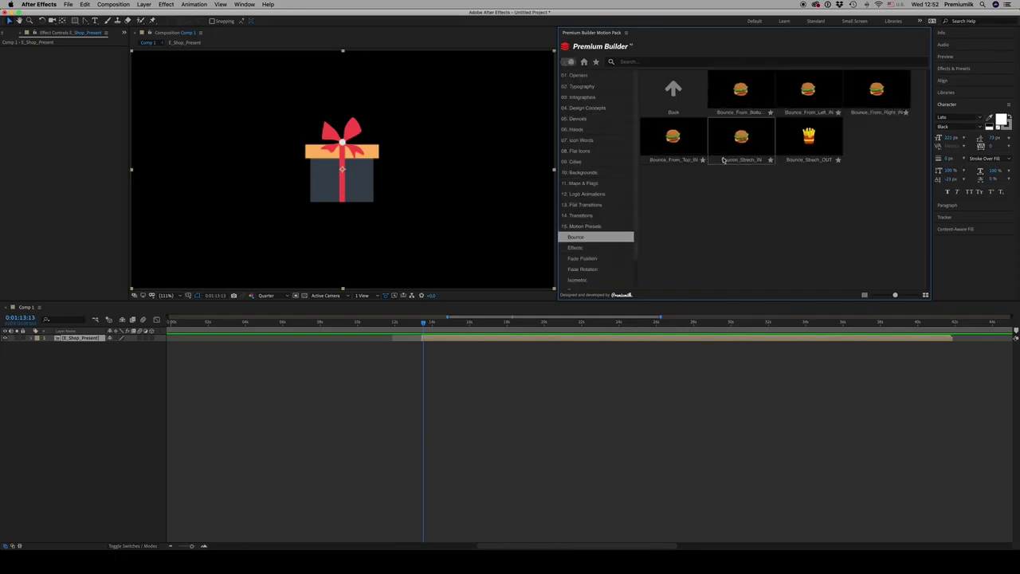
left_click(676, 144)
Step: Preview the bounce, then rewind before it and replay the preview
key("space")
key("space")
left_click(422, 324)
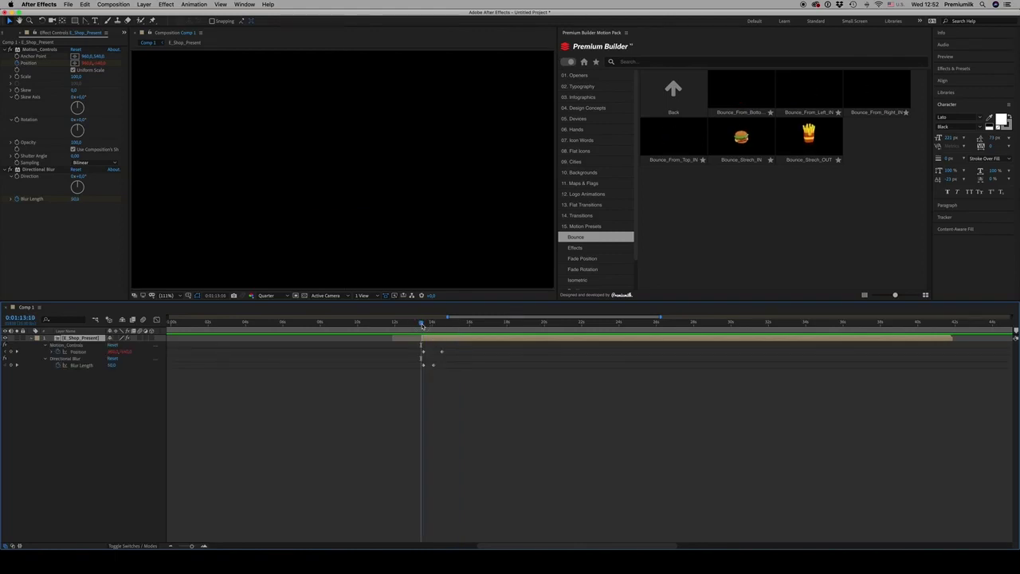
key("space")
key("space")
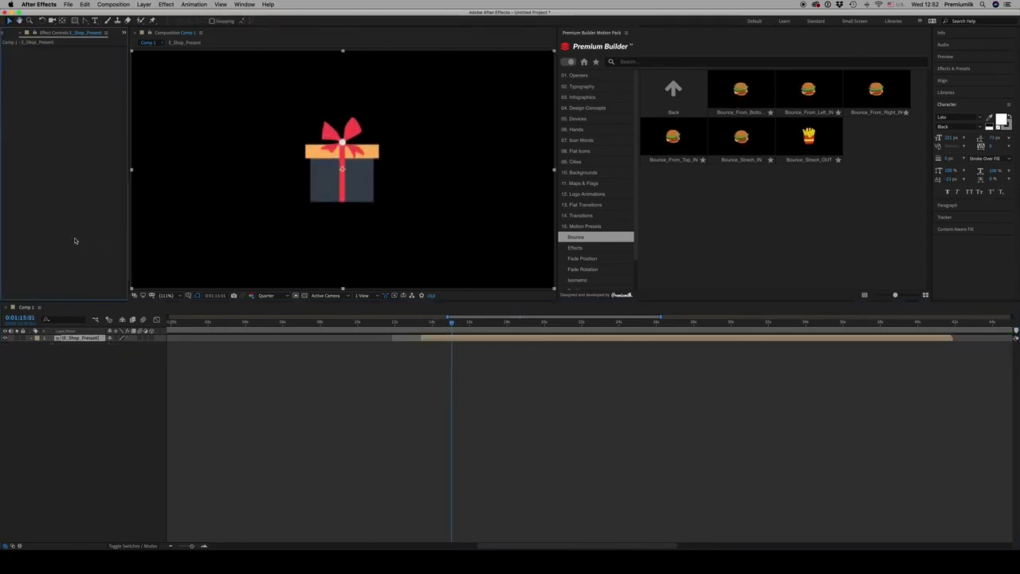
Step: Try an Isometric 3D preset on the gift, preview it, then undo it
left_click(632, 186)
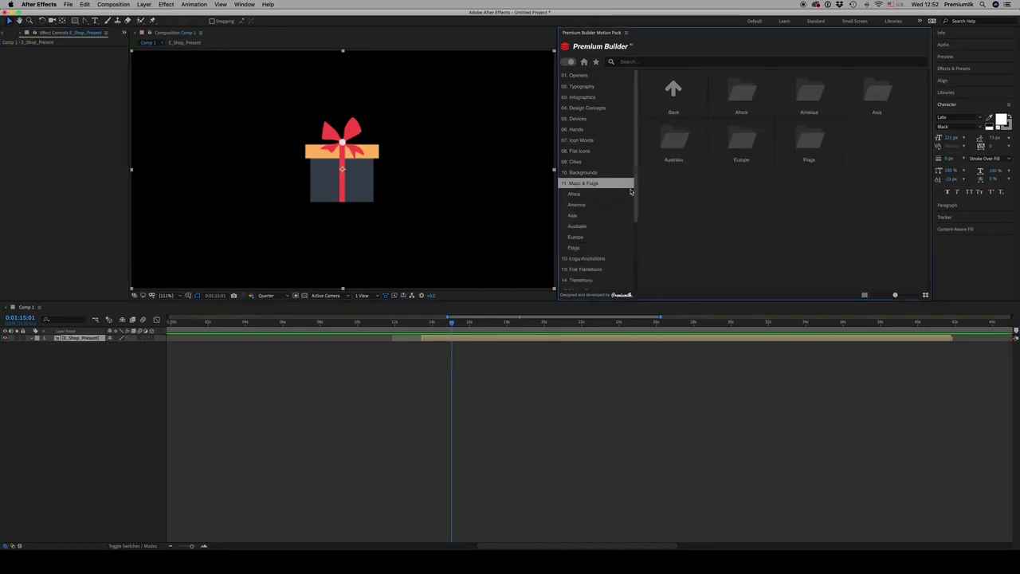
scroll(637, 239, "down", 2)
left_click(614, 245)
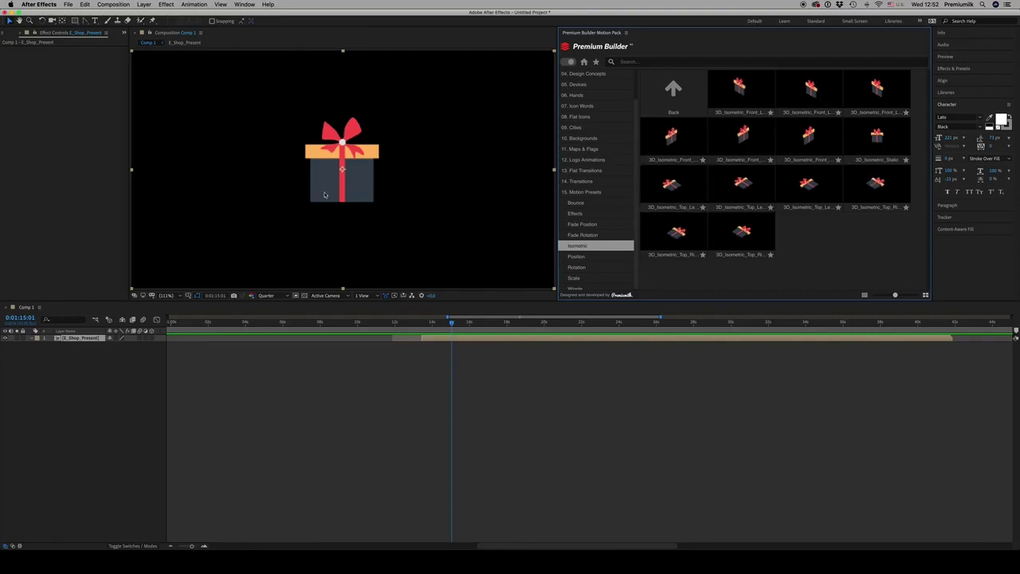
left_click(740, 243)
key("space")
key("super+z")
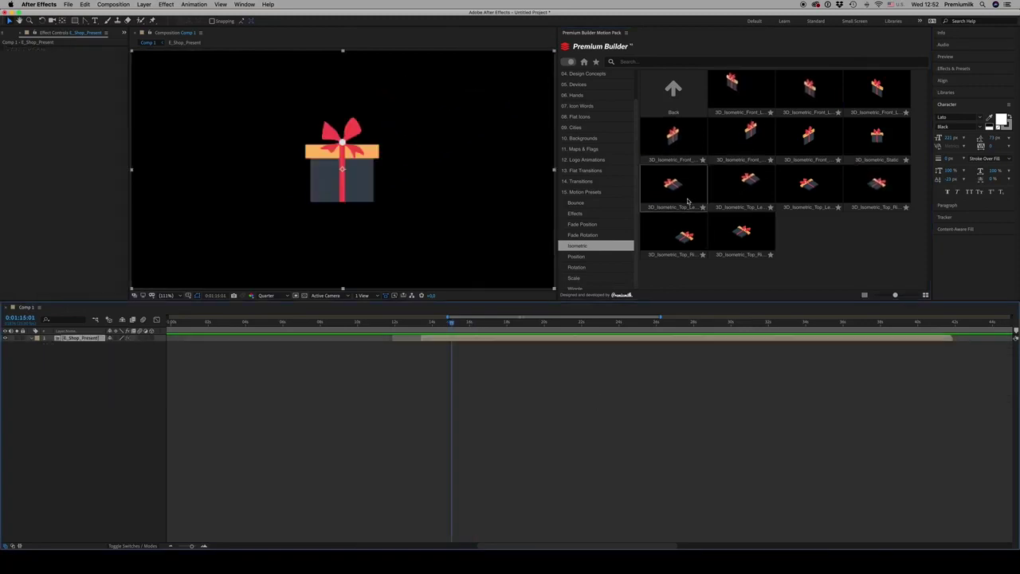
Step: Apply the Effect_3D_Card_IN preset from the Effects presets to the gift
left_click(594, 236)
left_click(597, 225)
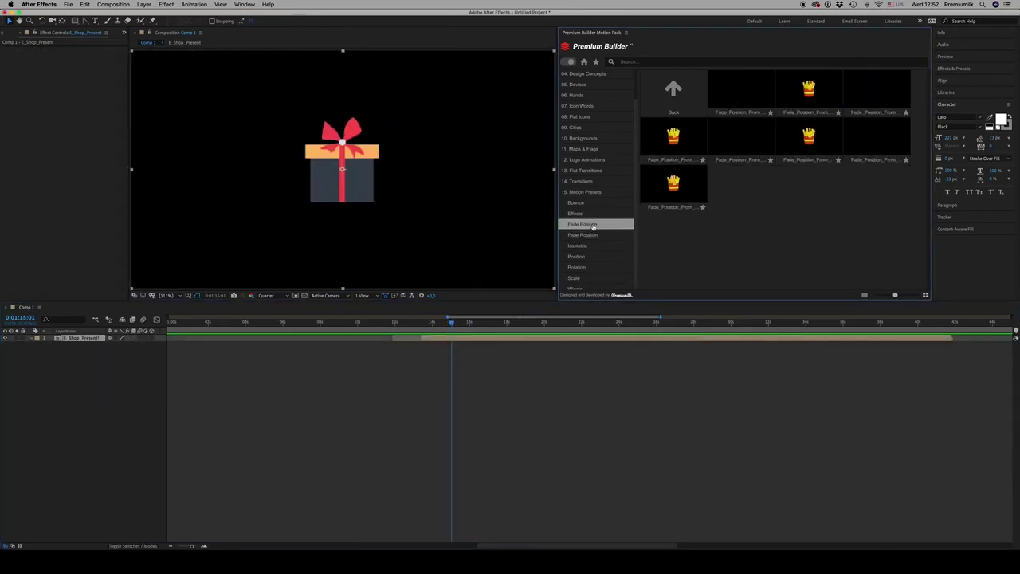
left_click(585, 214)
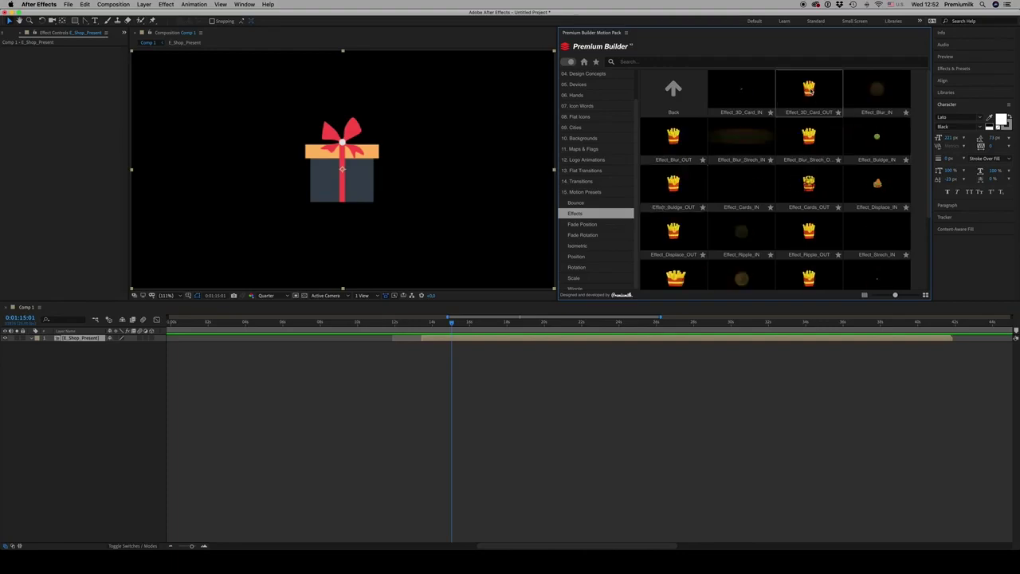
left_click(725, 98)
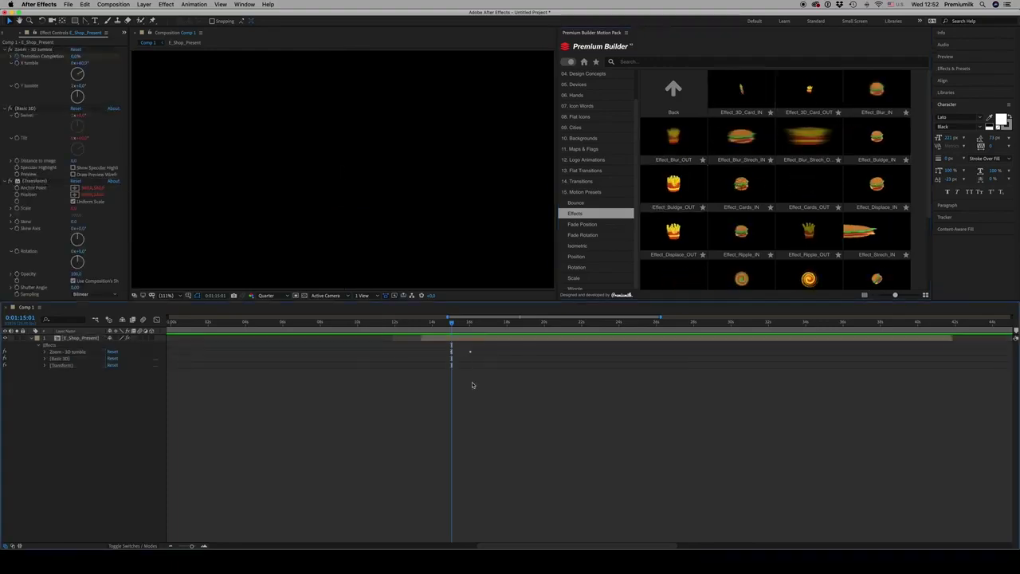
Step: Delete all of the gift's added effects, including Zoom - 3D tumble, and collapse Motion Presets
left_click(484, 321)
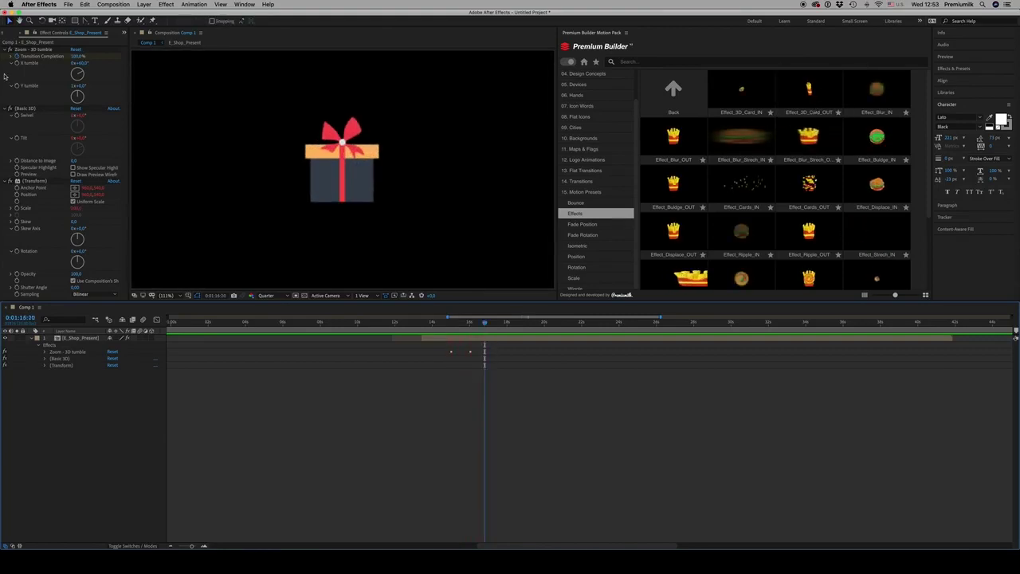
left_click(35, 50)
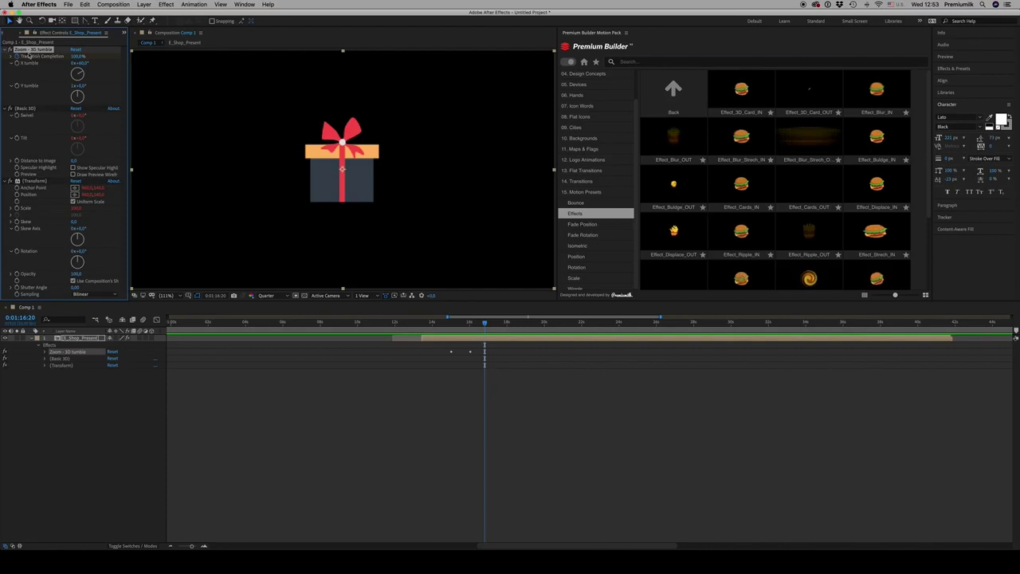
key("super+a")
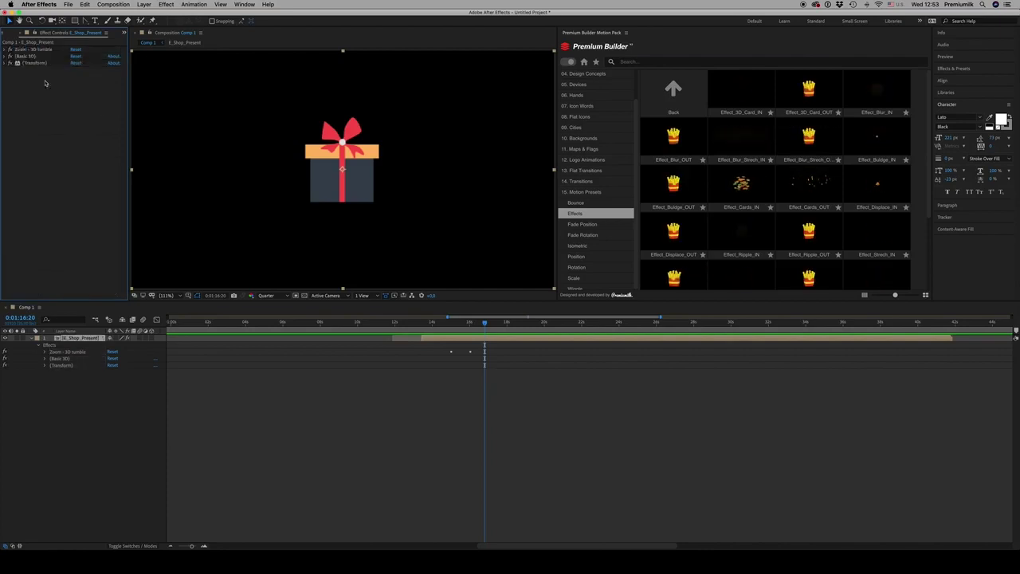
key("Delete")
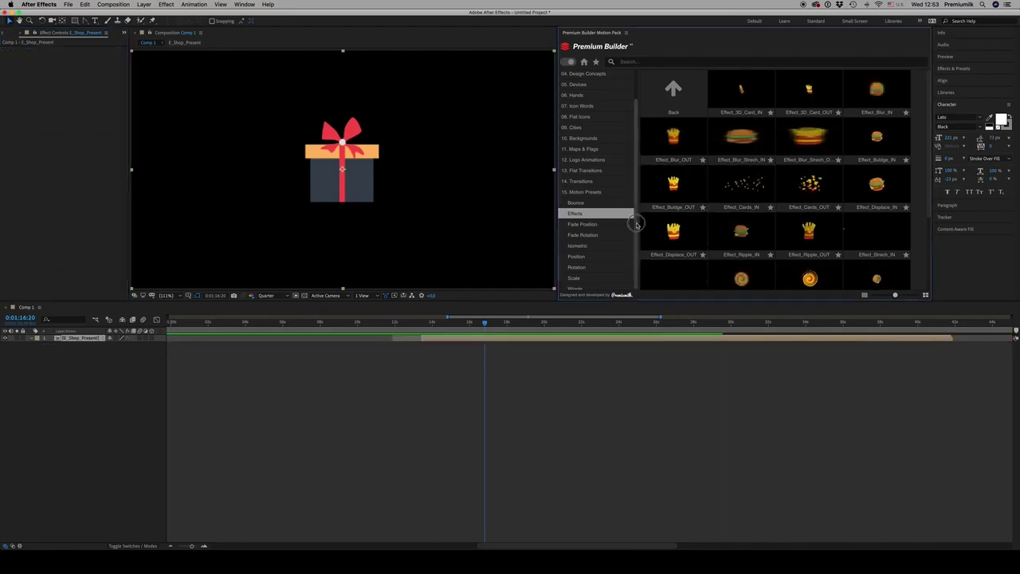
scroll(593, 199, "down", 1)
left_click(588, 191)
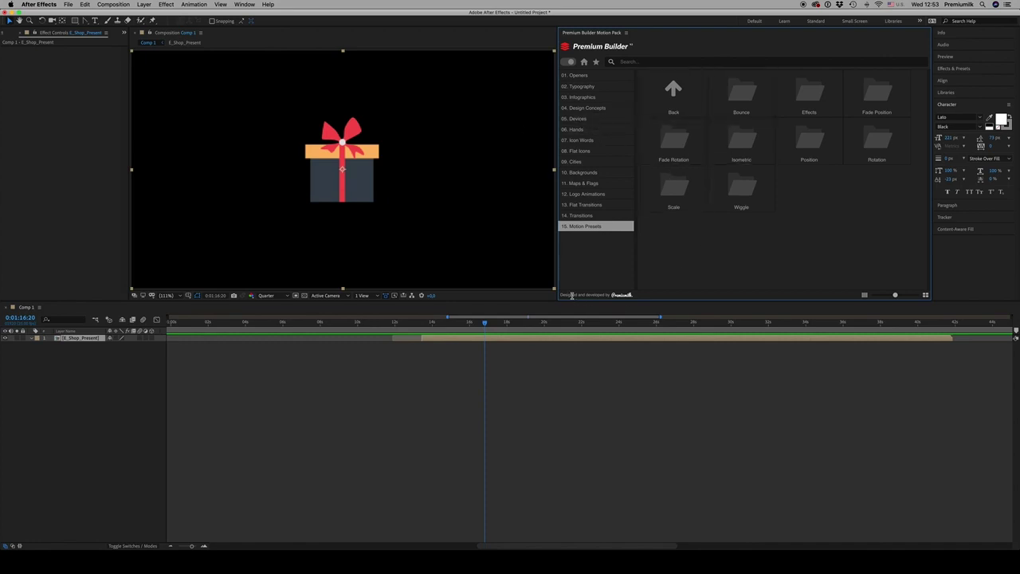
Step: Browse the Premiumilk author profile on videohive.net in Safari, then close Safari
left_click(624, 295)
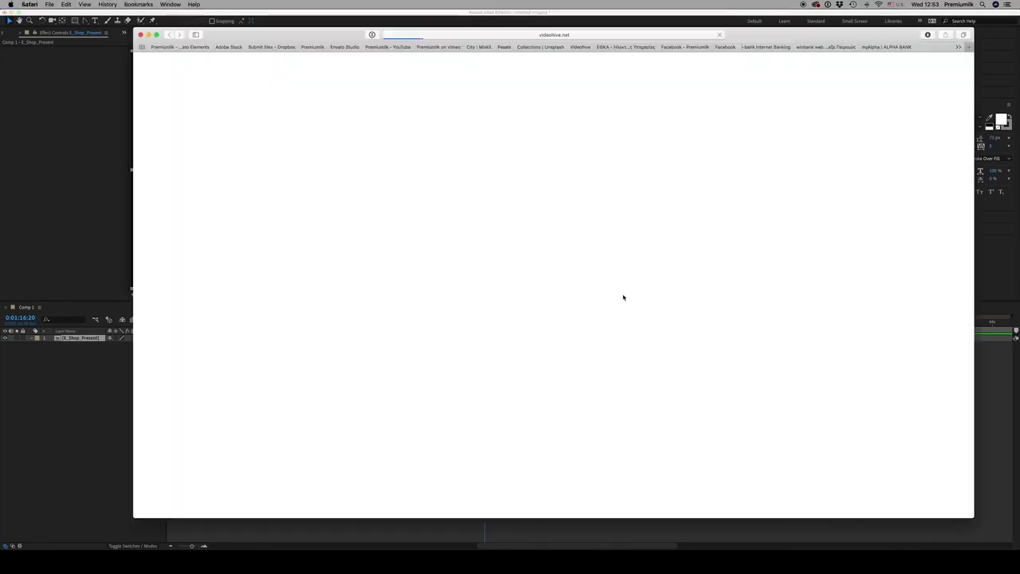
scroll(622, 152, "down", 3)
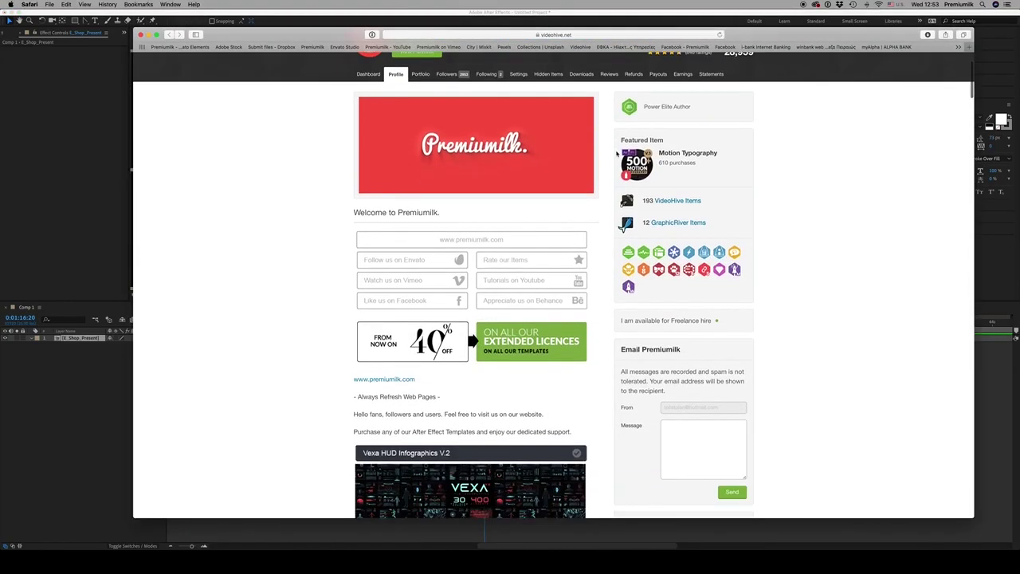
left_click_drag(974, 196, 782, 200)
scroll(702, 212, "up", 2)
scroll(702, 212, "down", 2)
scroll(702, 212, "down", 1)
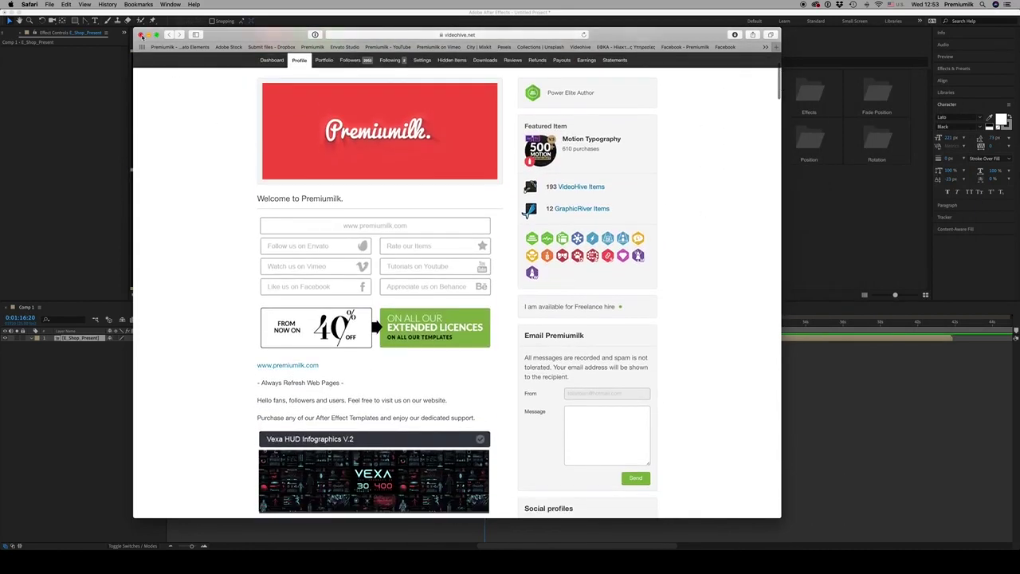
left_click(140, 35)
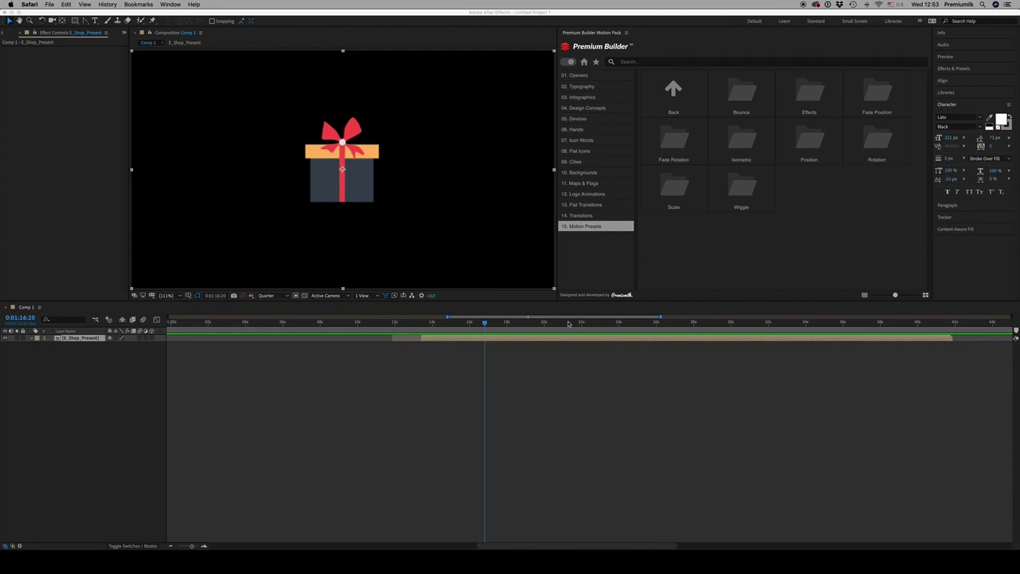